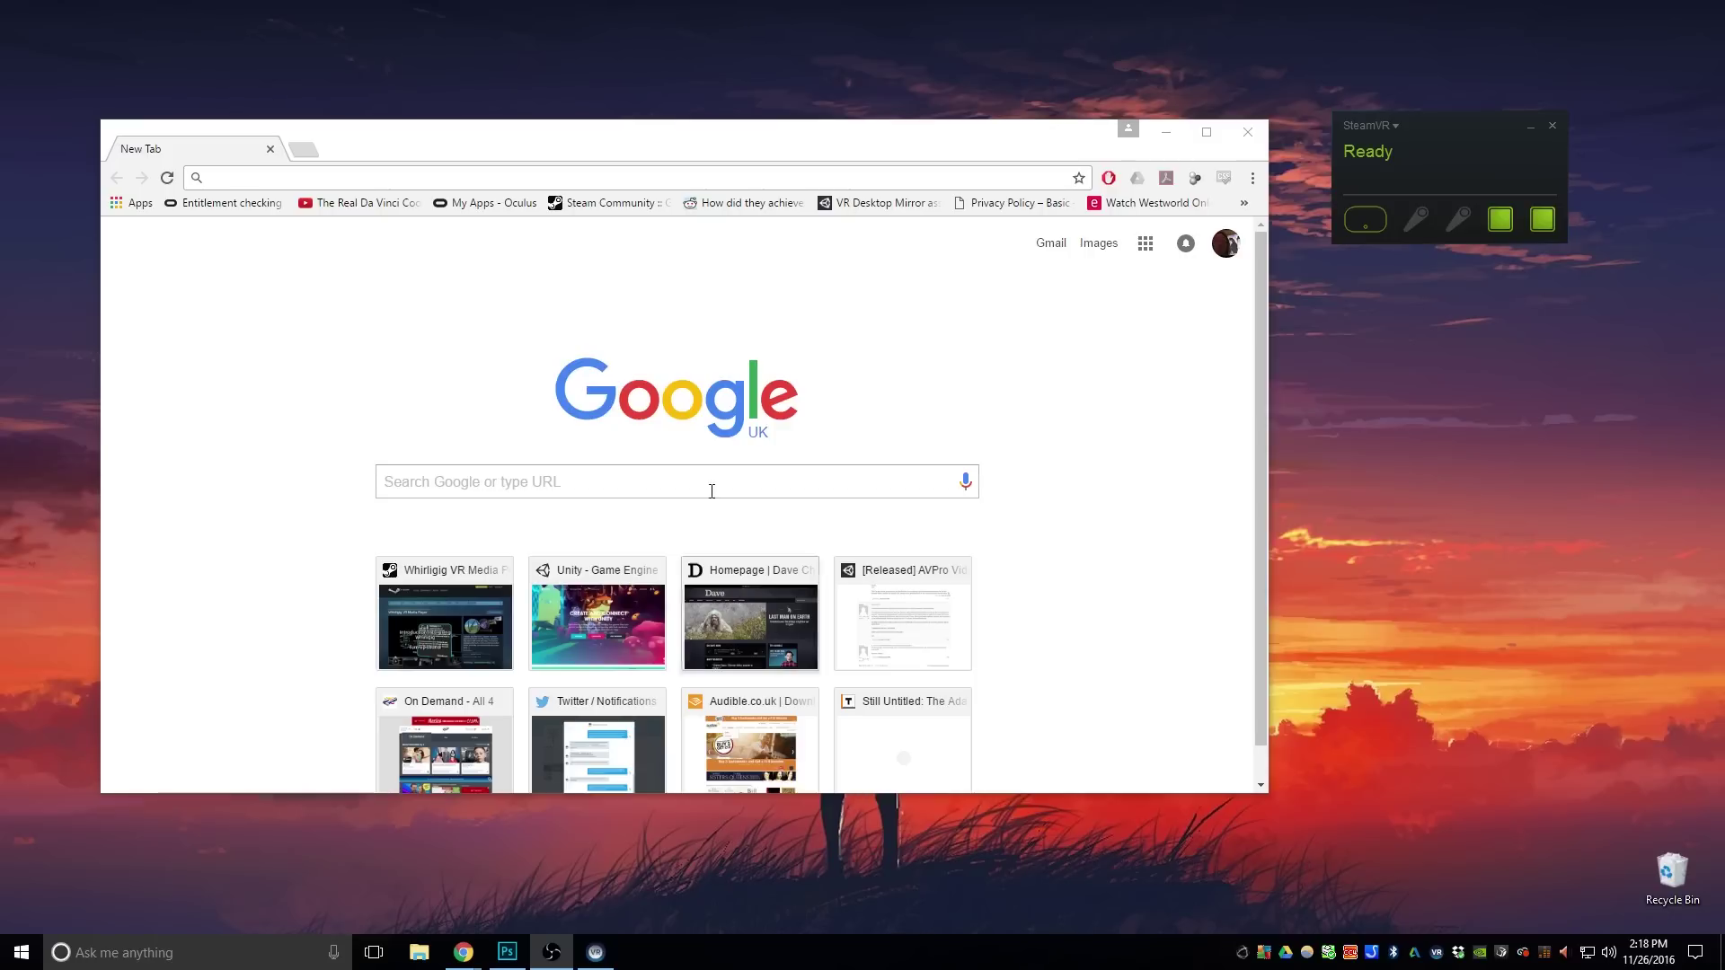
# Step: Load whirligig.xyz in the browser and open the Player Downloads page
pyautogui.click(444, 174)
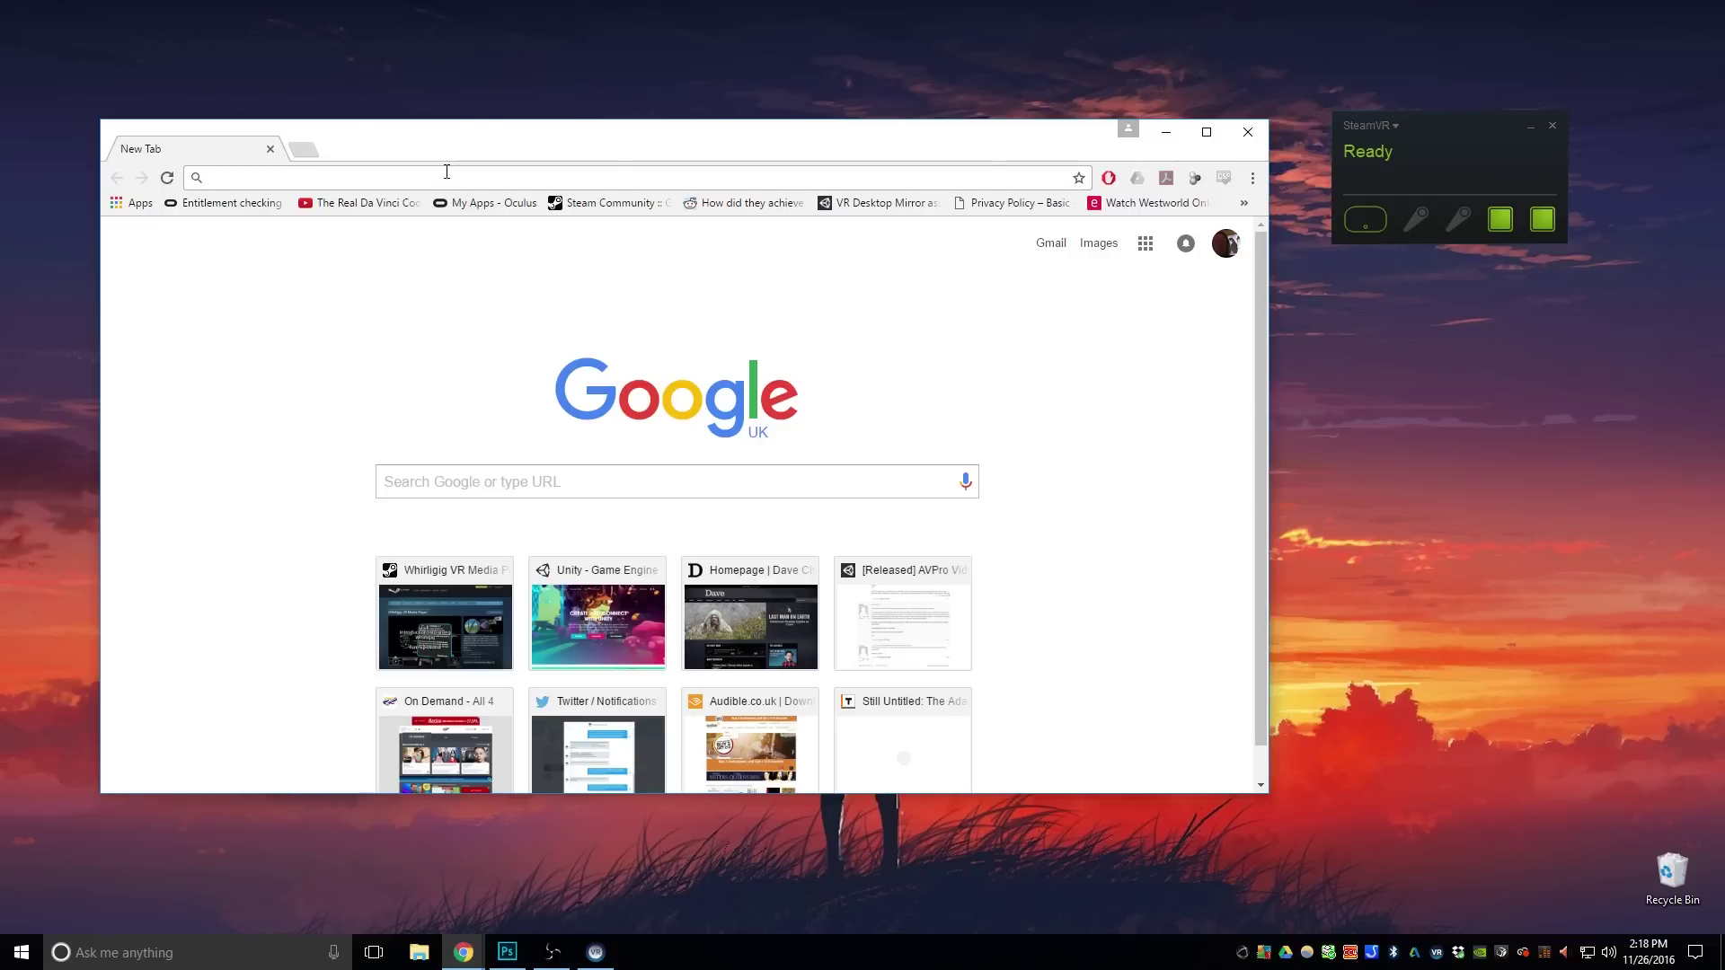
pyautogui.write('whirligig.xyz')
pyautogui.press('Return')
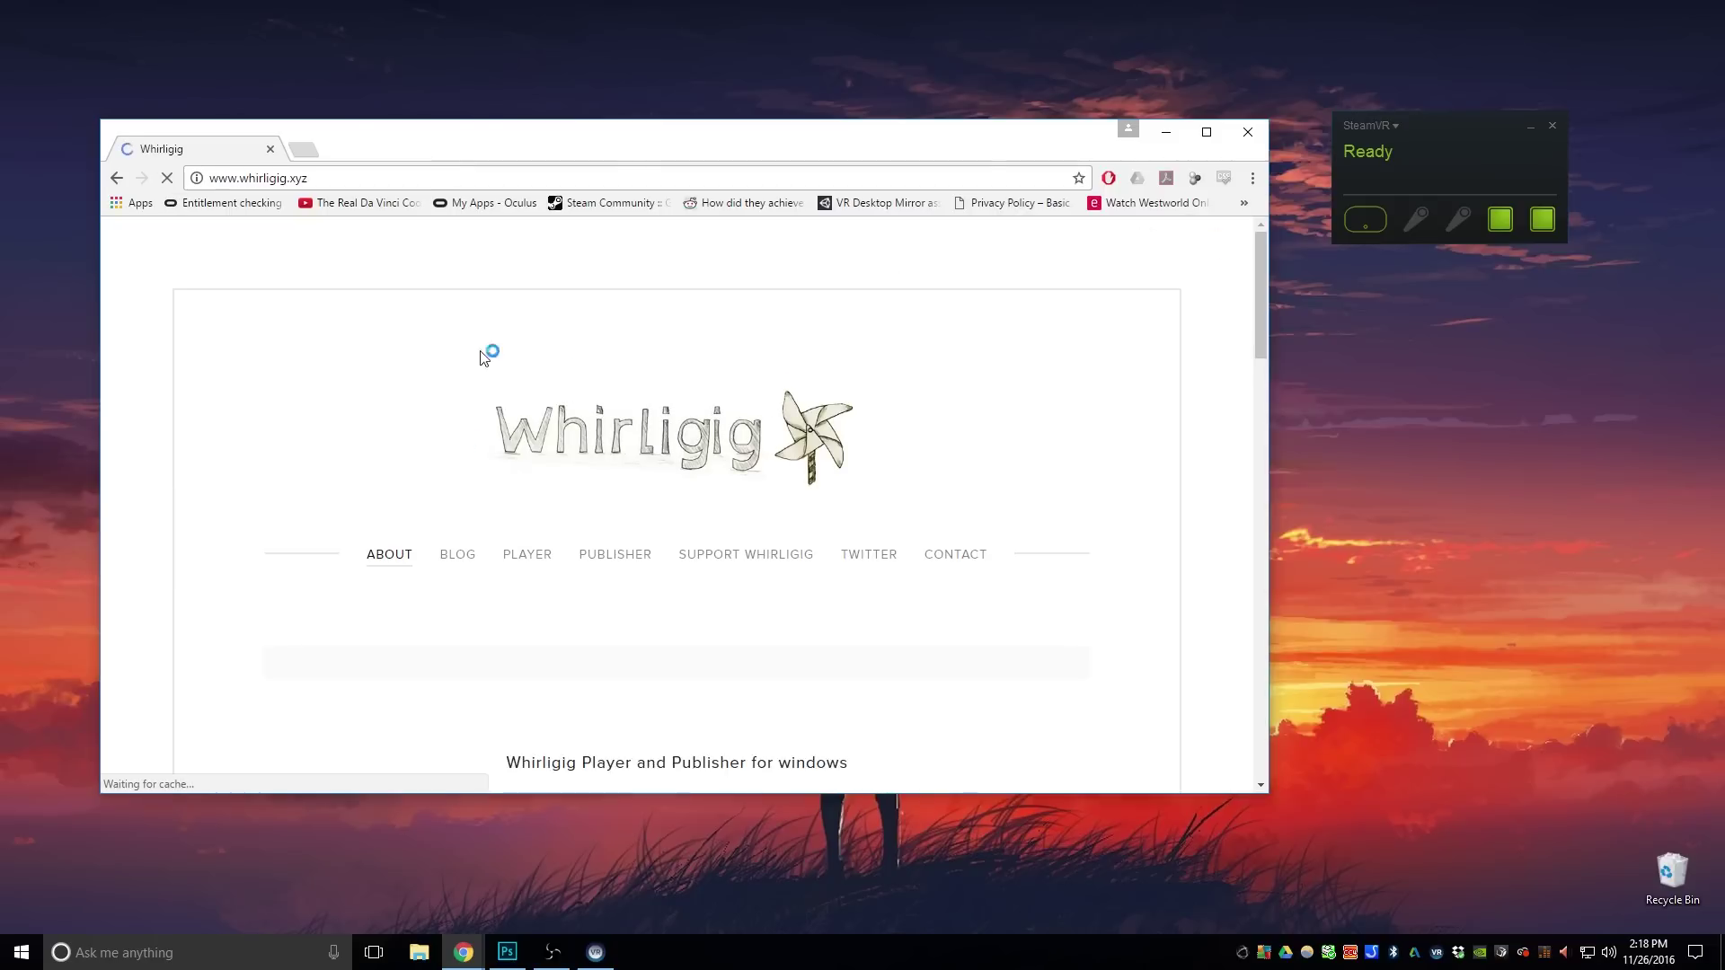
pyautogui.scroll(-2, 532, 503)
pyautogui.moveTo(537, 388)
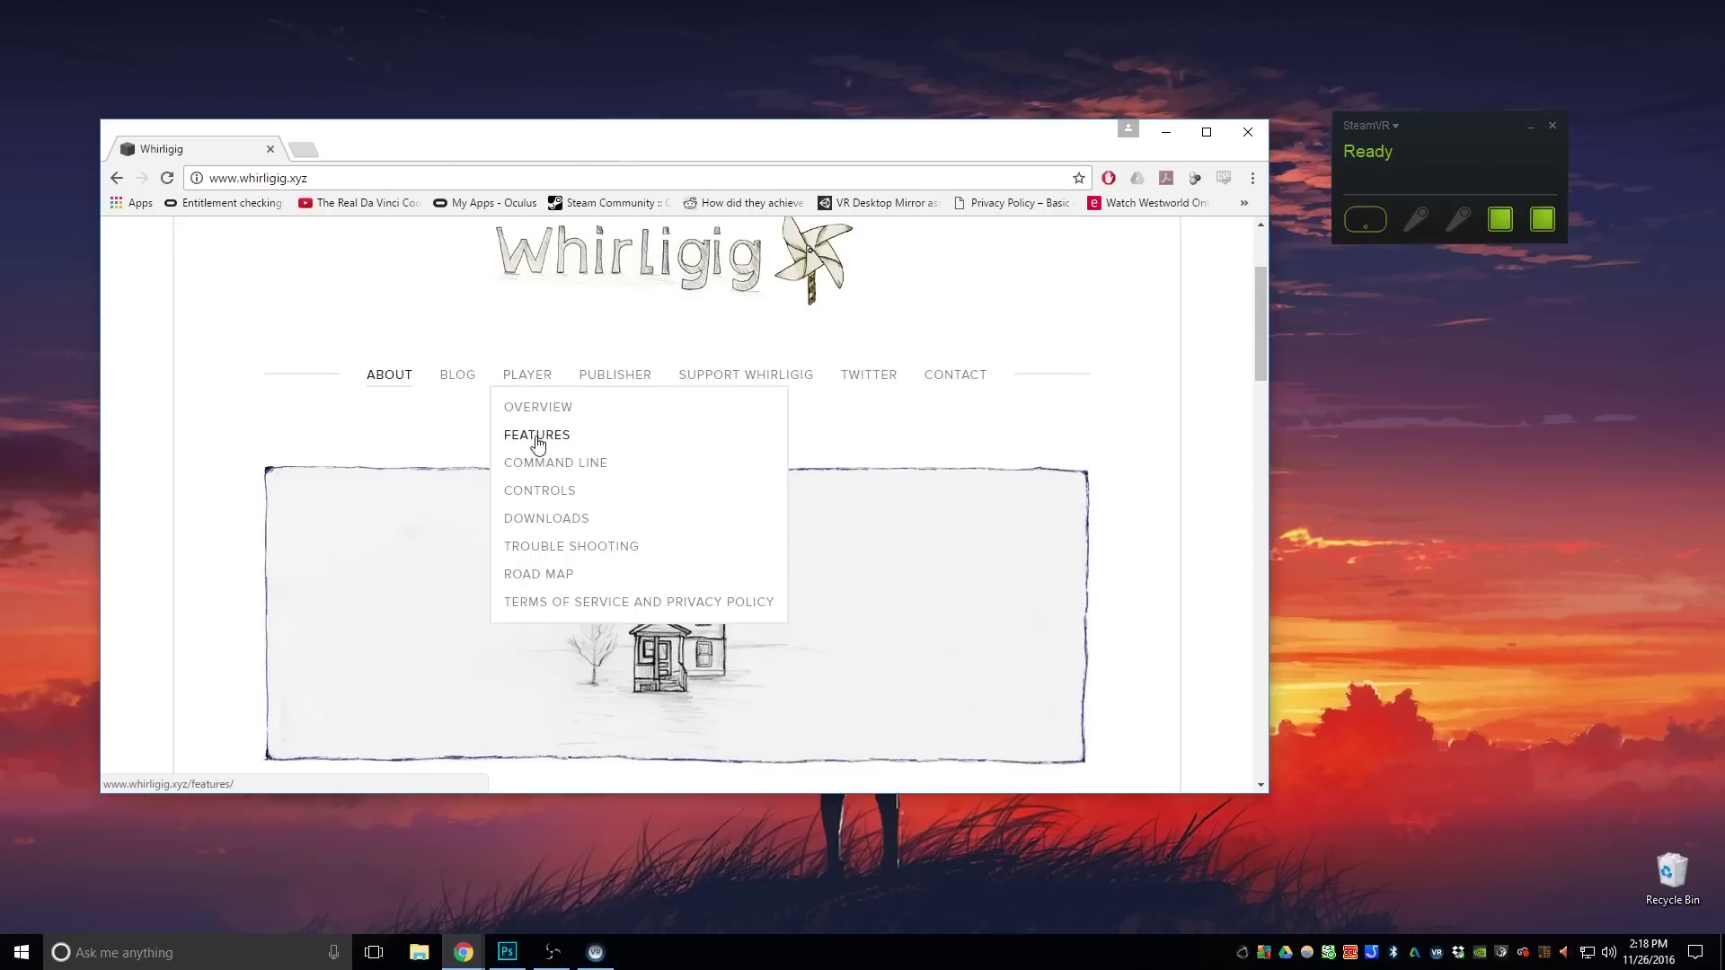
pyautogui.click(528, 521)
# Step: Start downloading the Whirligig Installer from further down the downloads page
pyautogui.scroll(-4, 566, 500)
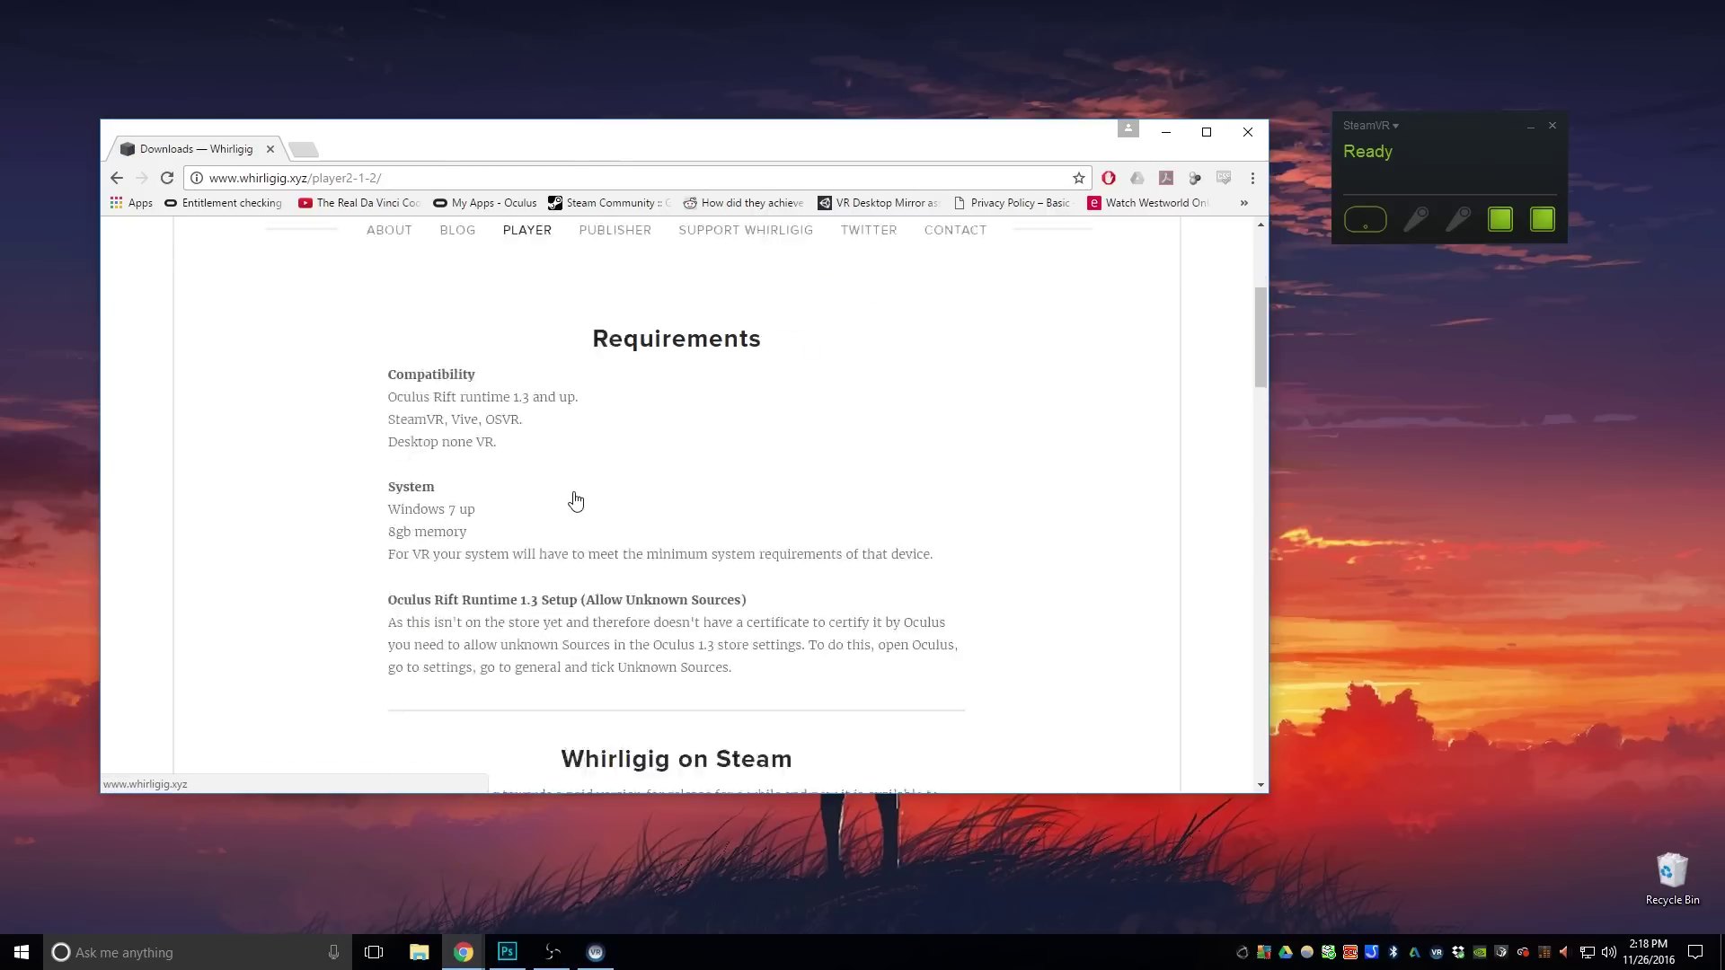
pyautogui.scroll(-7, 558, 492)
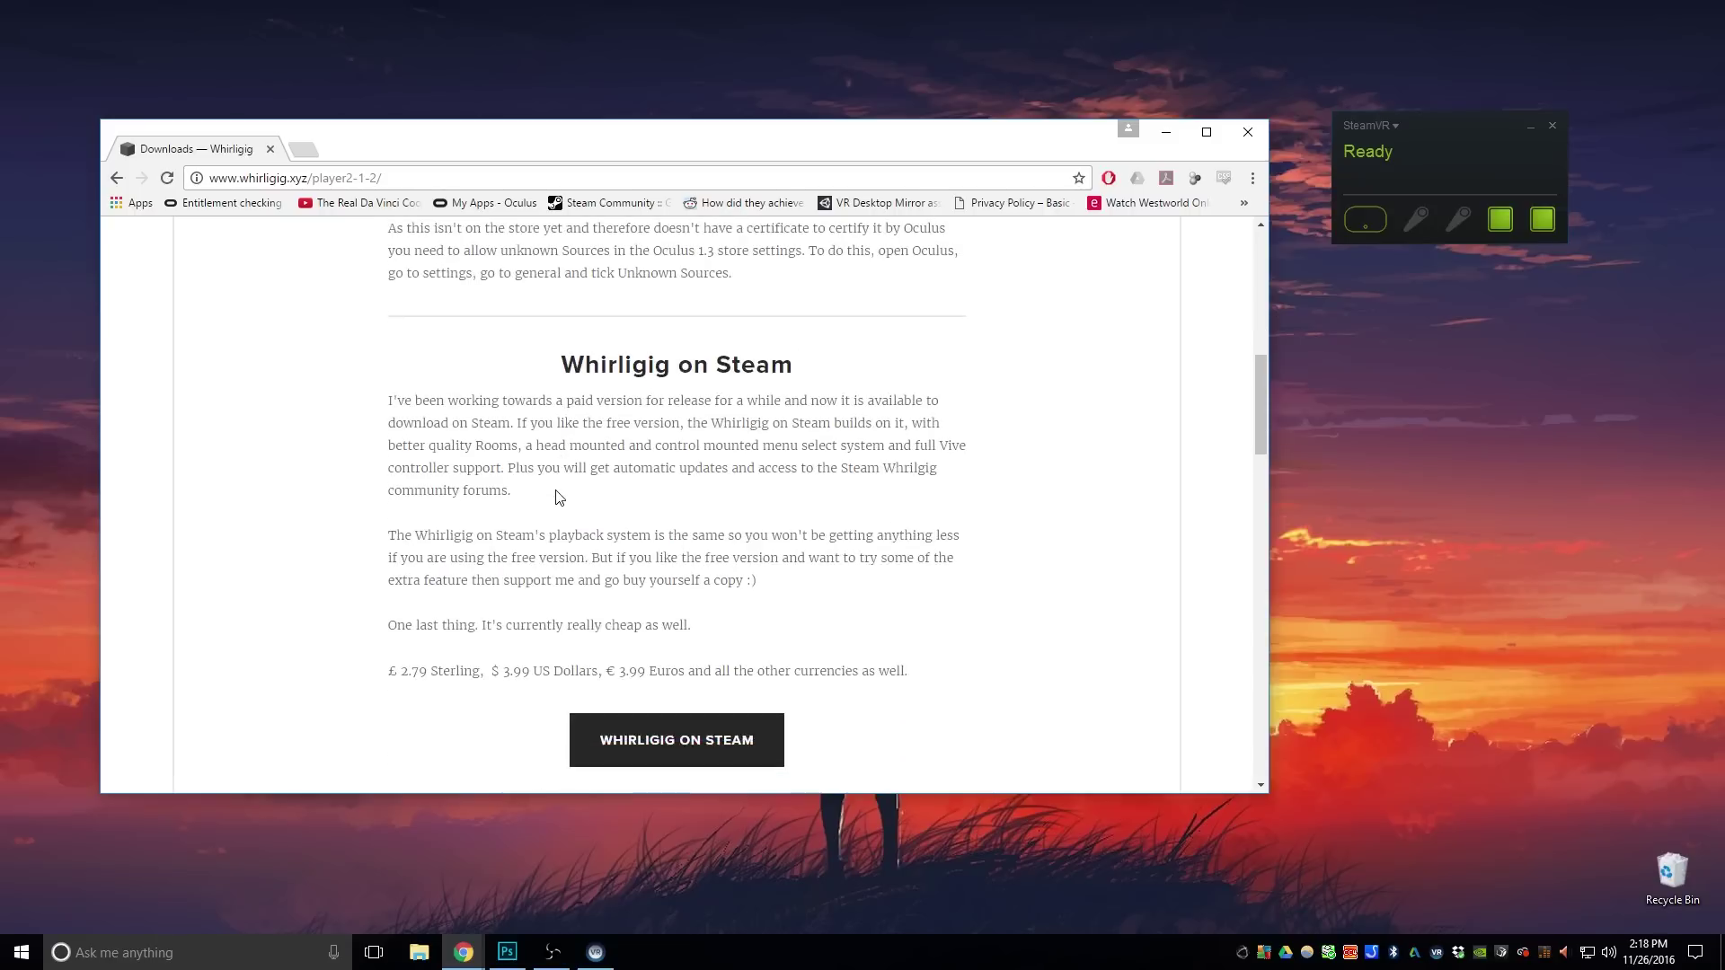
pyautogui.scroll(-3, 590, 511)
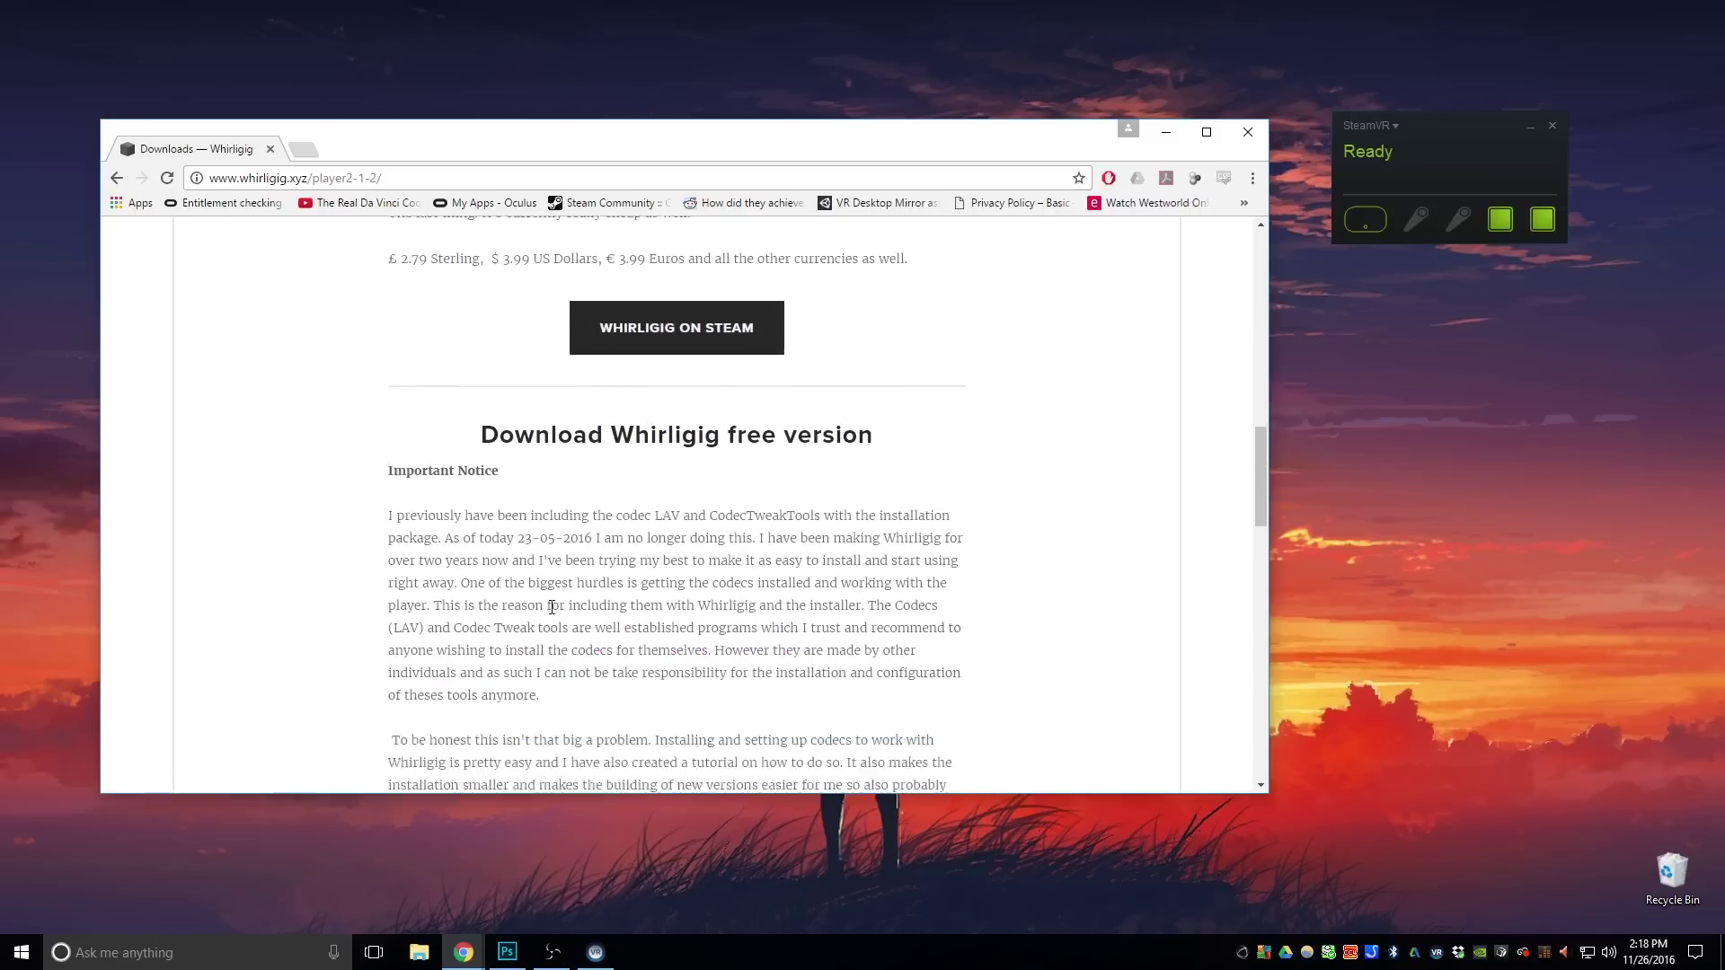
pyautogui.scroll(-10, 552, 606)
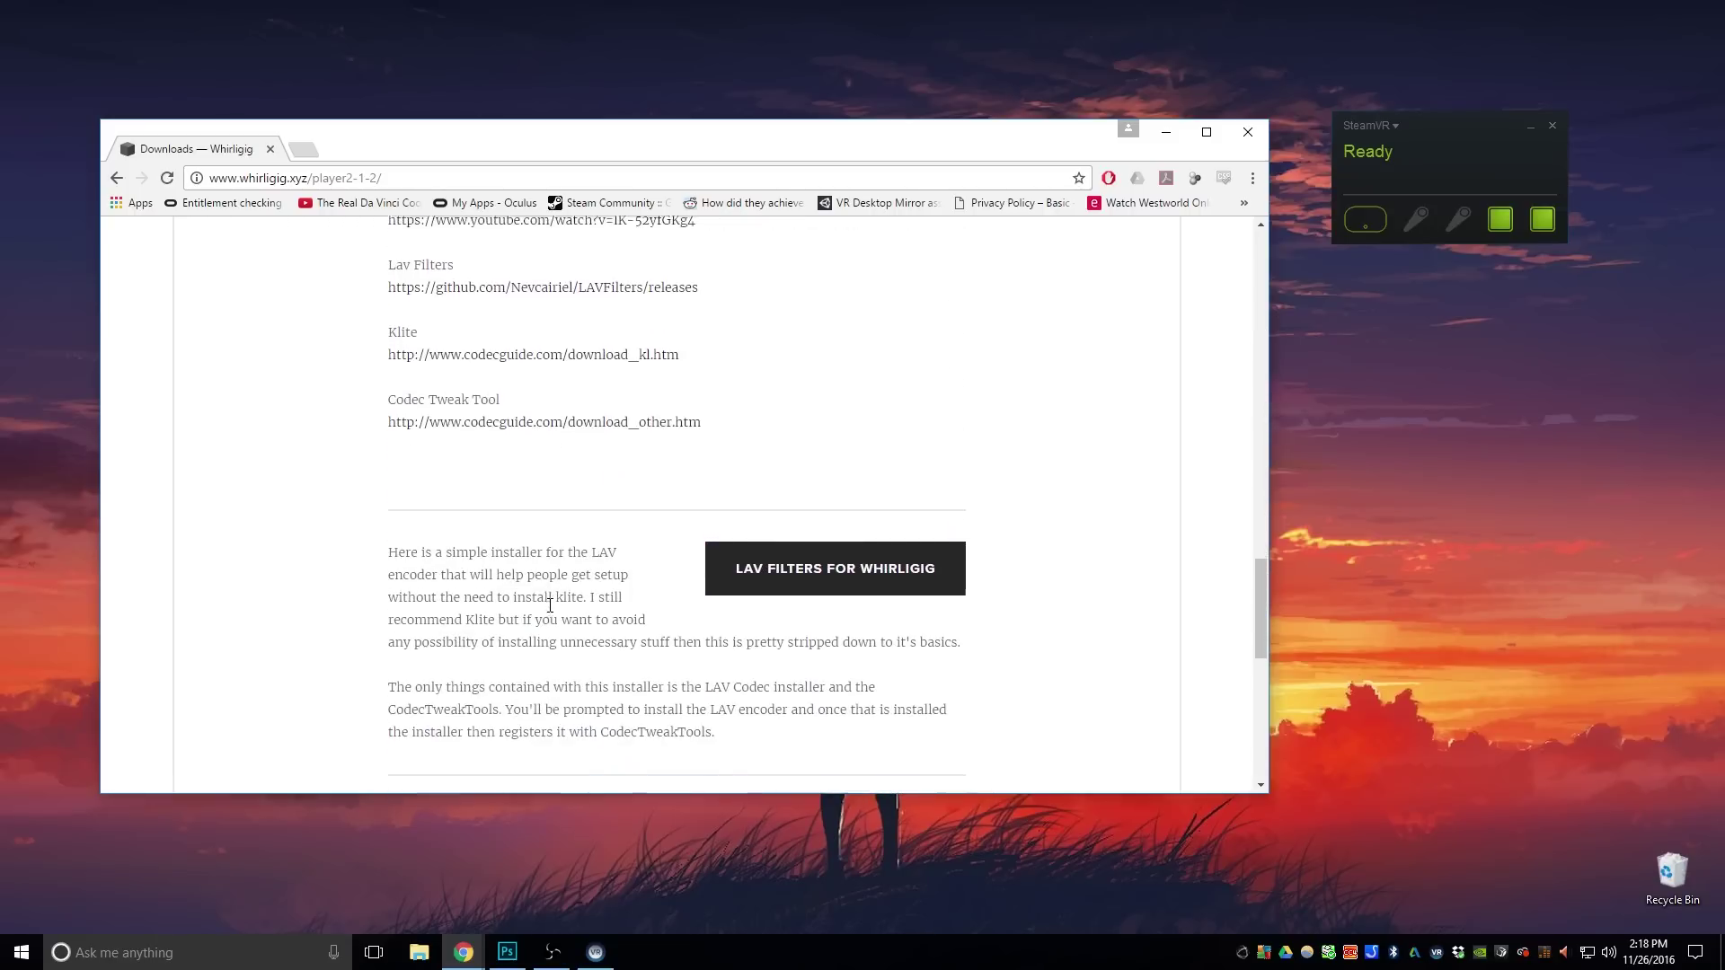
pyautogui.scroll(-2, 552, 612)
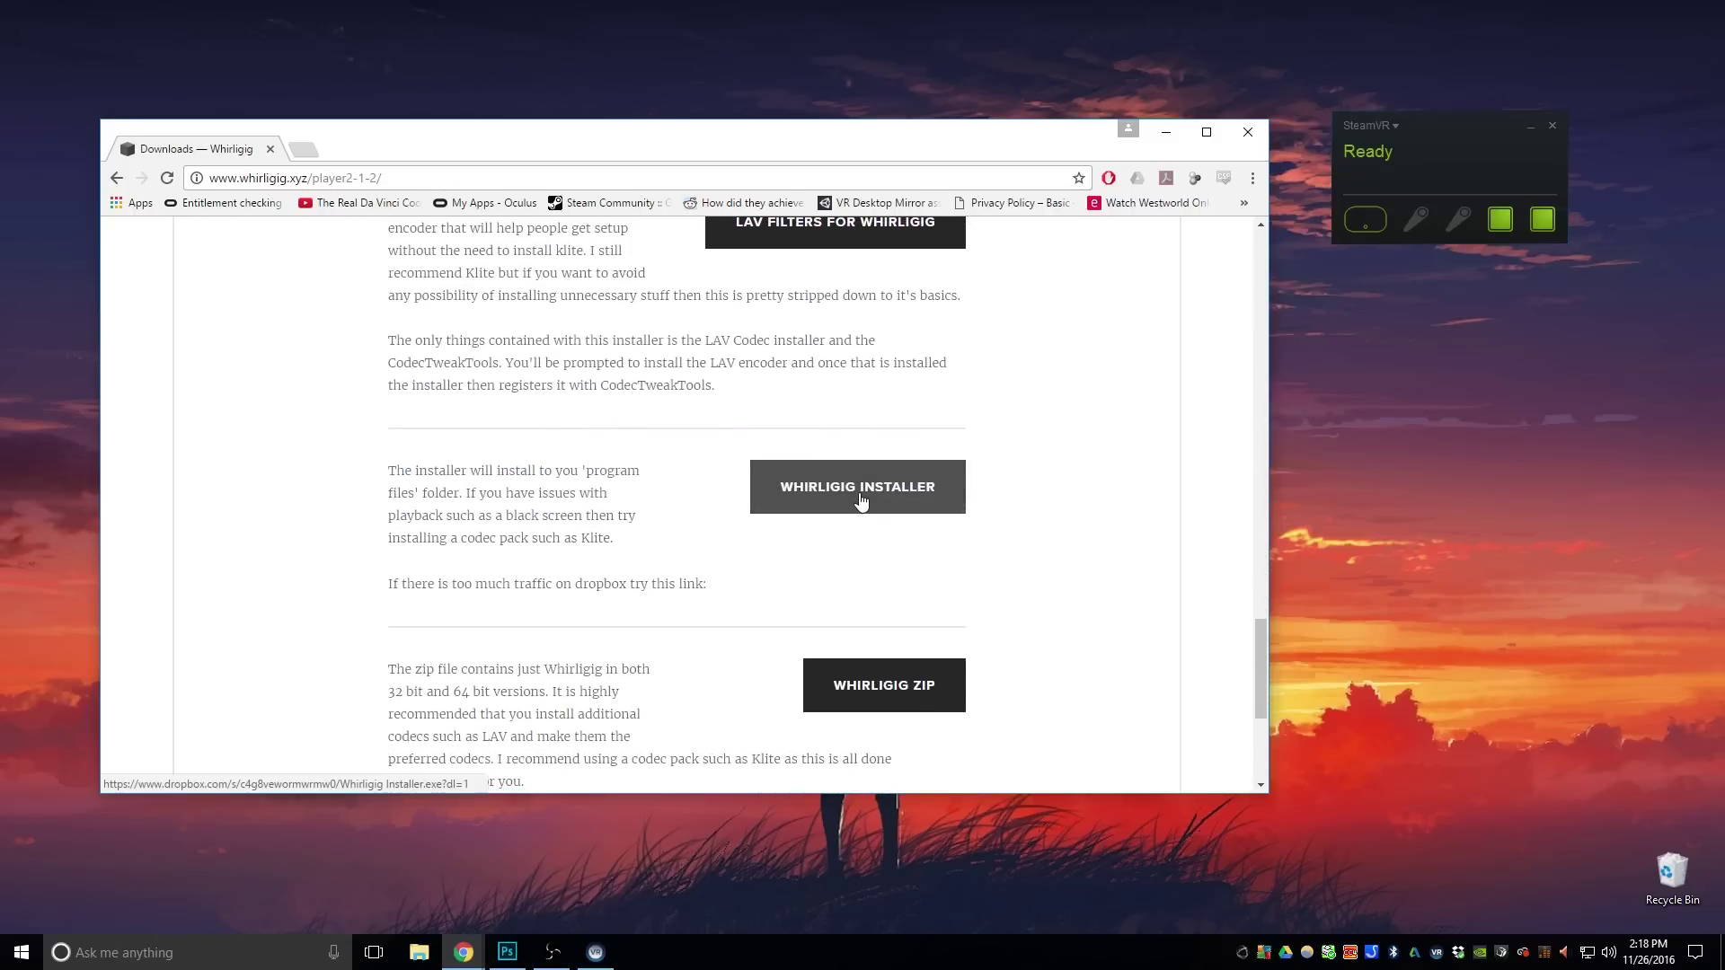
pyautogui.click(826, 472)
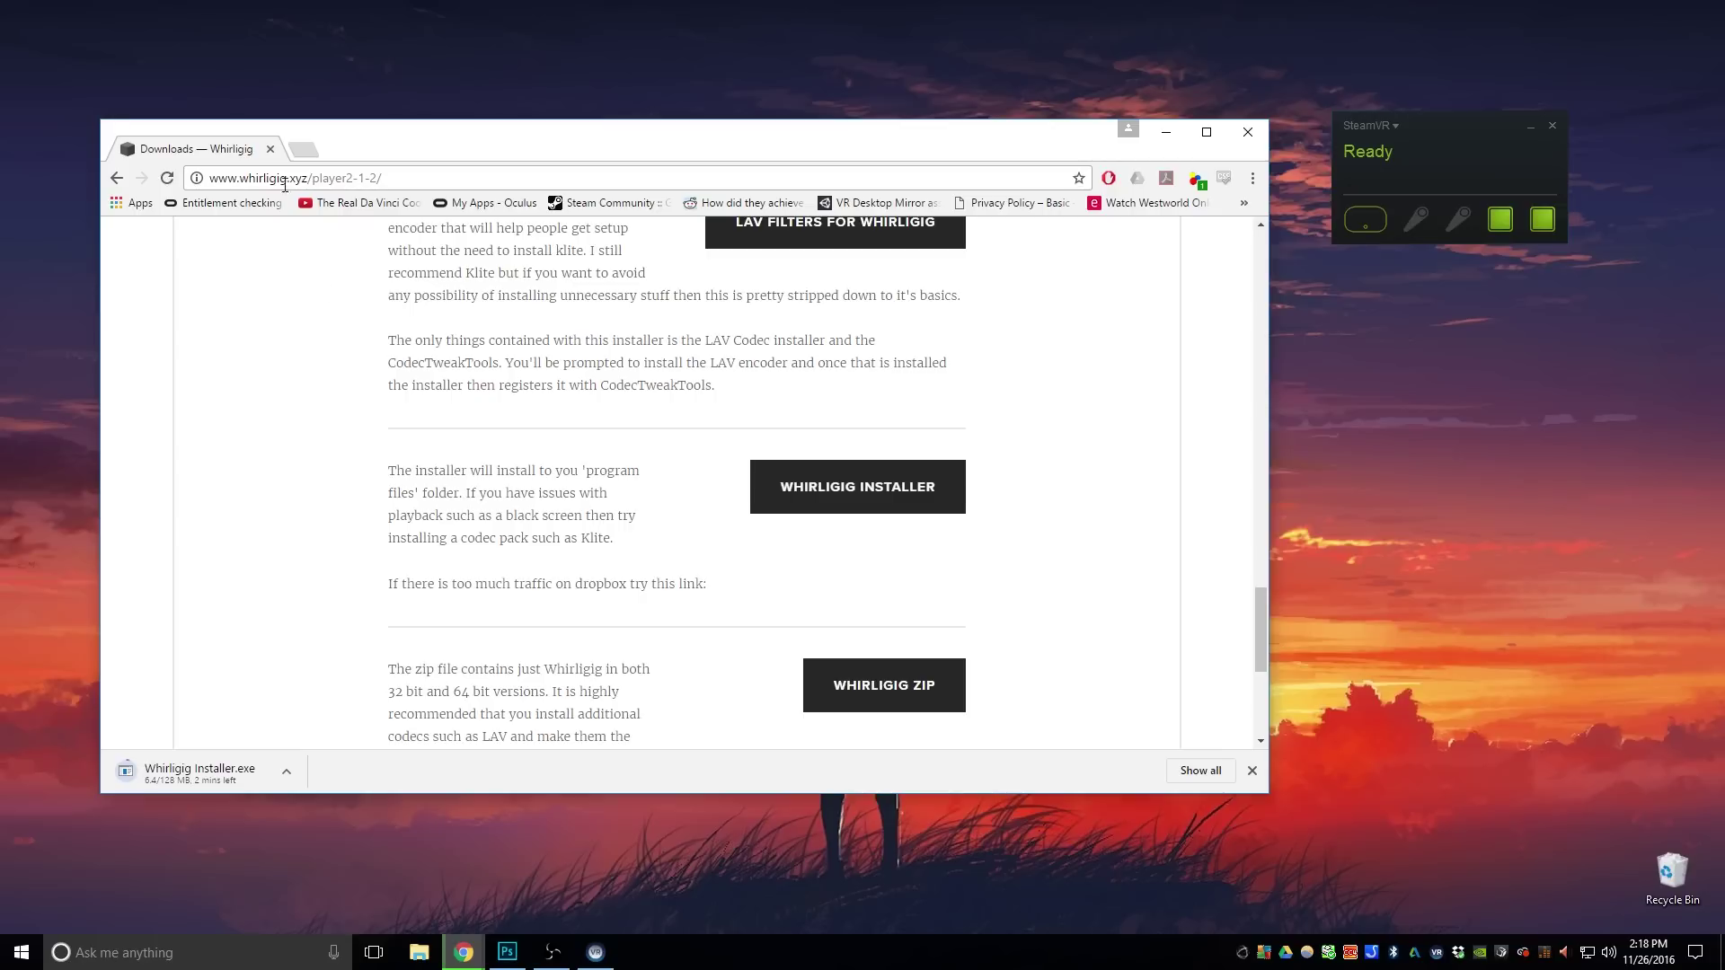
# Step: Search 'lav codec' in a new tab and open the LAV Filters GitHub releases page
pyautogui.click(303, 151)
pyautogui.write('la')
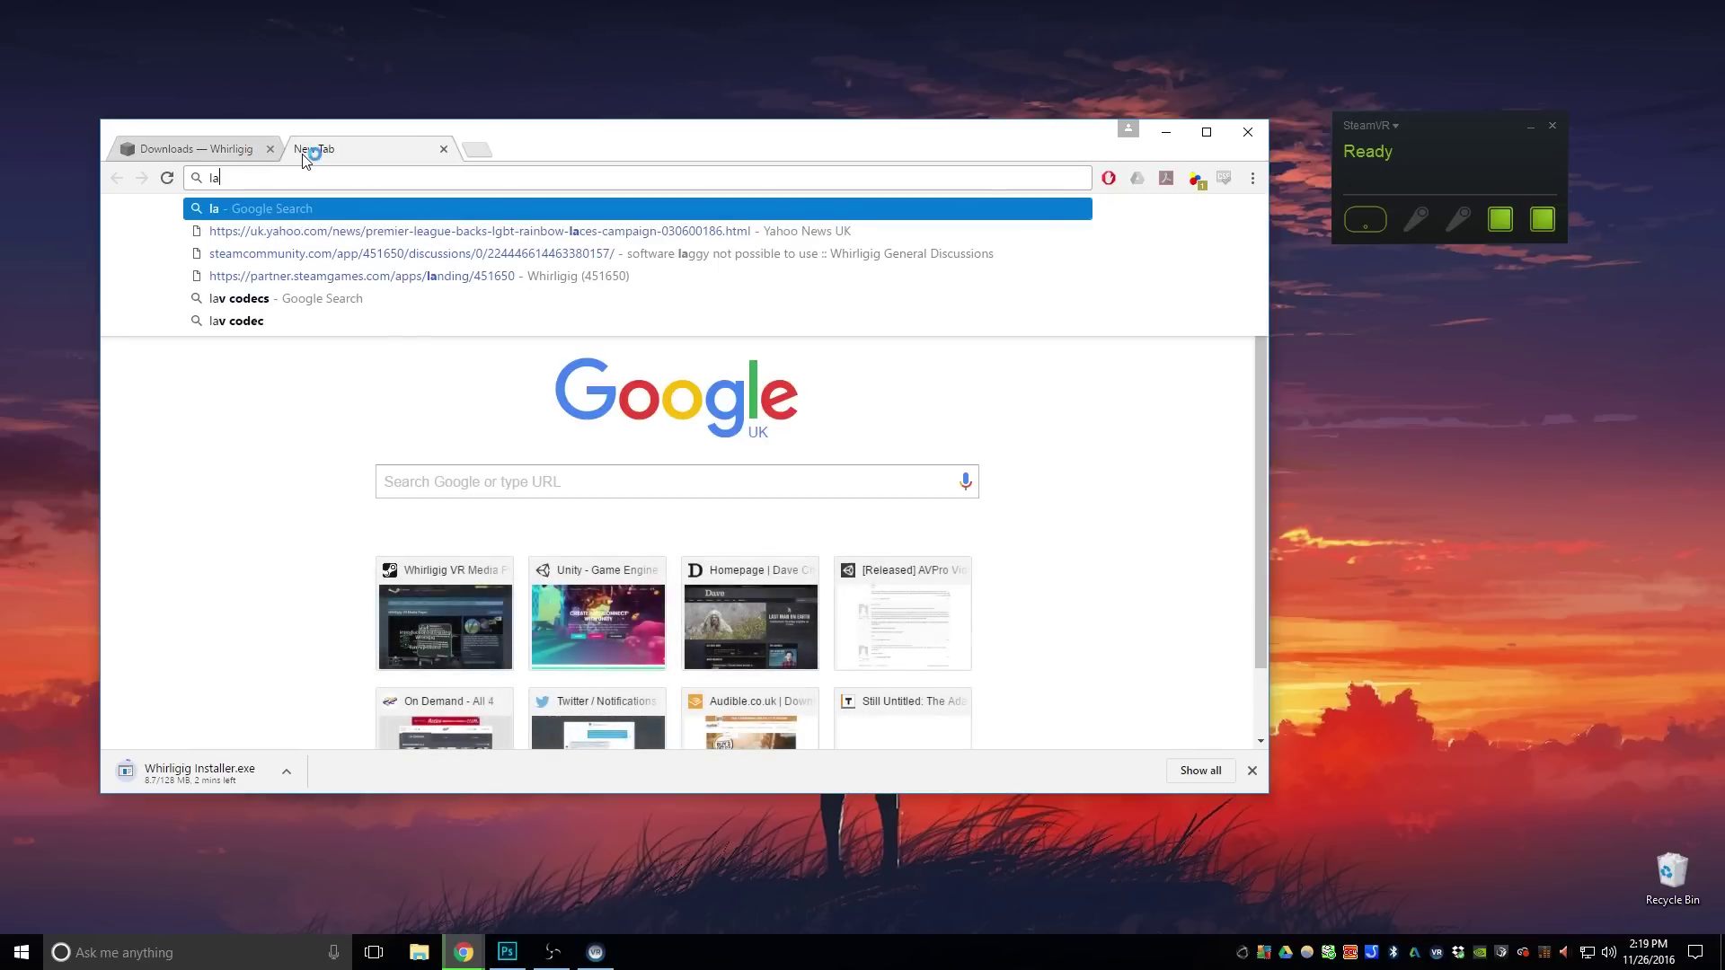
pyautogui.write('v codecs')
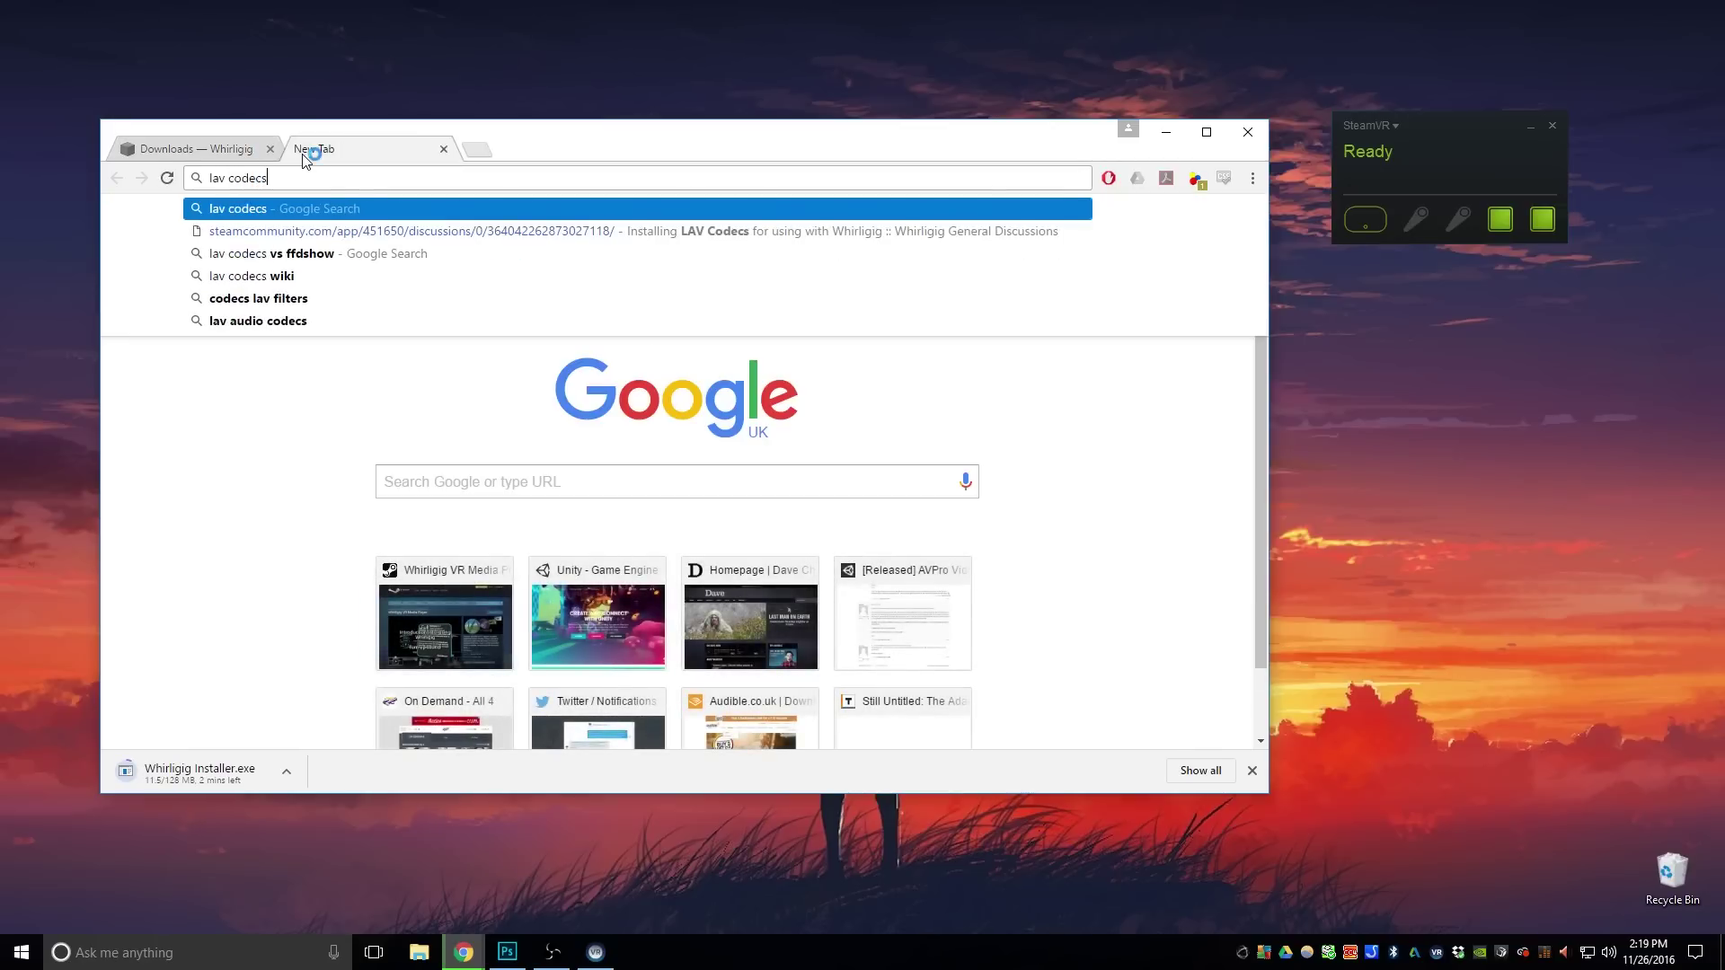
pyautogui.press('BackSpace')
pyautogui.press('Return')
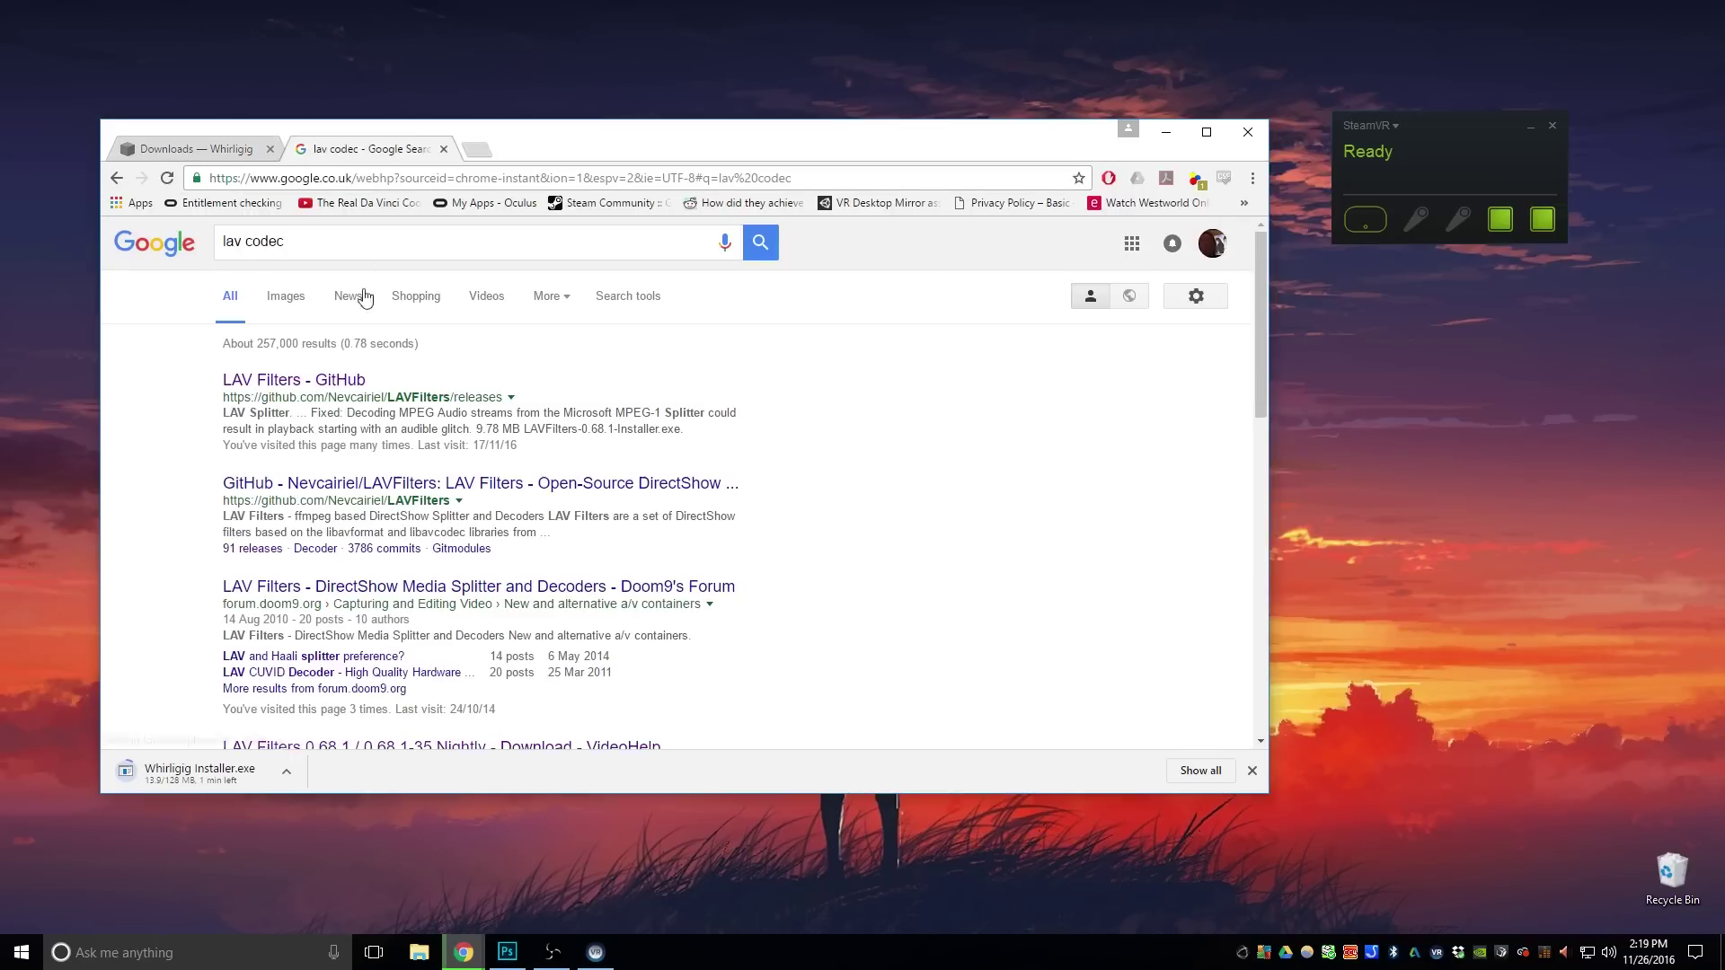
pyautogui.click(332, 381)
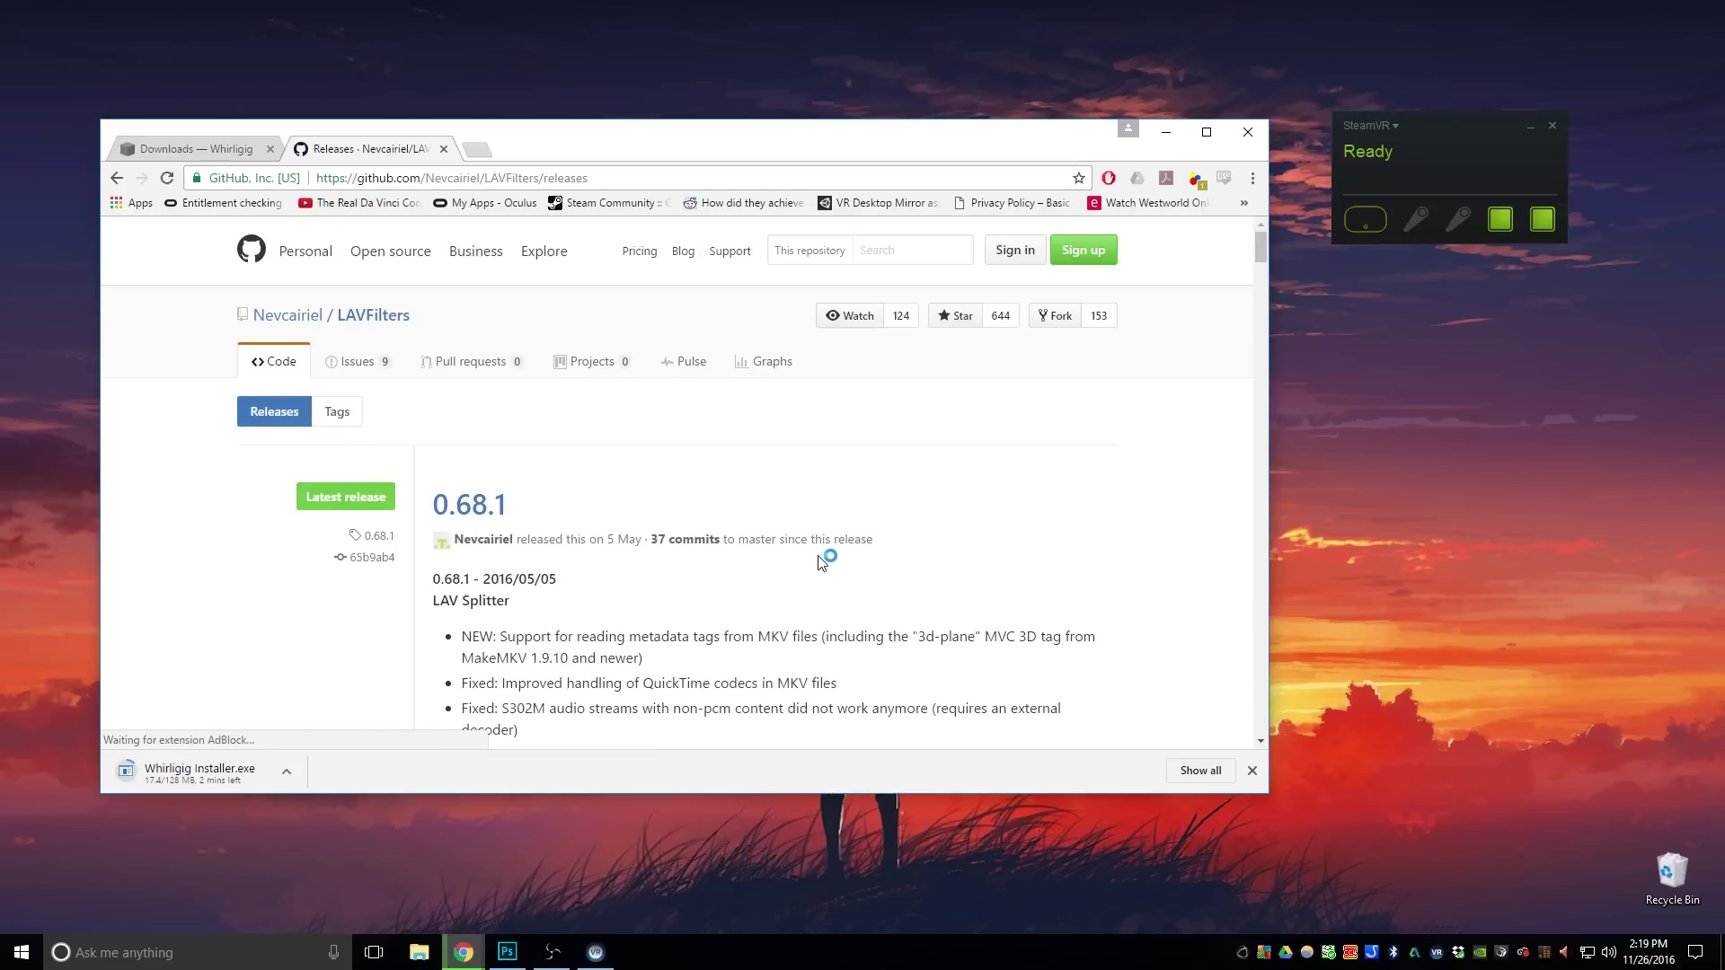
# Step: Download LAVFilters-0.68.1-Installer.exe, check the Whirligig download, then return to the releases page
pyautogui.scroll(-3, 812, 548)
pyautogui.scroll(-5, 813, 548)
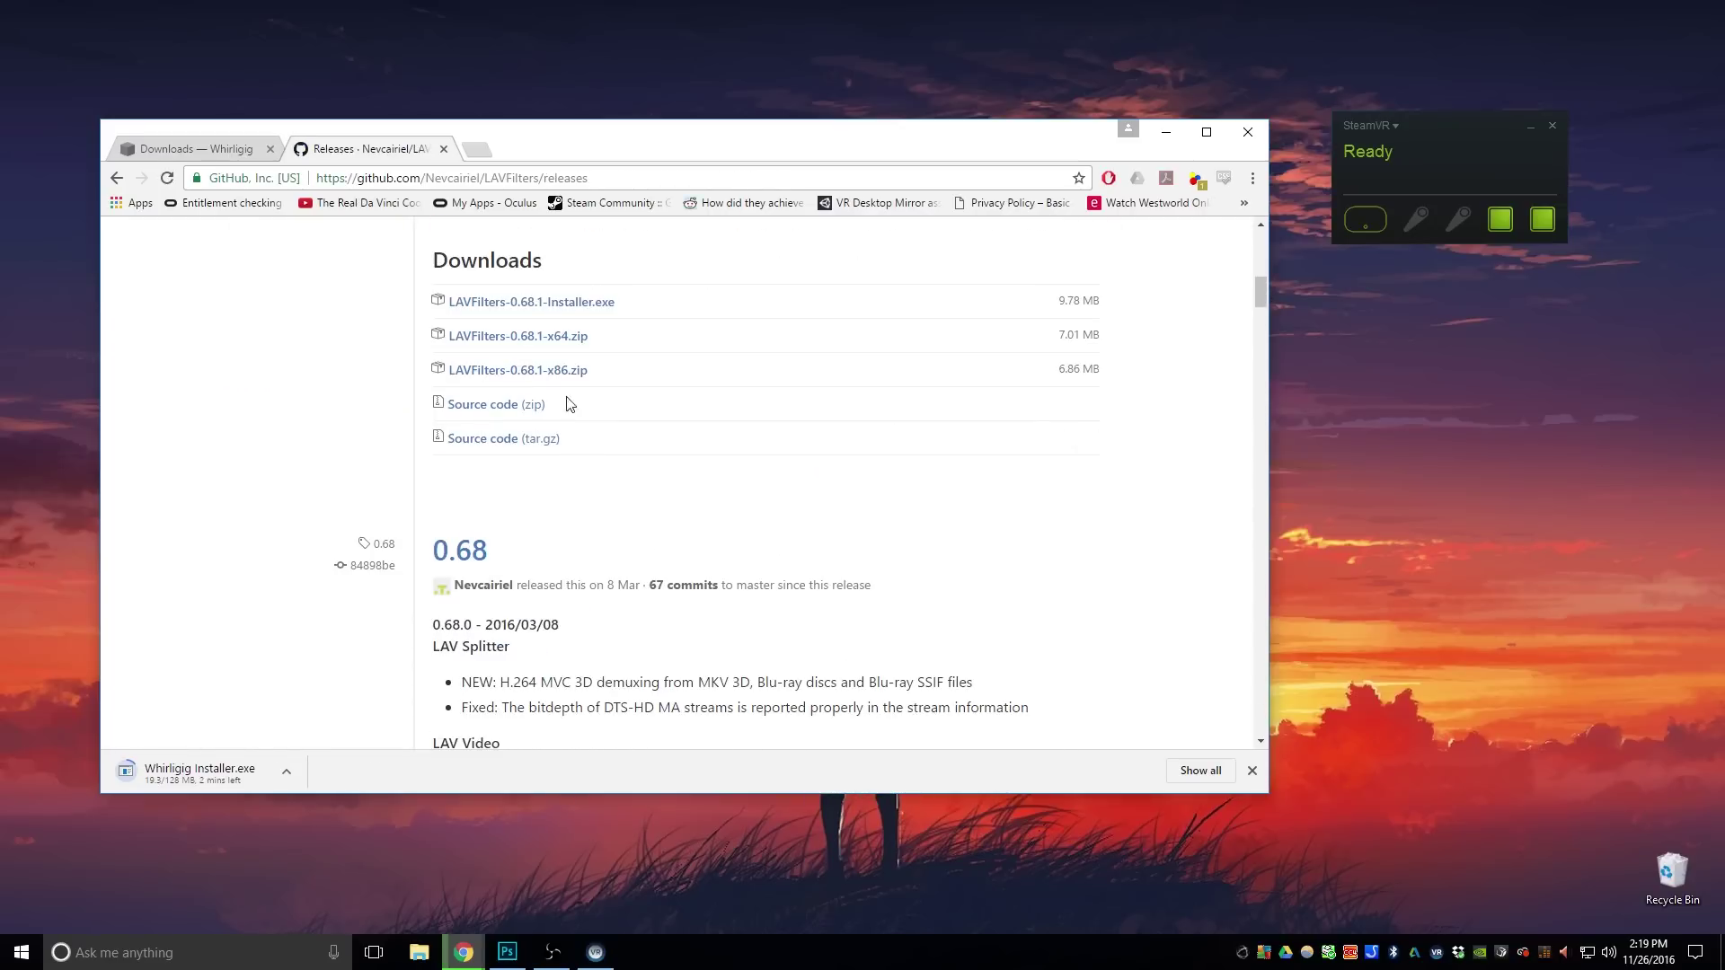
pyautogui.click(529, 302)
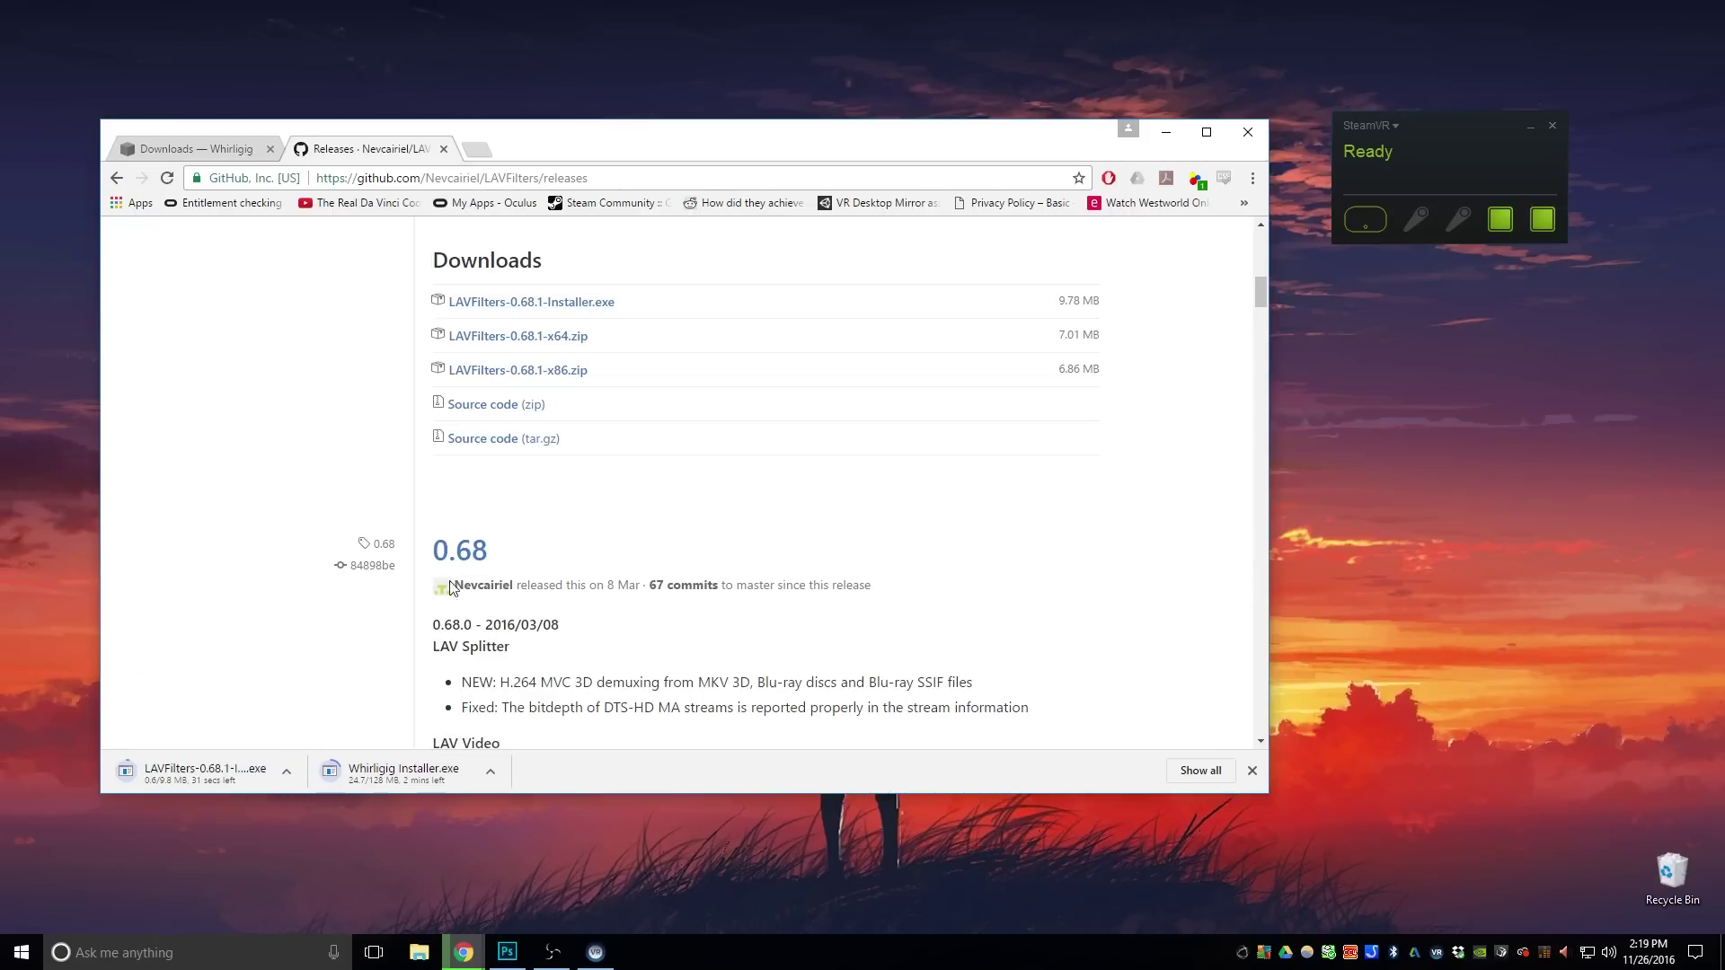
pyautogui.click(213, 150)
pyautogui.scroll(4, 458, 455)
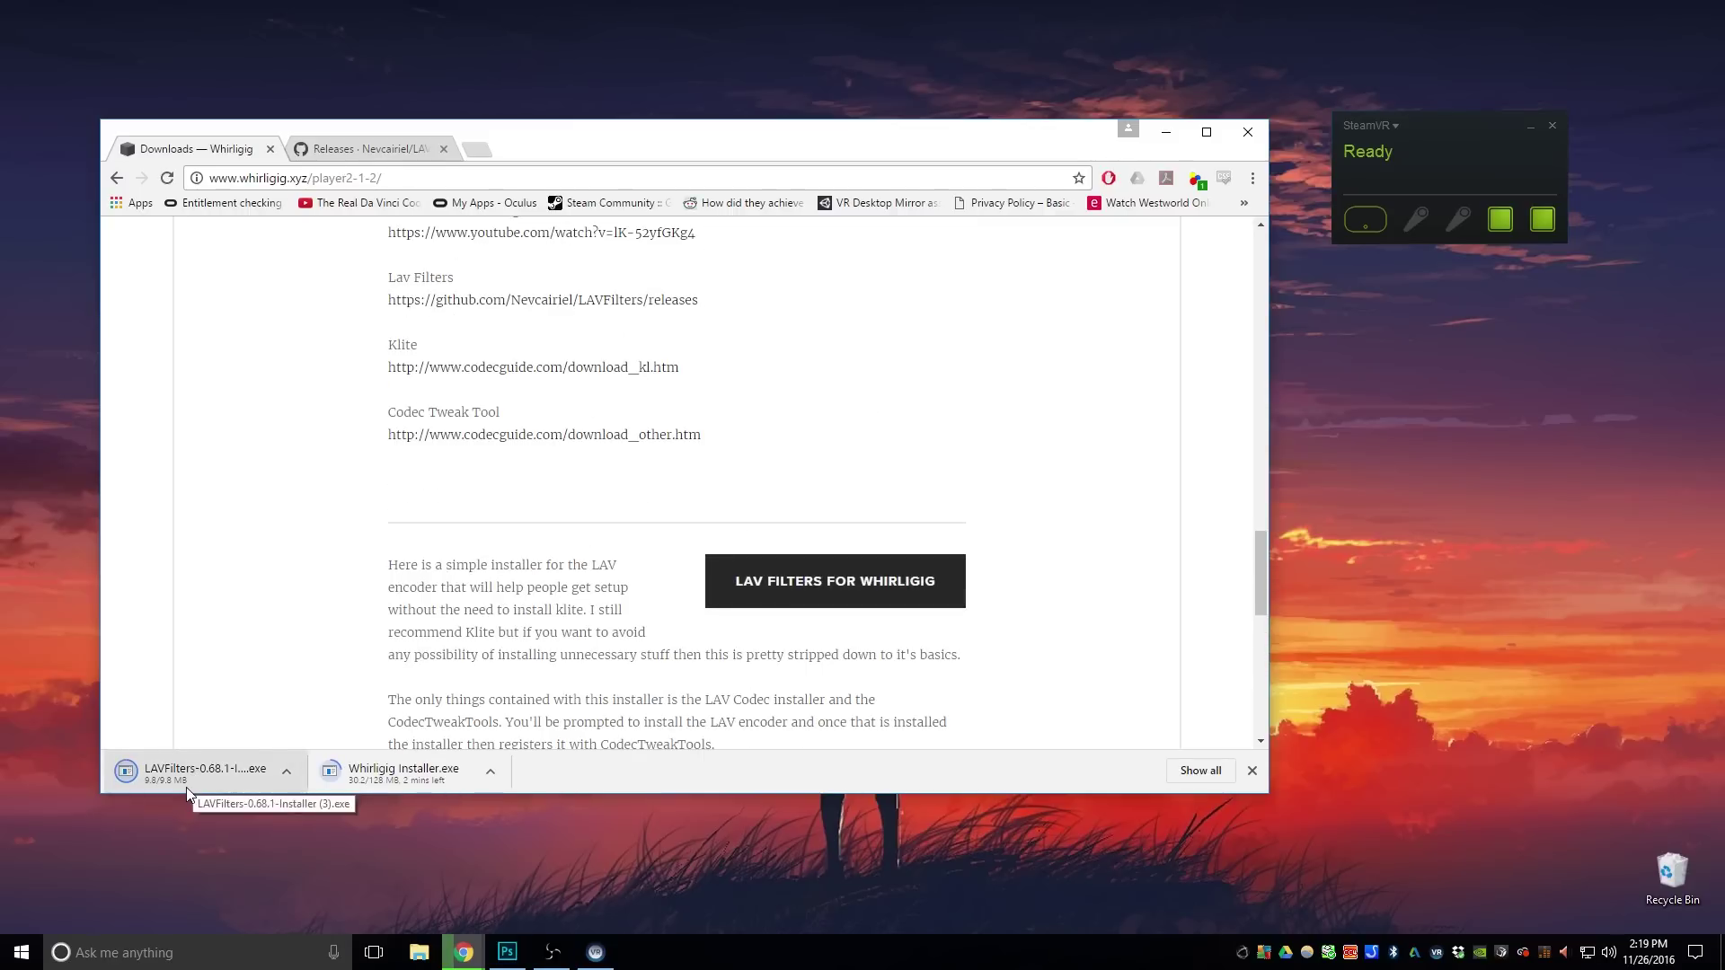
pyautogui.click(341, 143)
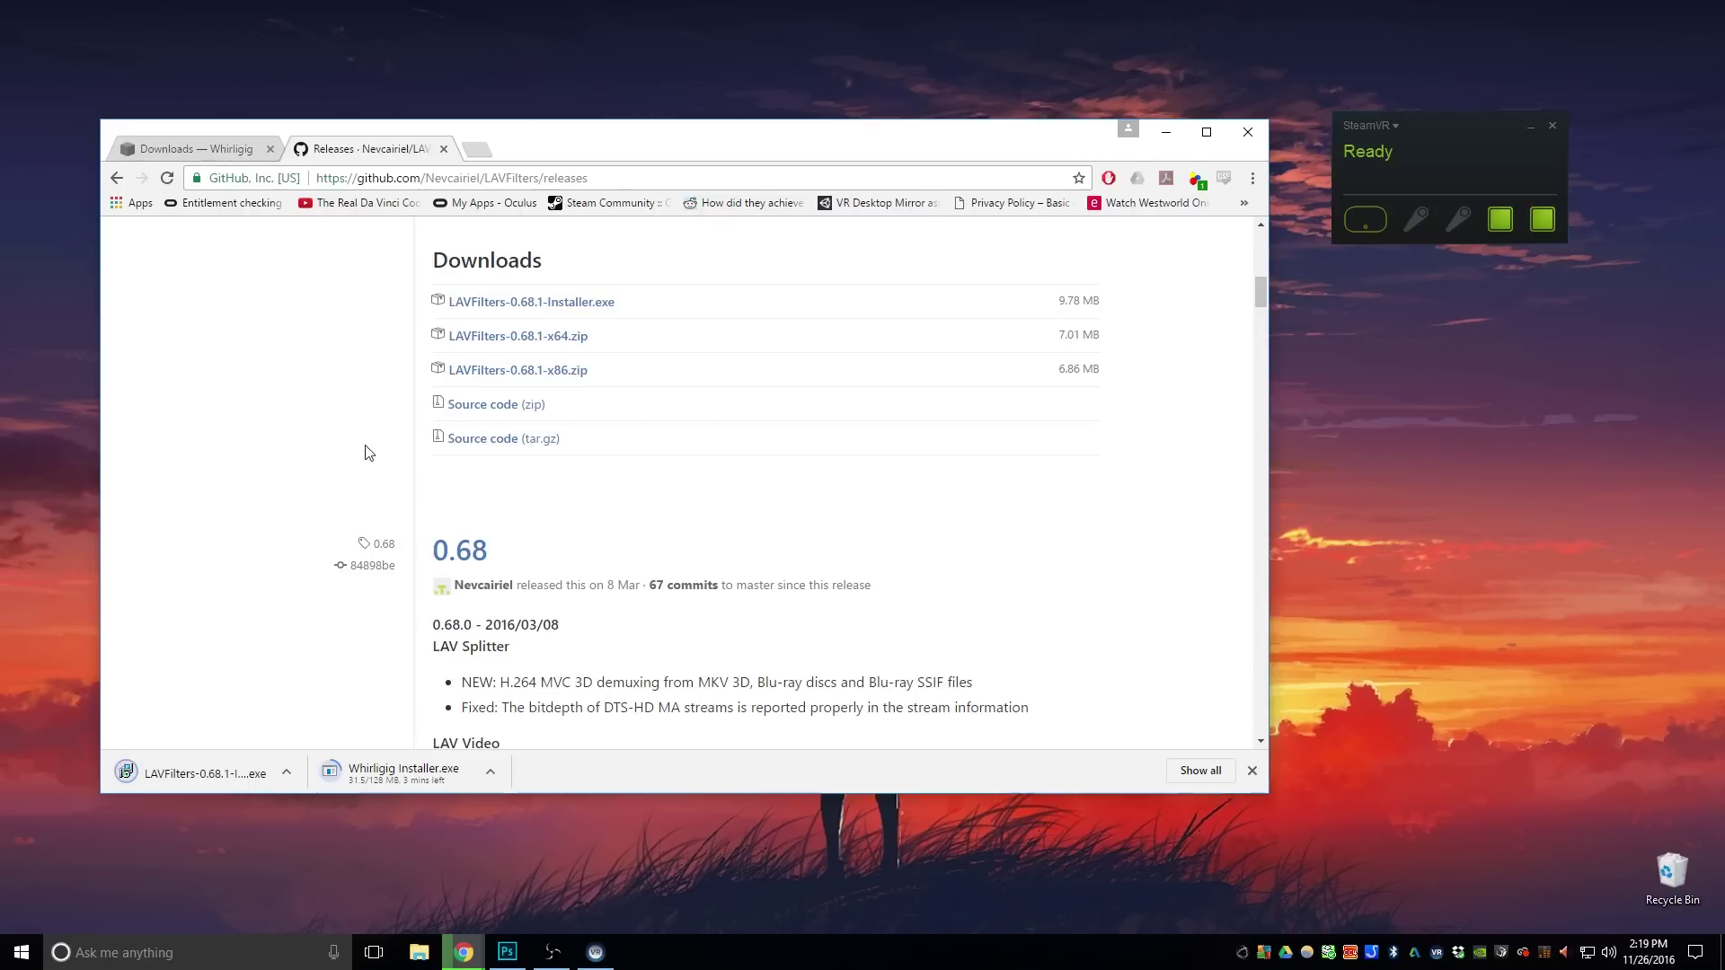
pyautogui.scroll(6, 372, 468)
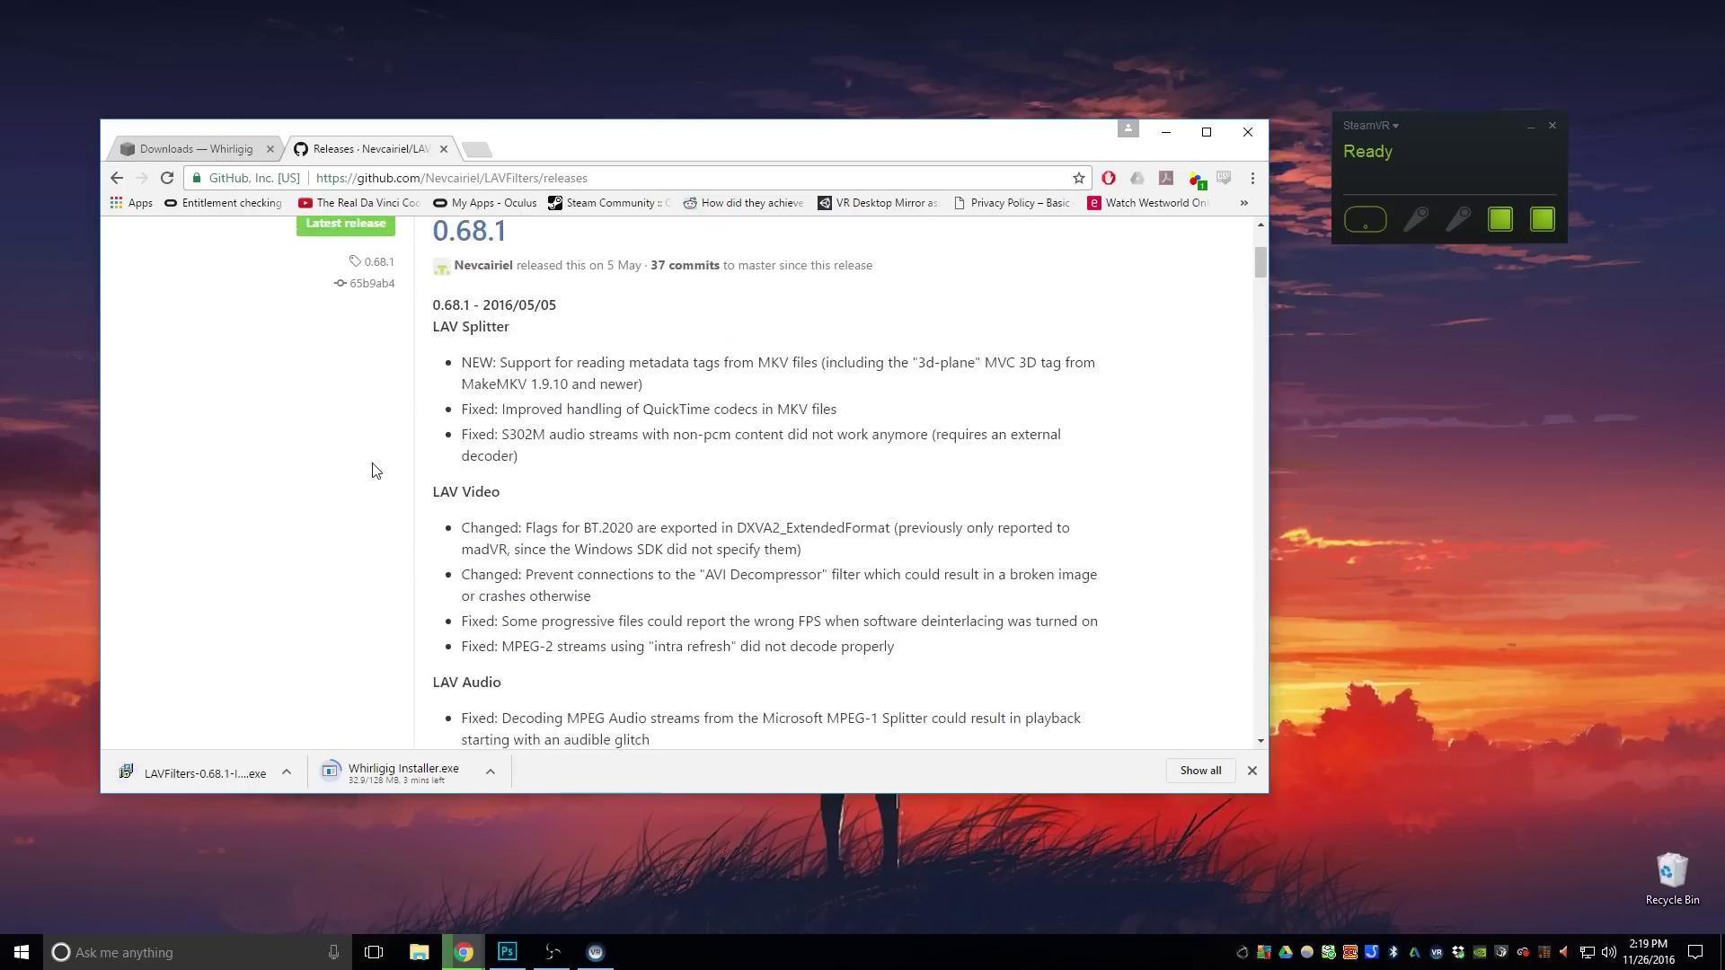
pyautogui.scroll(-8, 373, 467)
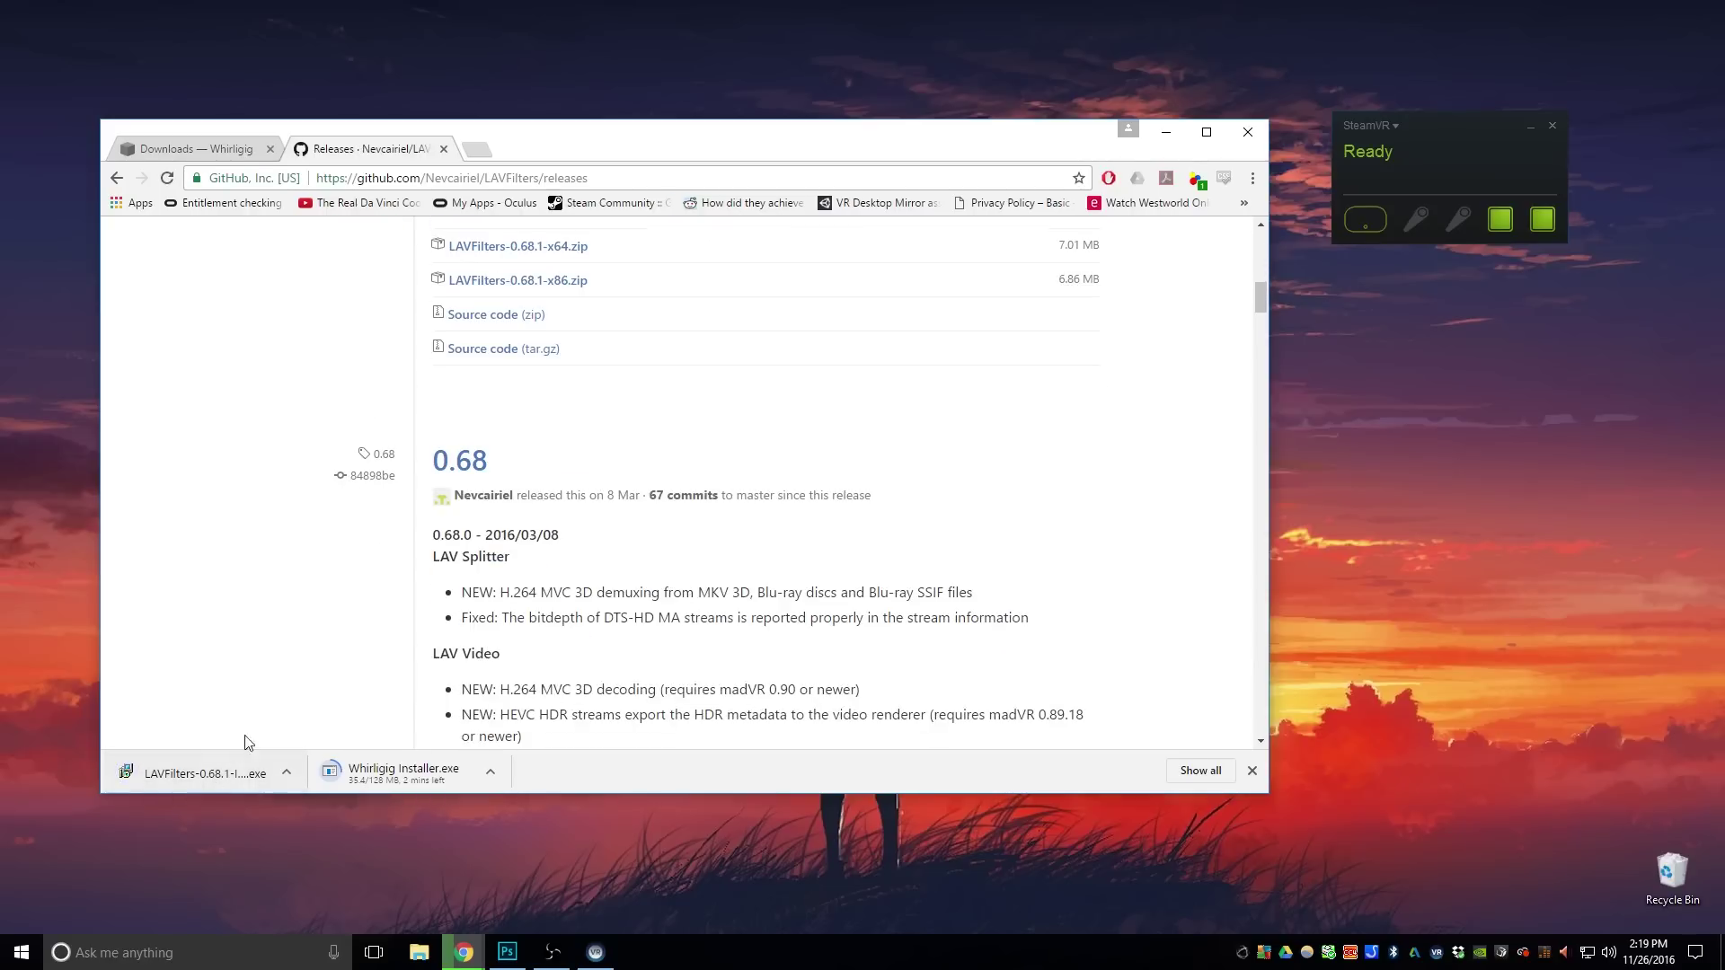
# Step: Run the LAV Filters installer and install with the default components and additional tasks
pyautogui.click(207, 769)
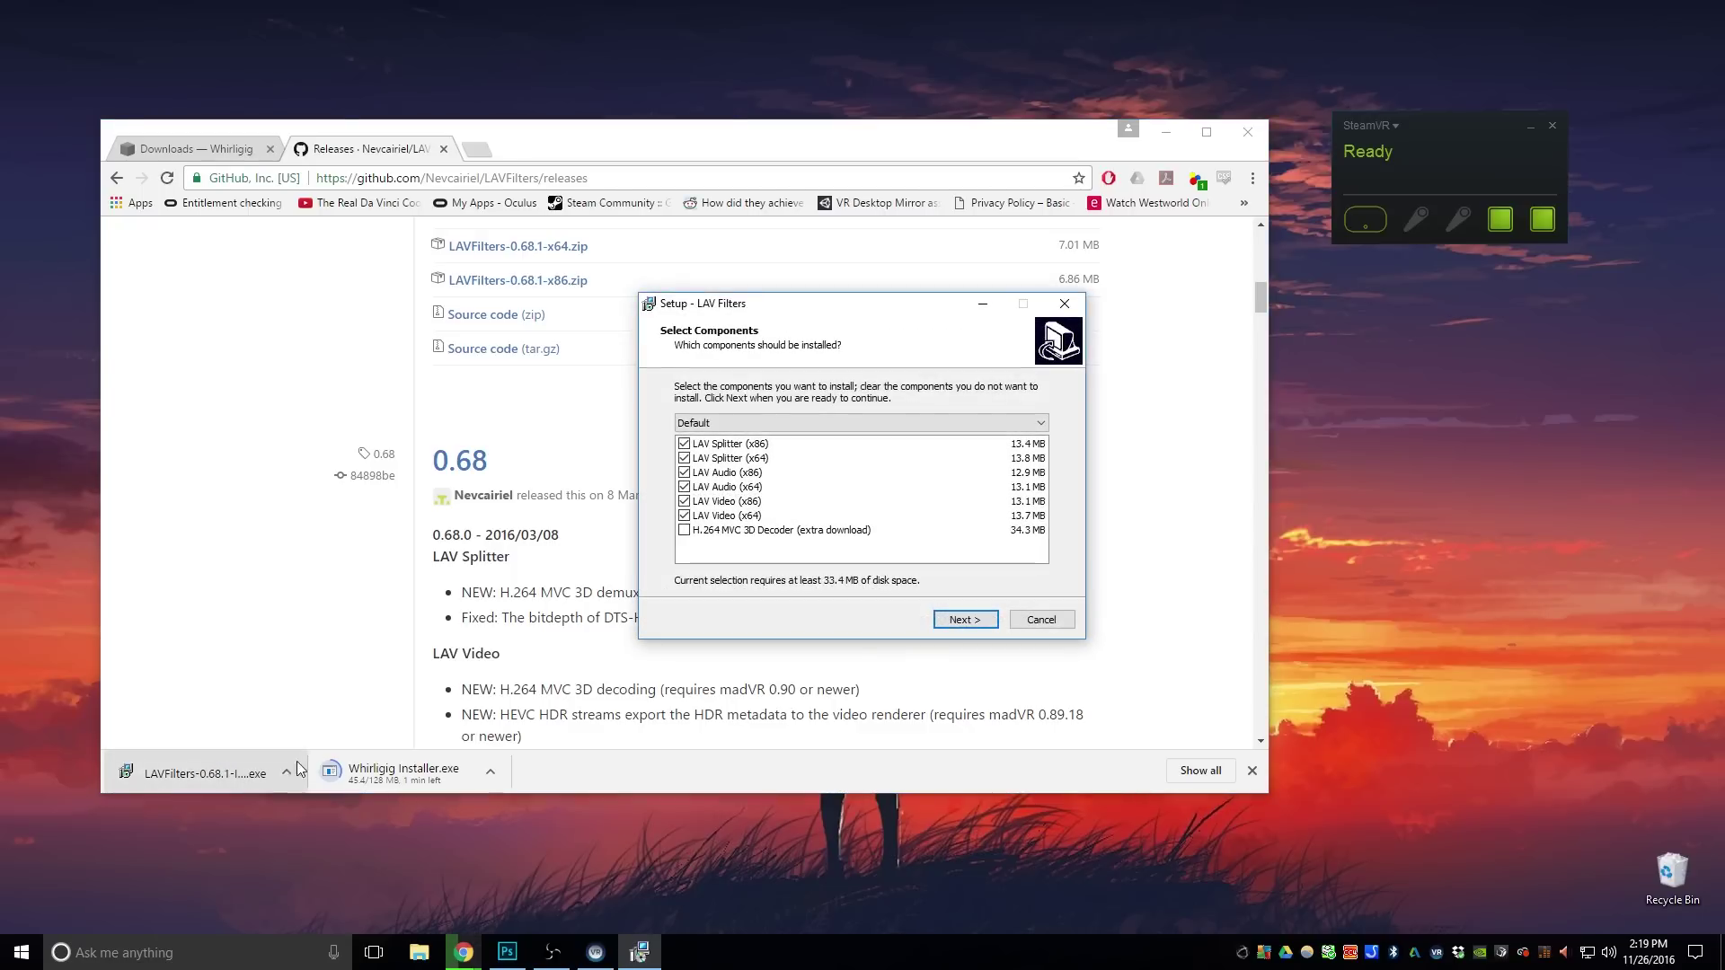
pyautogui.moveTo(812, 313); pyautogui.dragTo(711, 343)
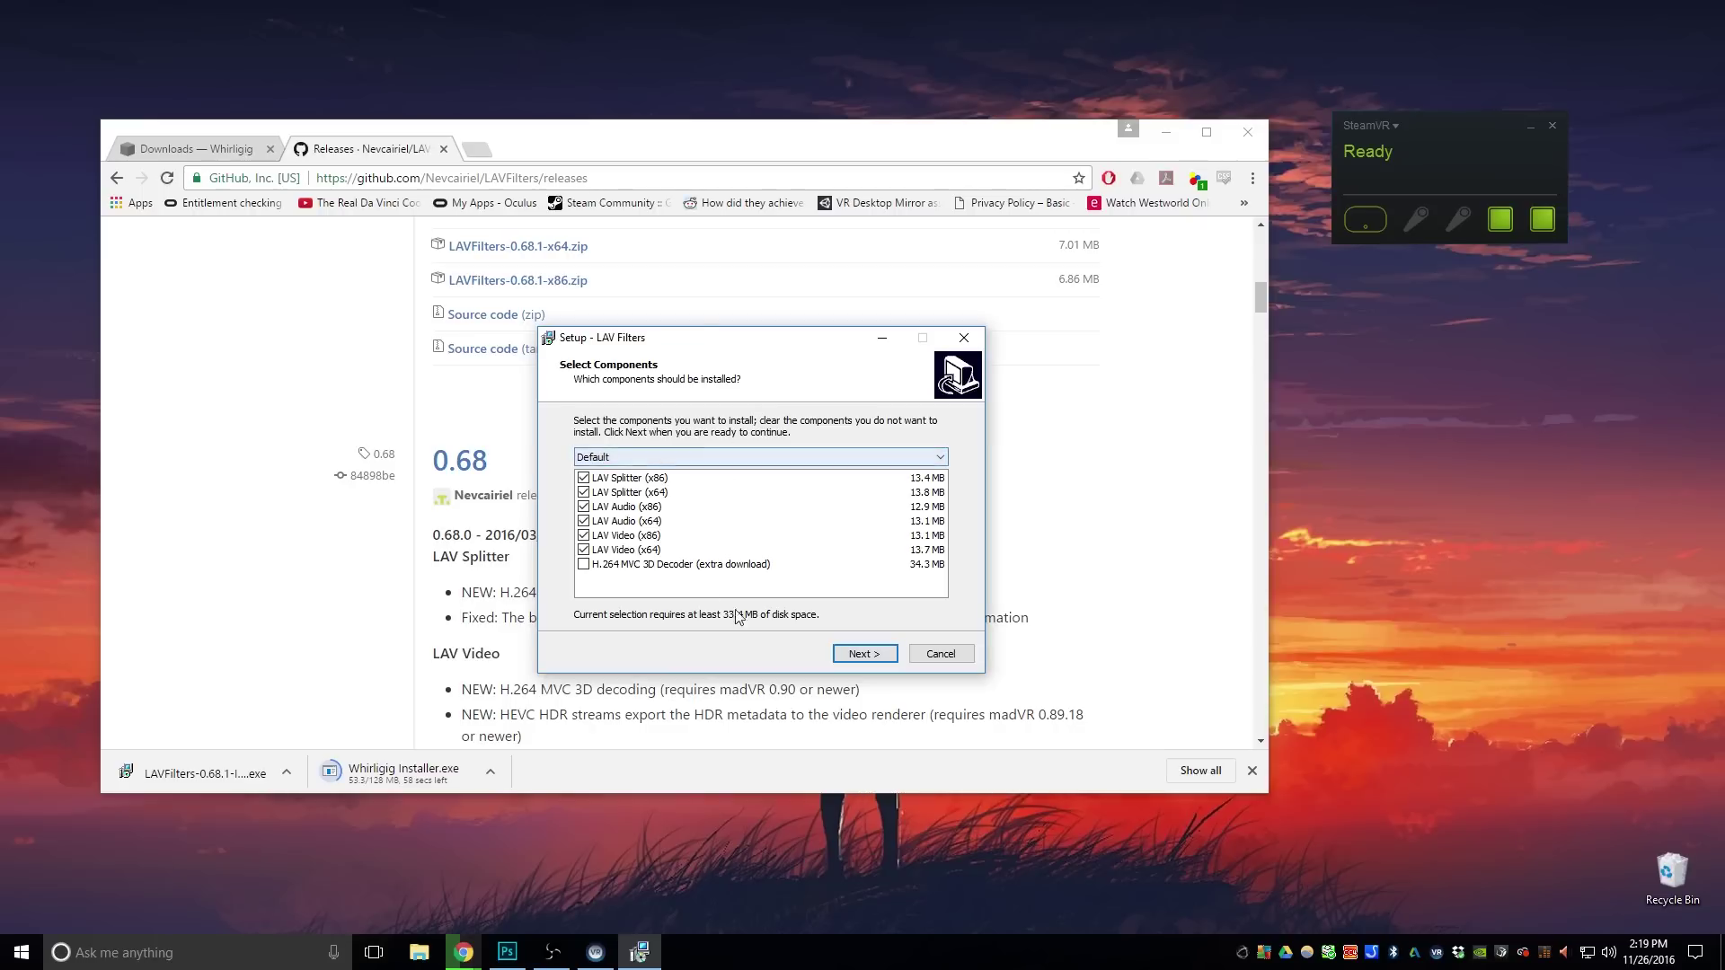
pyautogui.click(854, 654)
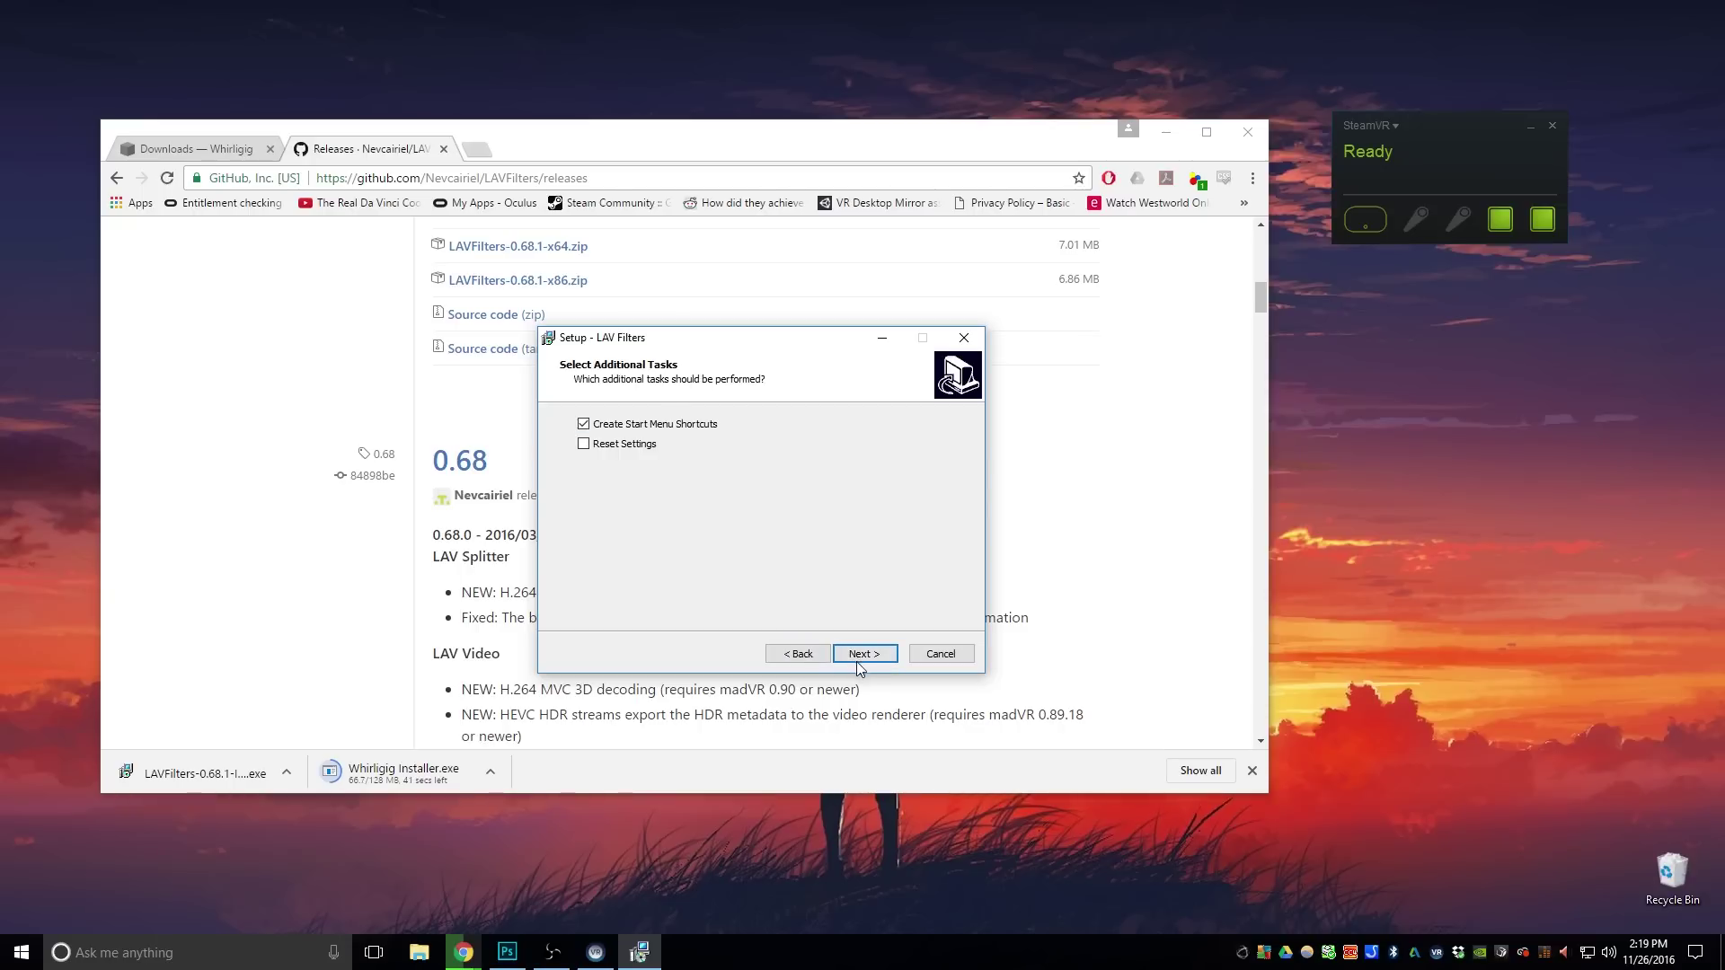
pyautogui.click(859, 658)
pyautogui.click(858, 660)
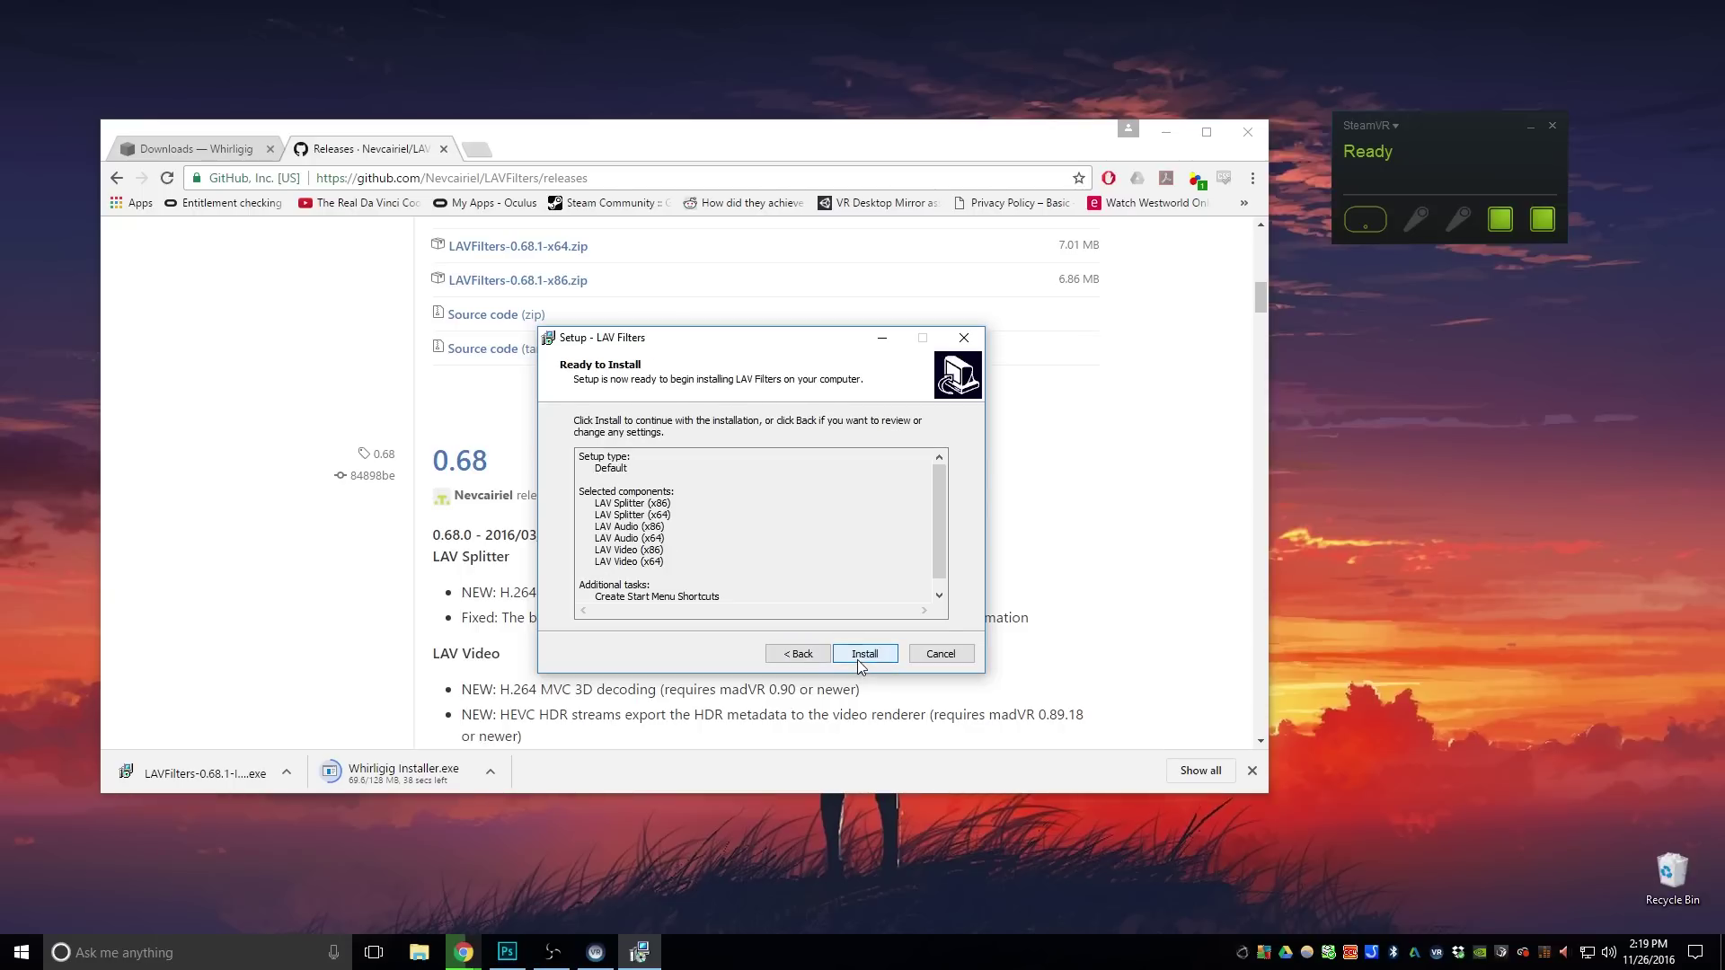
pyautogui.click(857, 659)
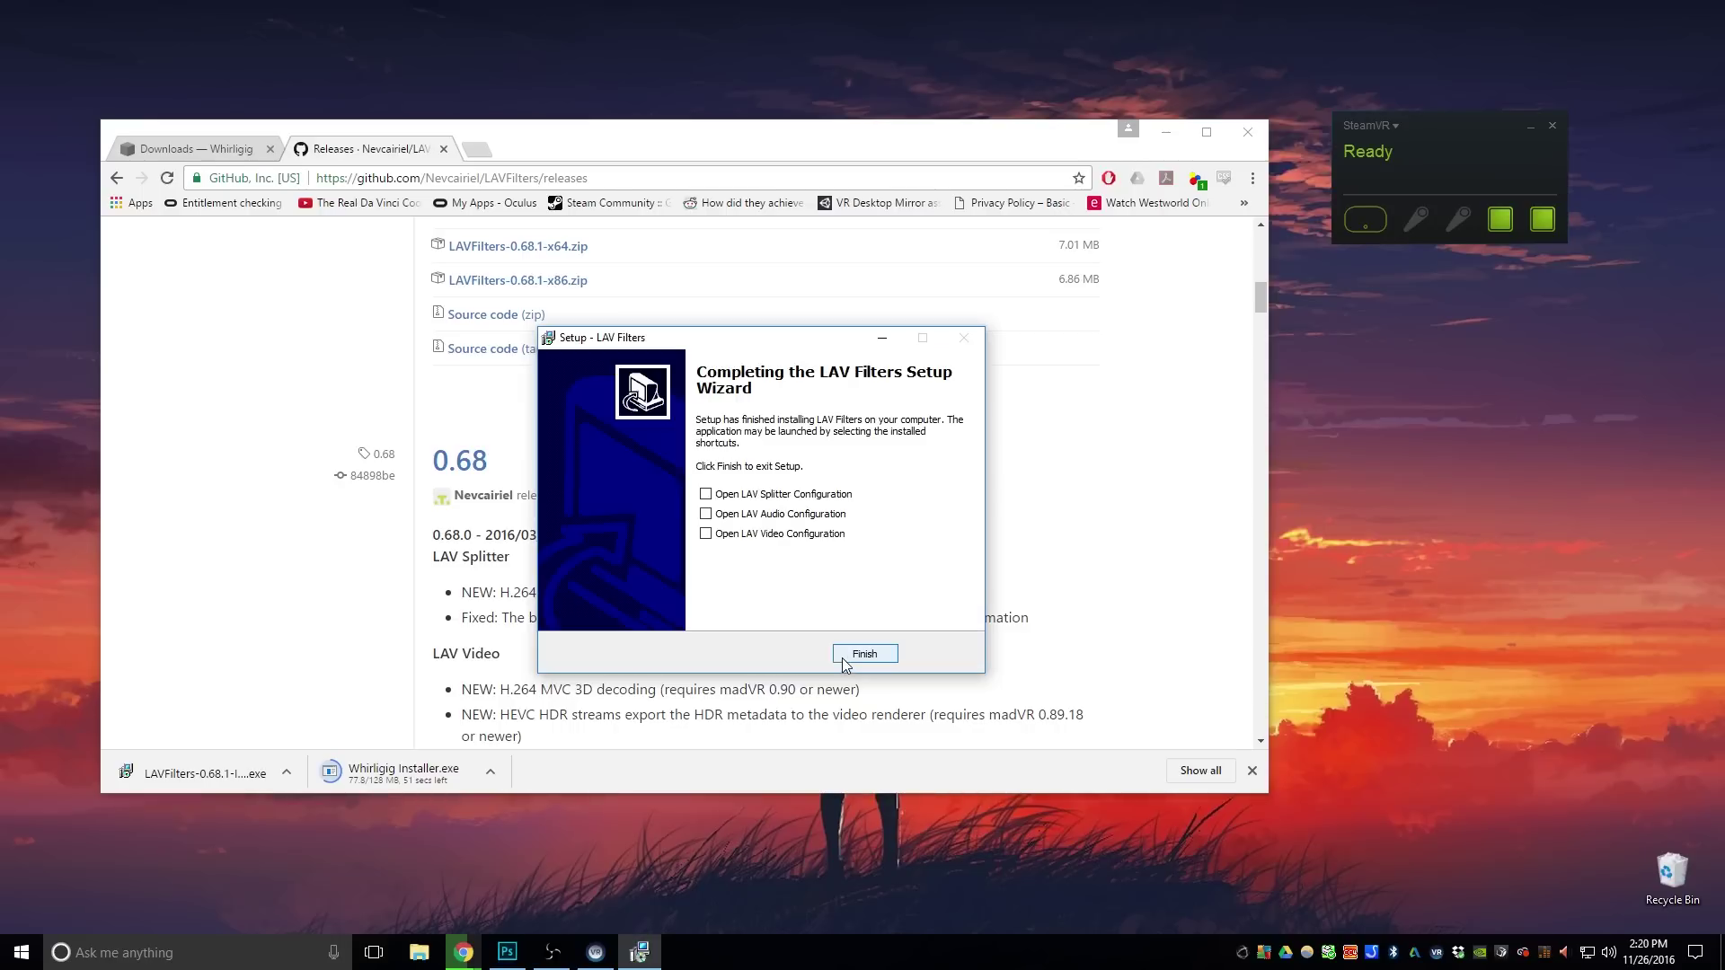
# Step: Finish setup into LAV Video configuration, set Hardware Decoder to NVIDIA CUVID, and confirm with OK
pyautogui.click(706, 535)
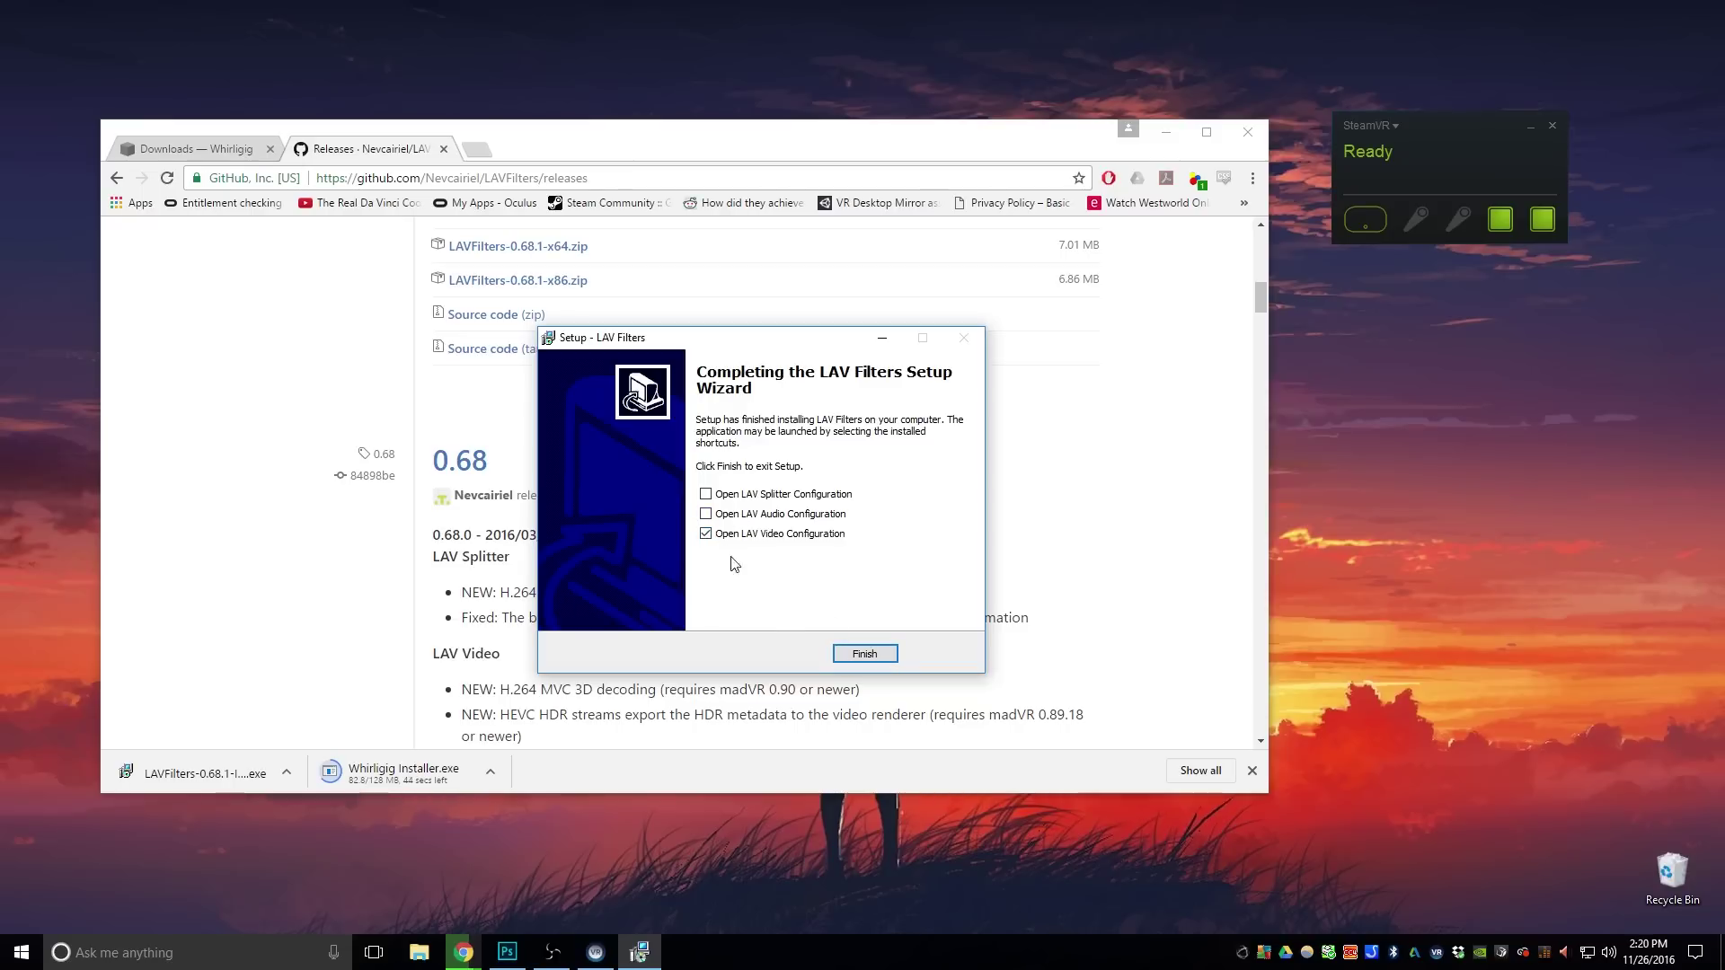
pyautogui.click(858, 656)
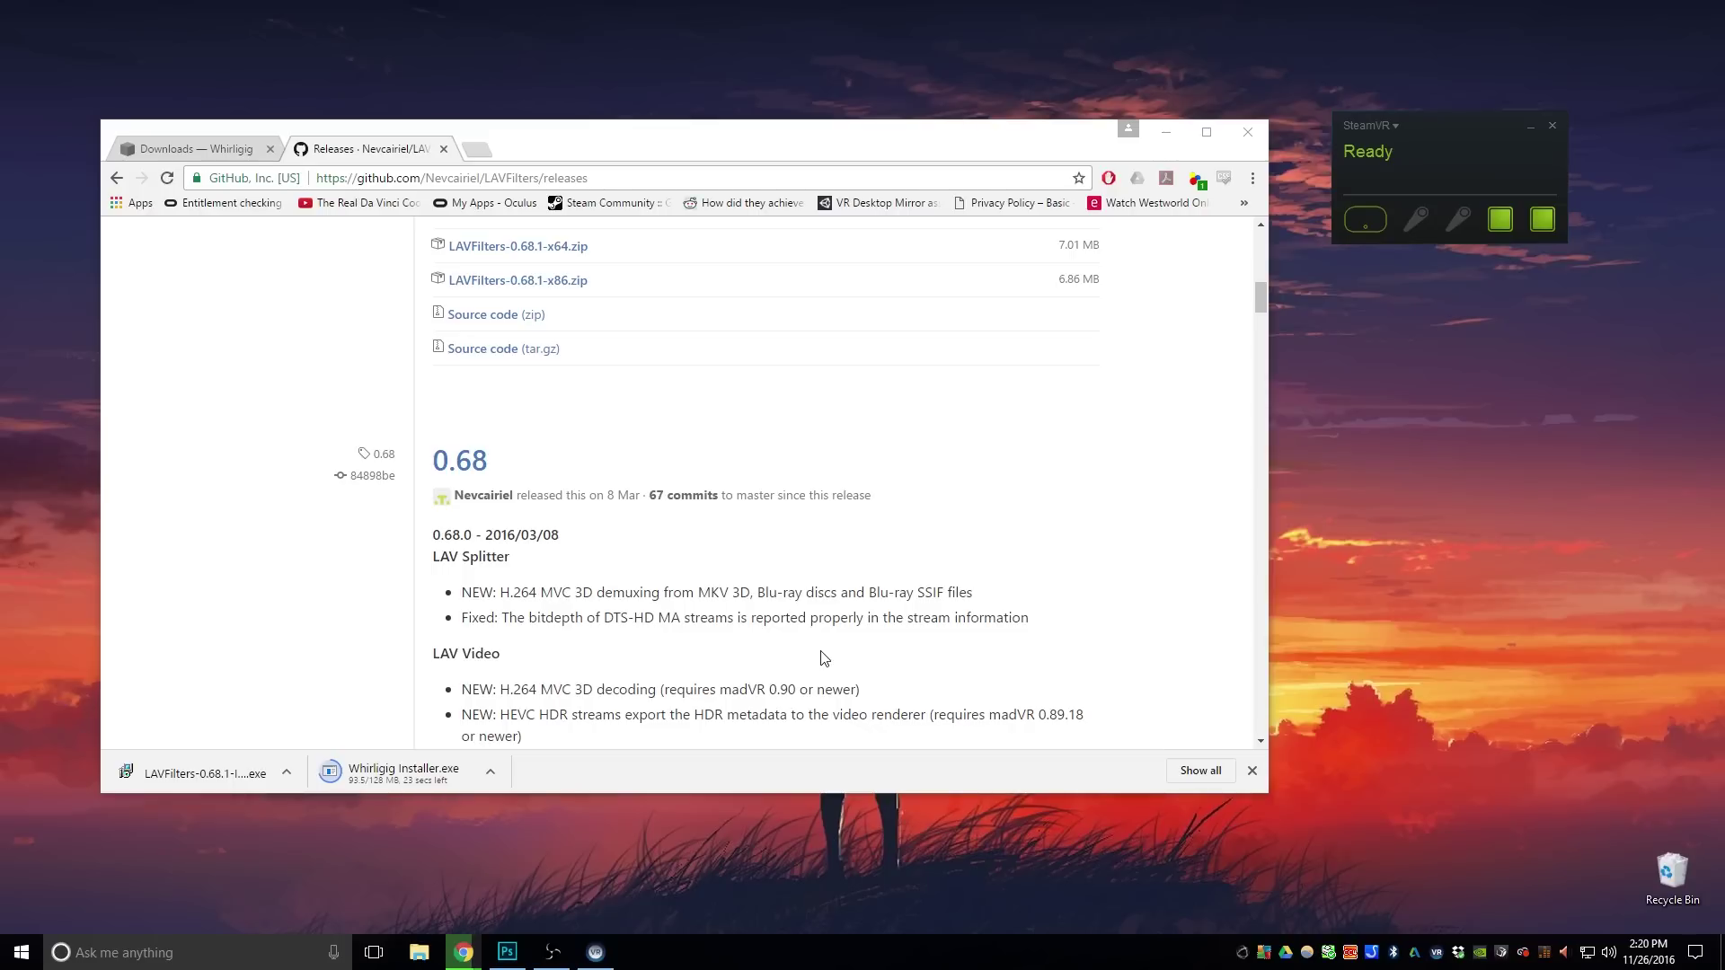
pyautogui.click(493, 297)
pyautogui.click(474, 306)
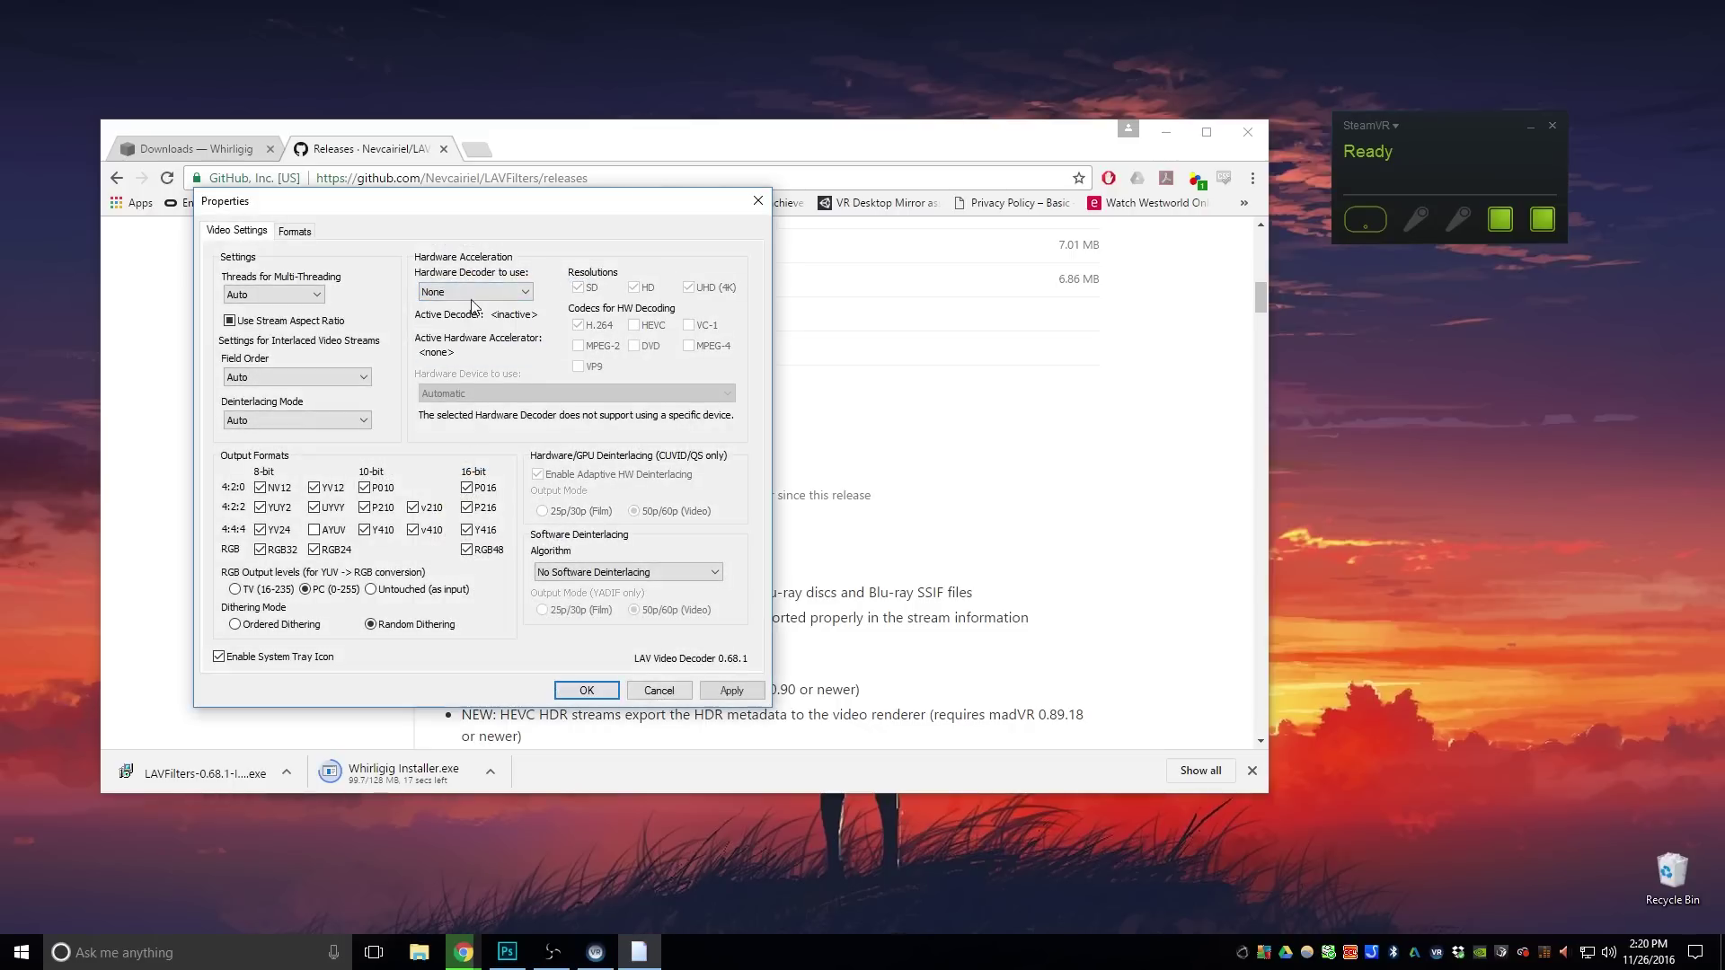
pyautogui.click(433, 296)
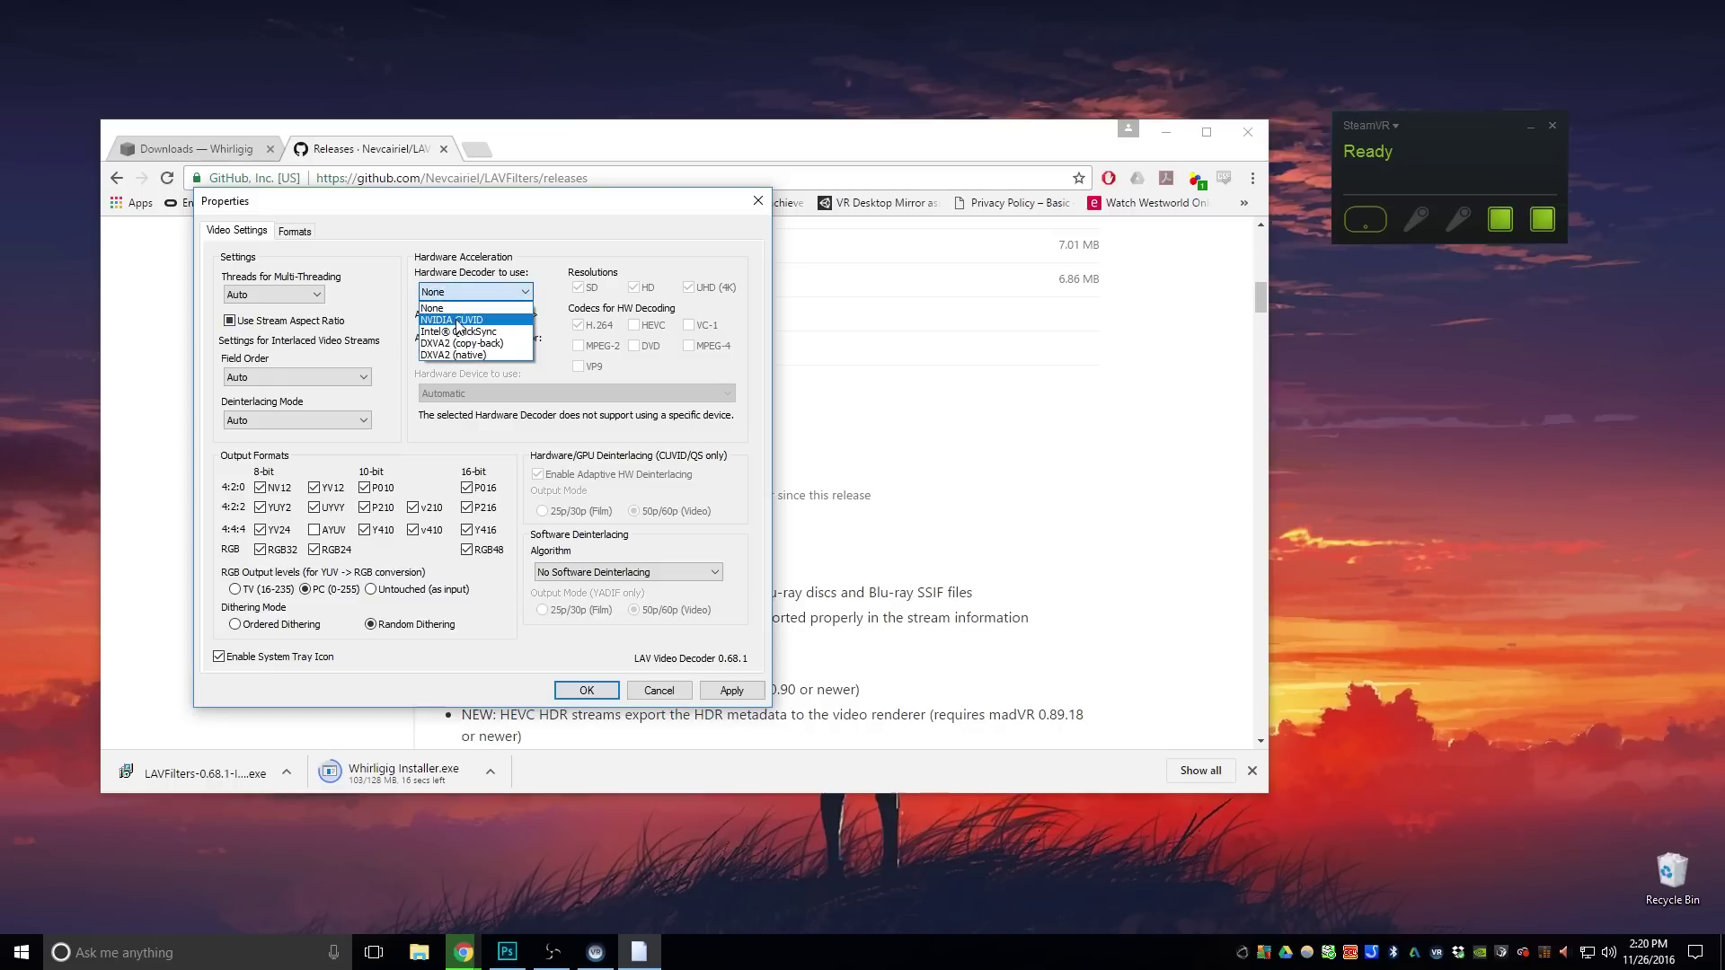
pyautogui.click(459, 321)
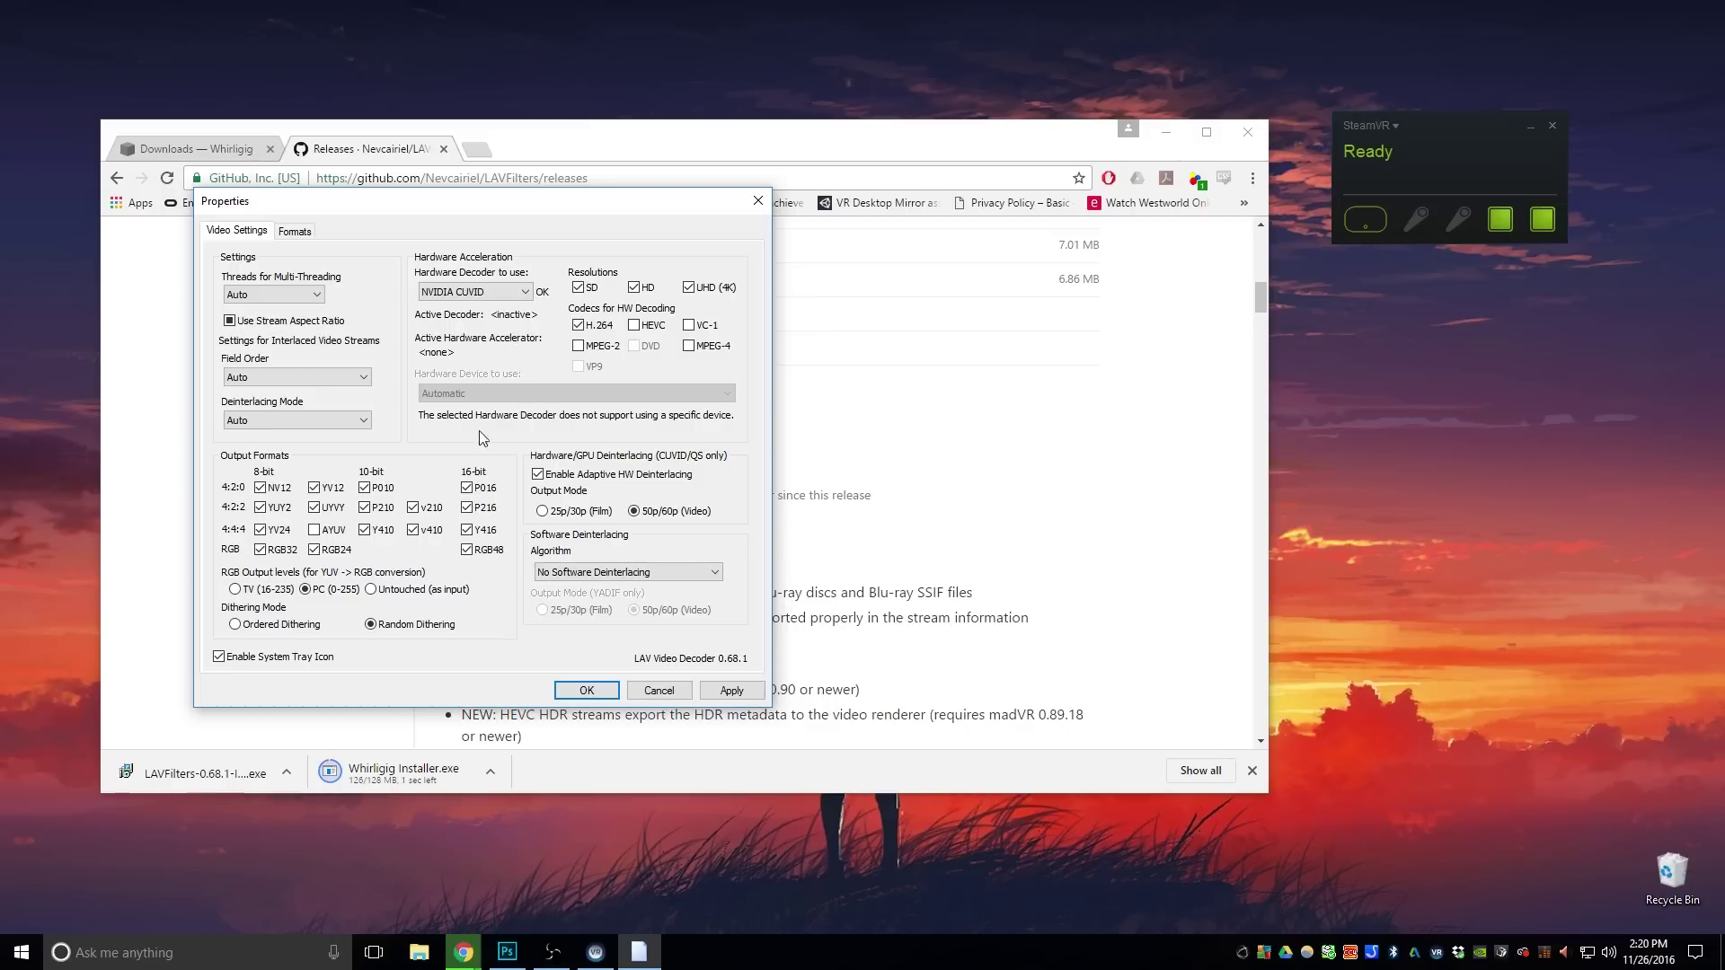
pyautogui.click(586, 691)
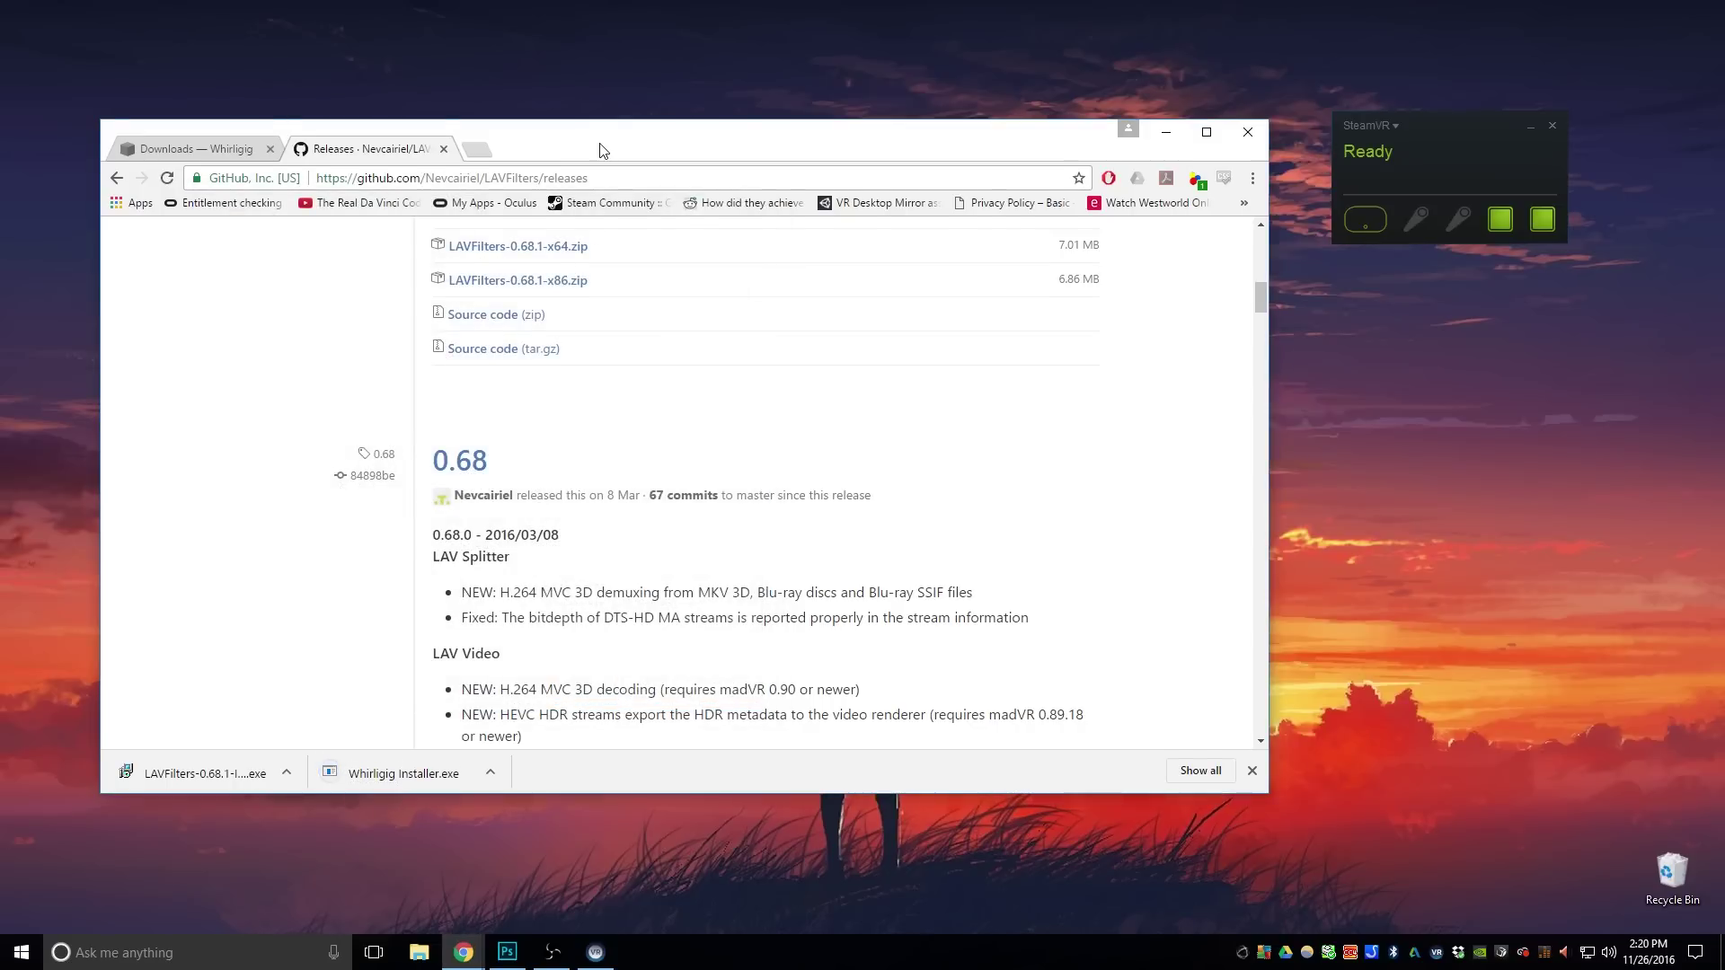
# Step: Launch Whirligig Installer.exe from Chrome's download bar, then close the releases and downloads tabs
pyautogui.moveTo(602, 149); pyautogui.dragTo(617, 225)
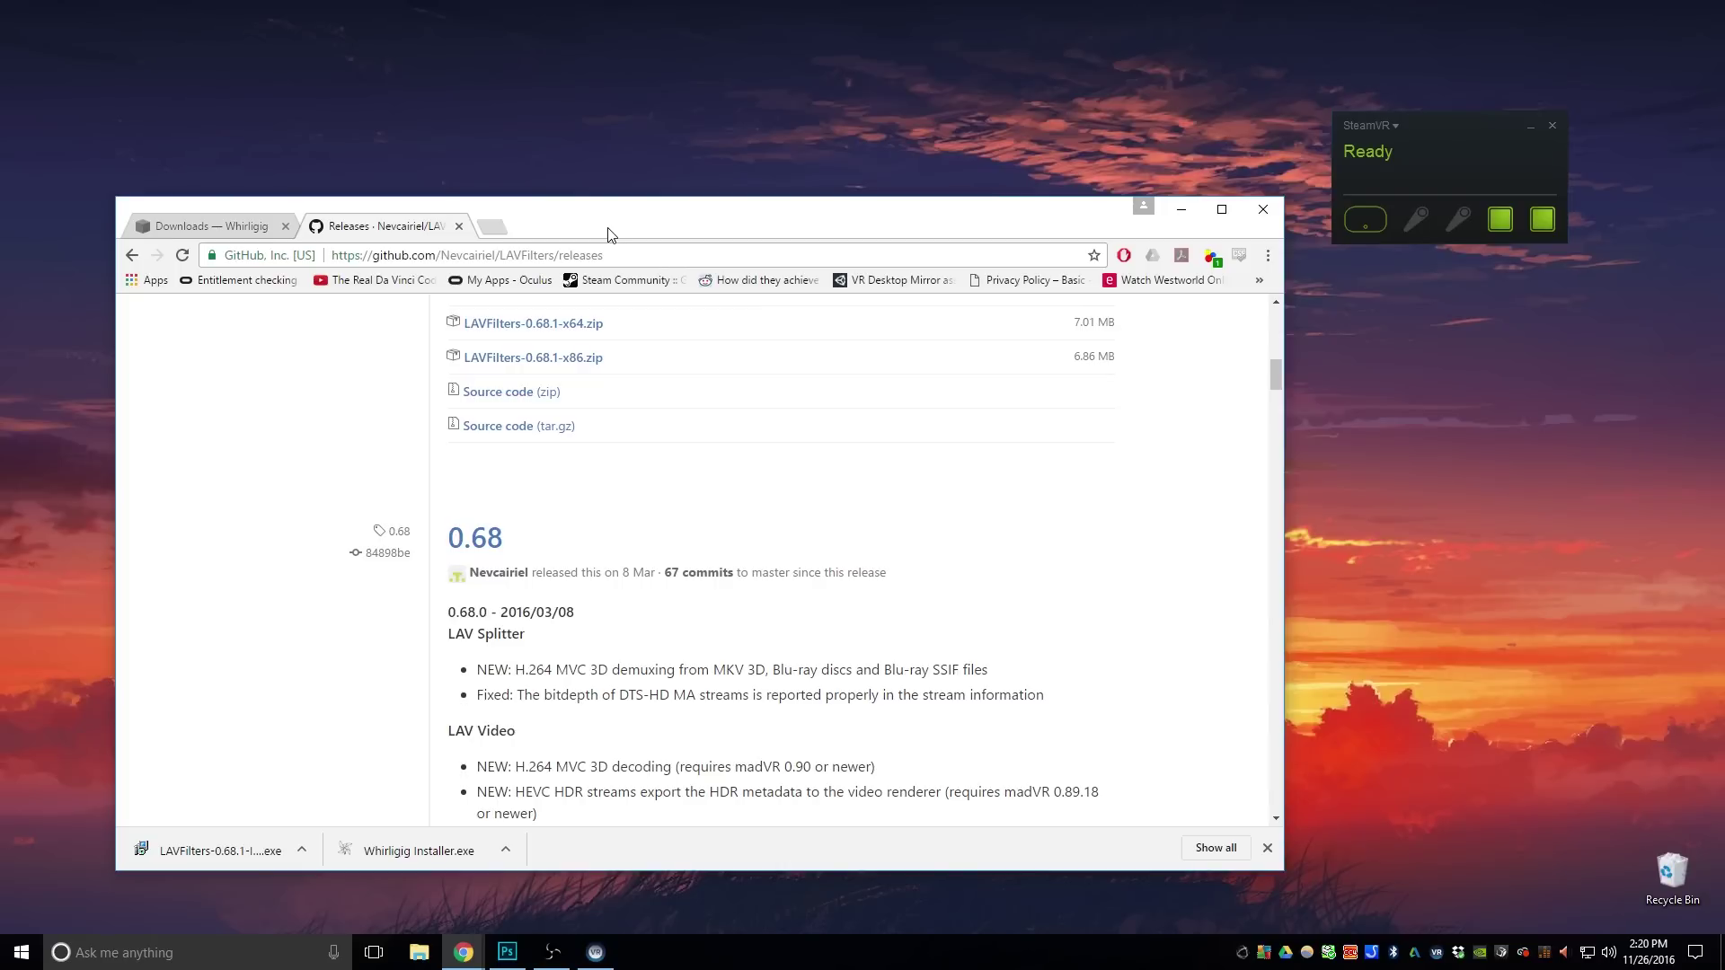
pyautogui.moveTo(608, 234); pyautogui.dragTo(597, 163)
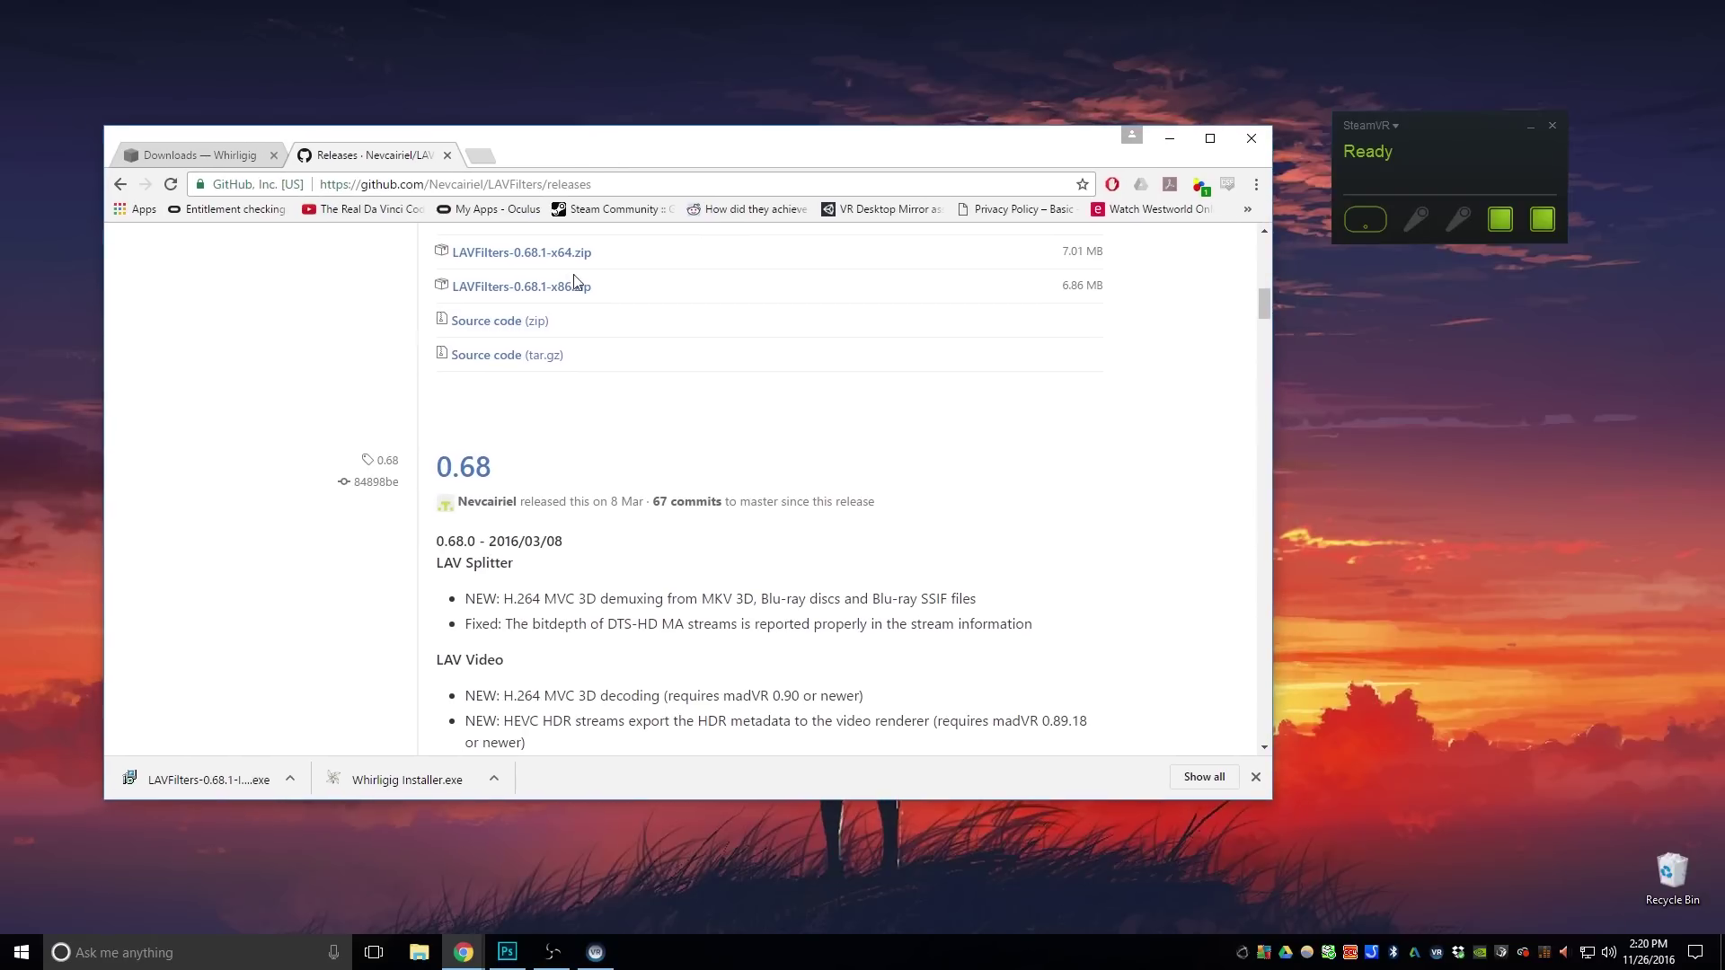
pyautogui.click(386, 783)
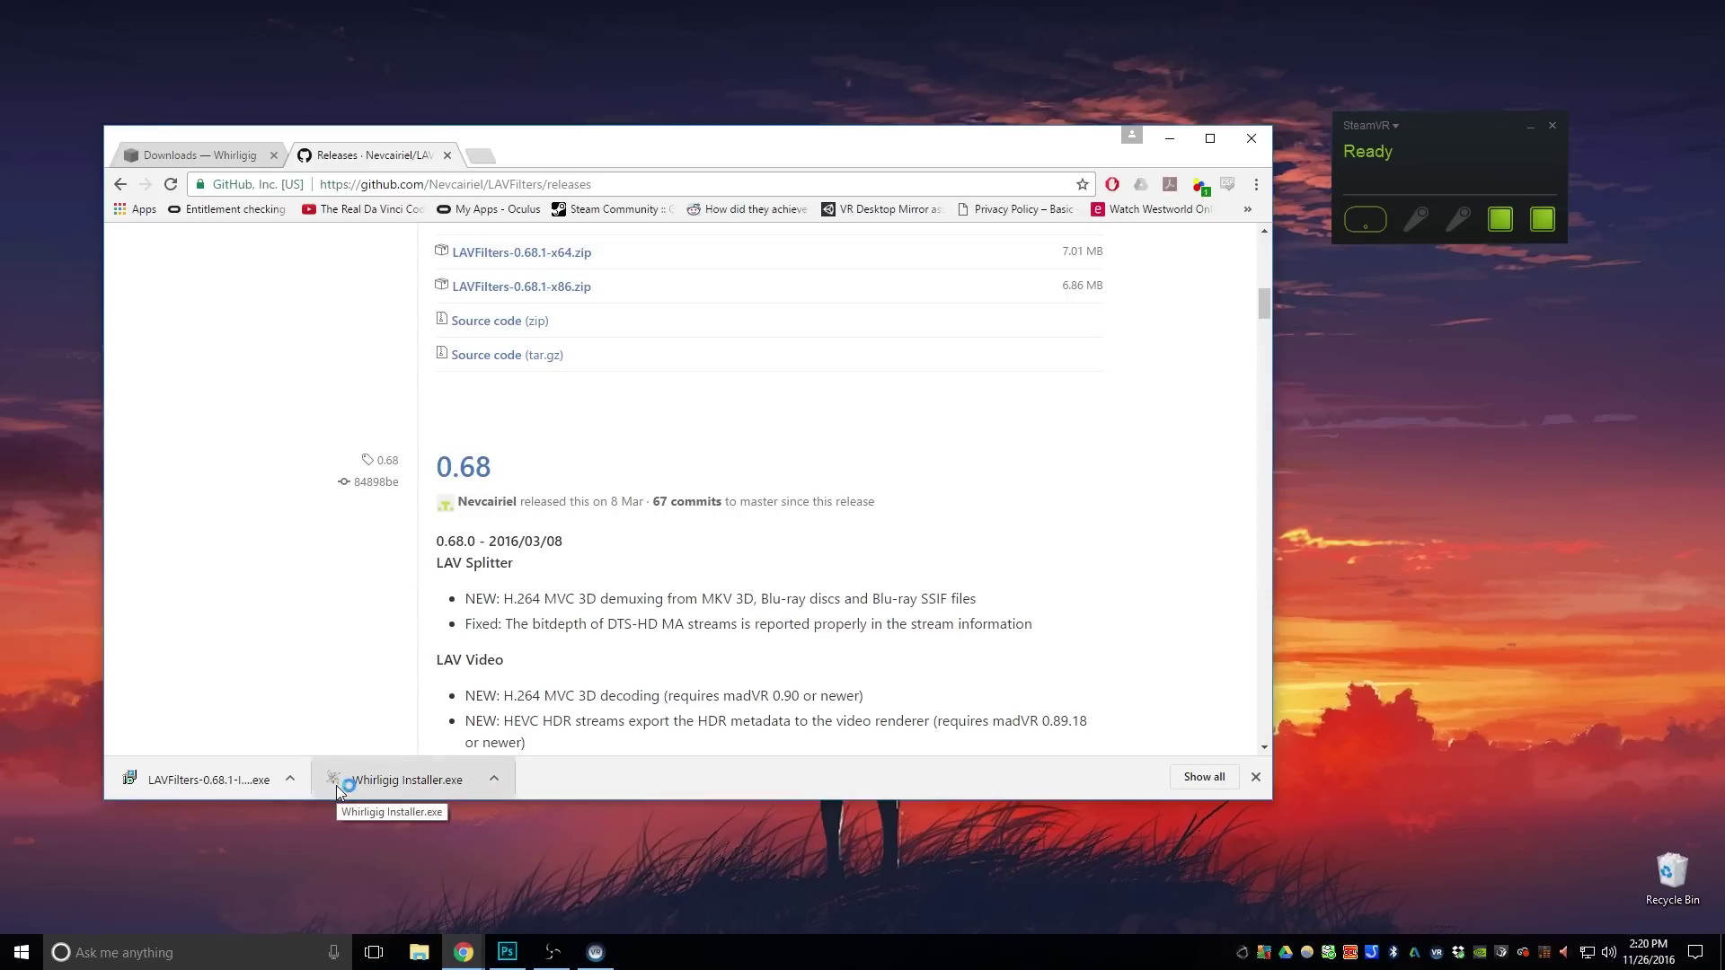
pyautogui.click(448, 156)
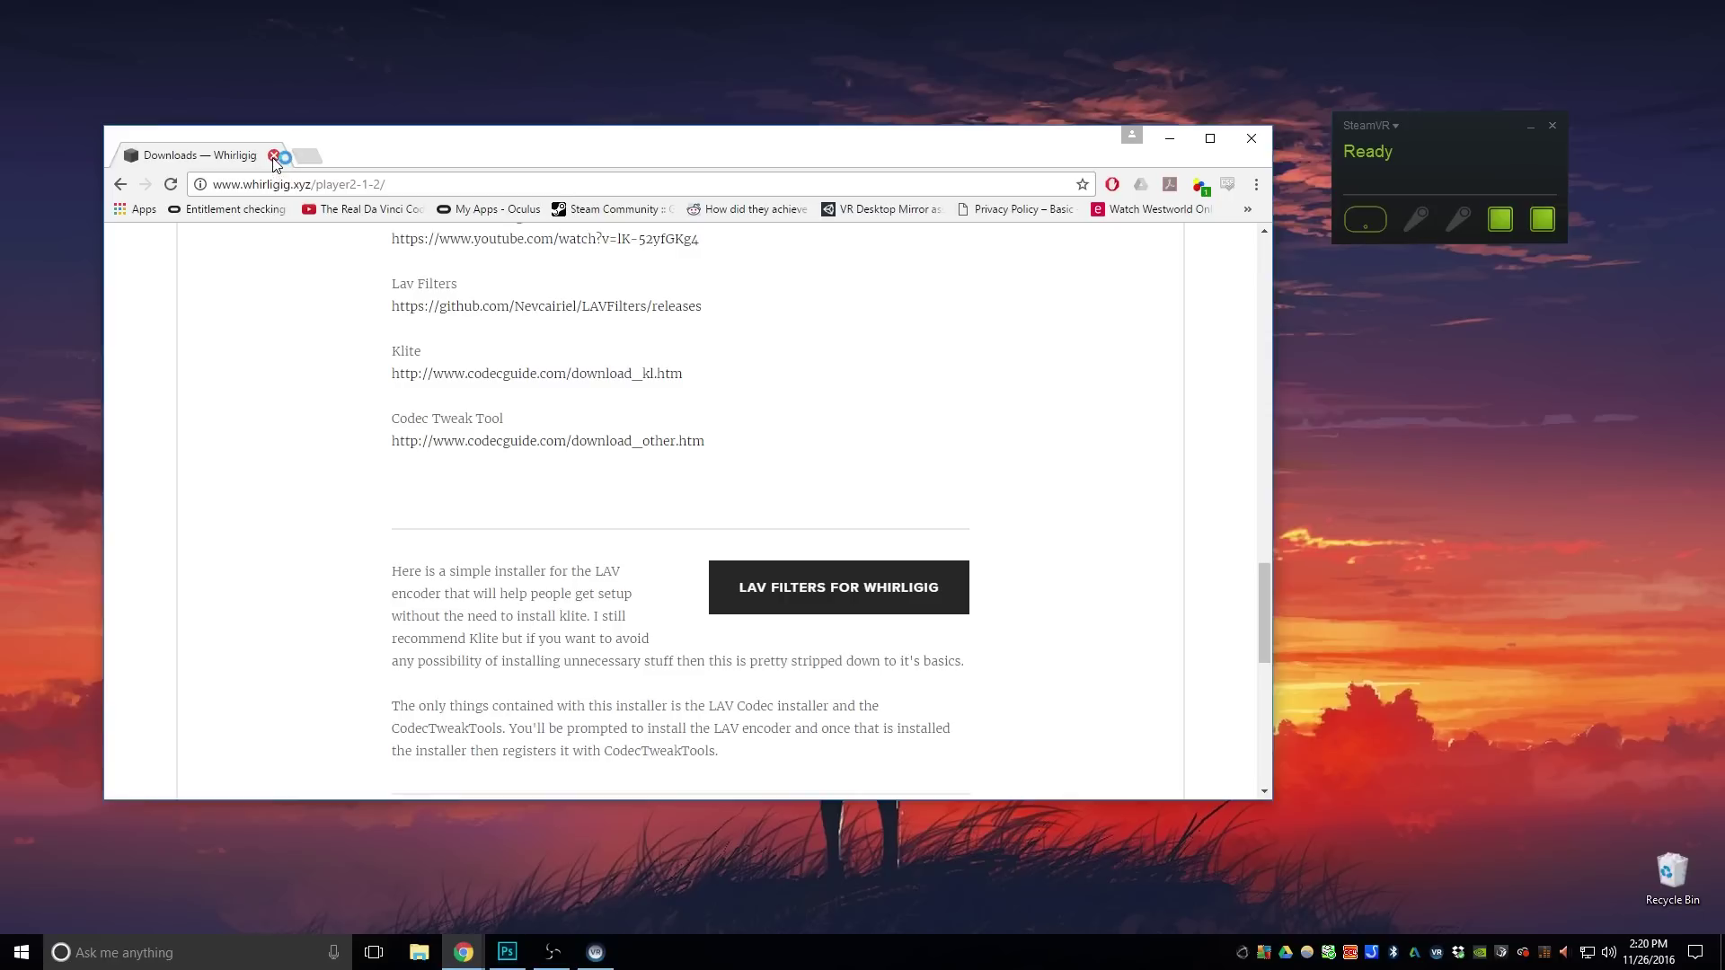
pyautogui.click(274, 155)
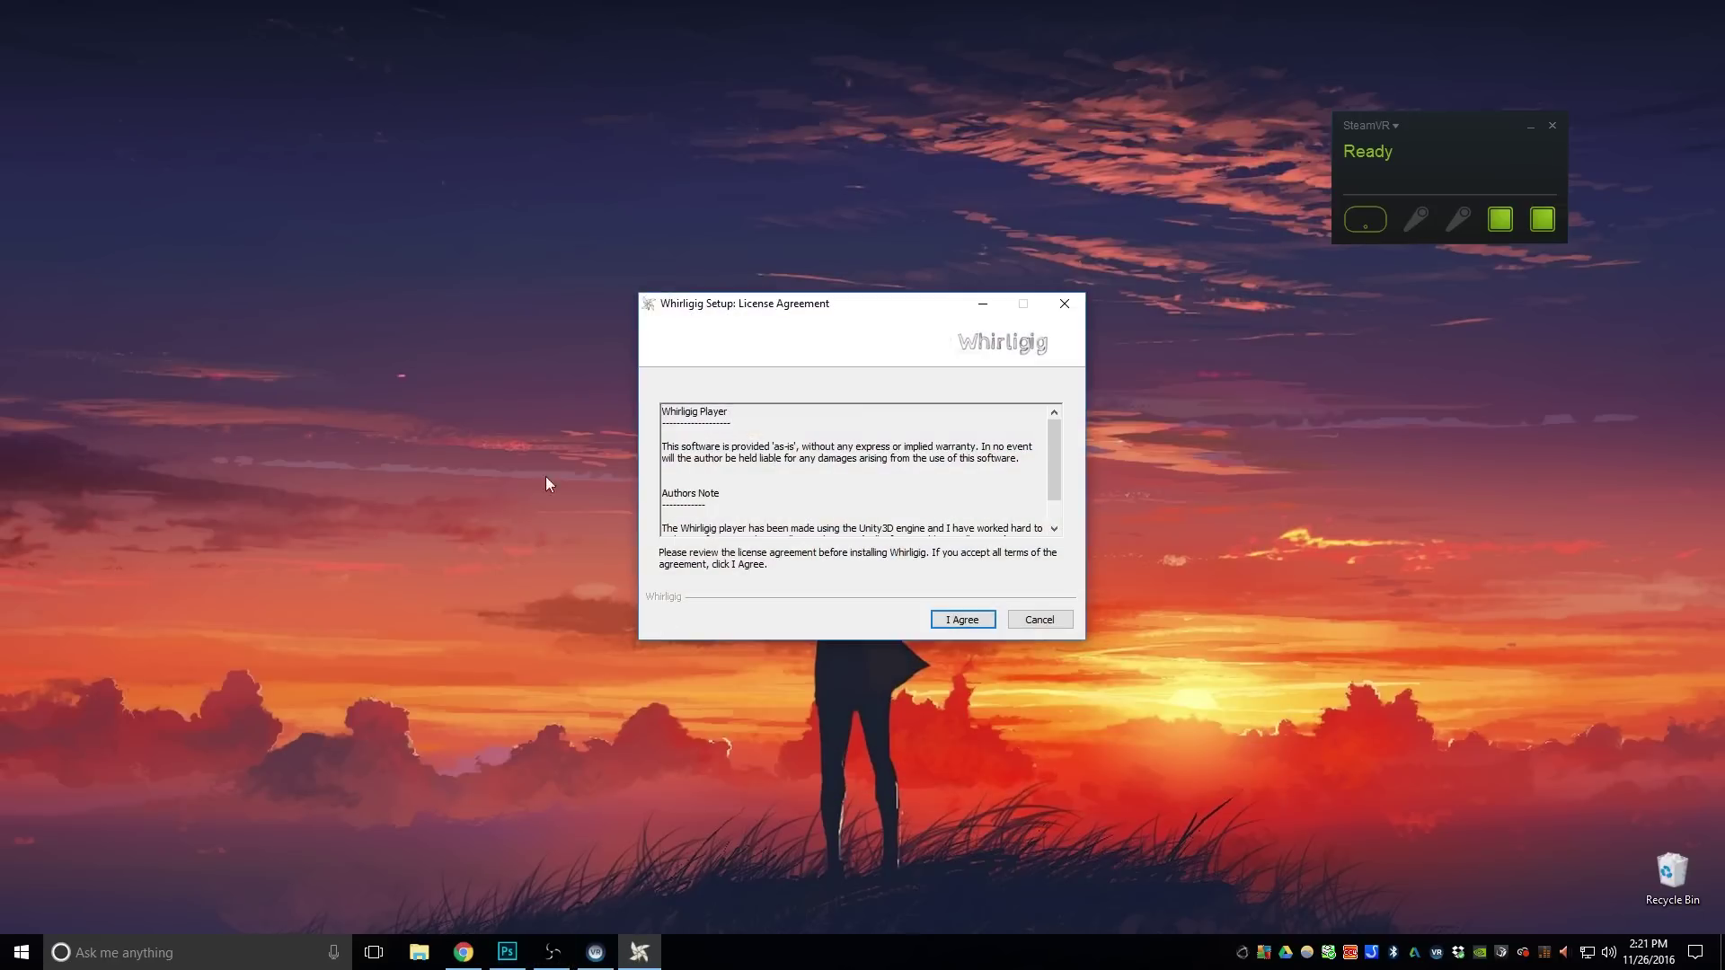
# Step: Accept the Whirligig licence, pass the welcome page, and install with Desktop Shortcut kept ticked
pyautogui.moveTo(858, 316); pyautogui.dragTo(862, 373)
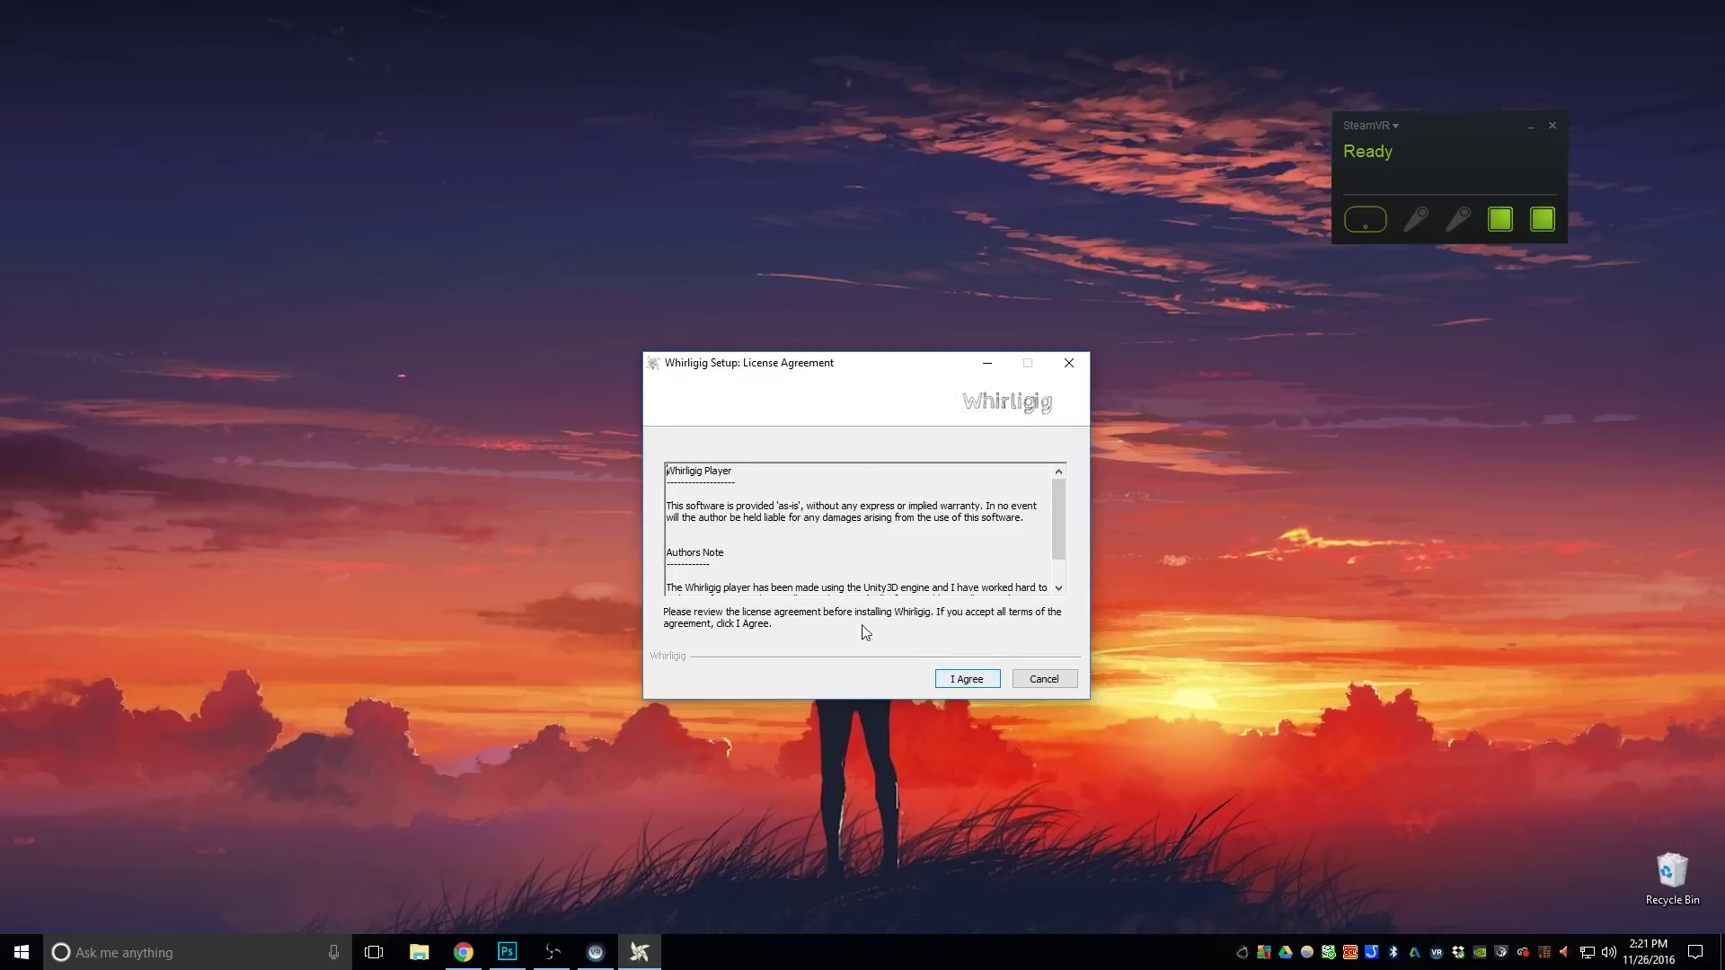
pyautogui.scroll(-1, 1062, 488)
pyautogui.scroll(1, 1065, 553)
pyautogui.click(961, 681)
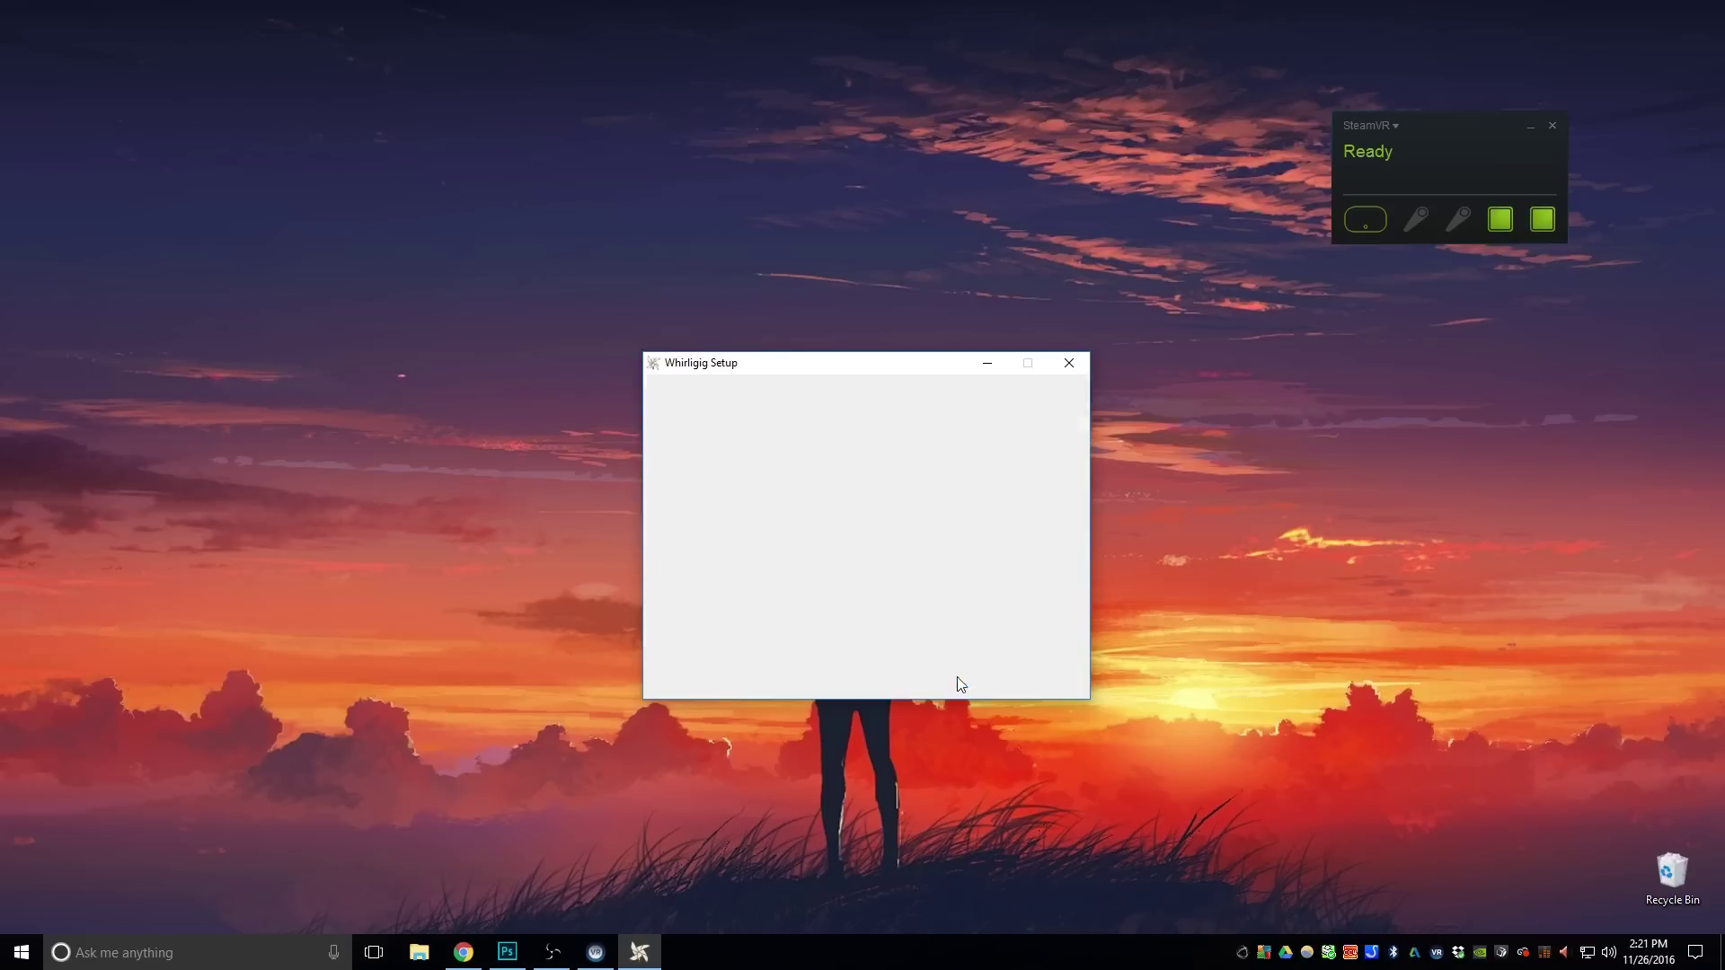
pyautogui.click(959, 681)
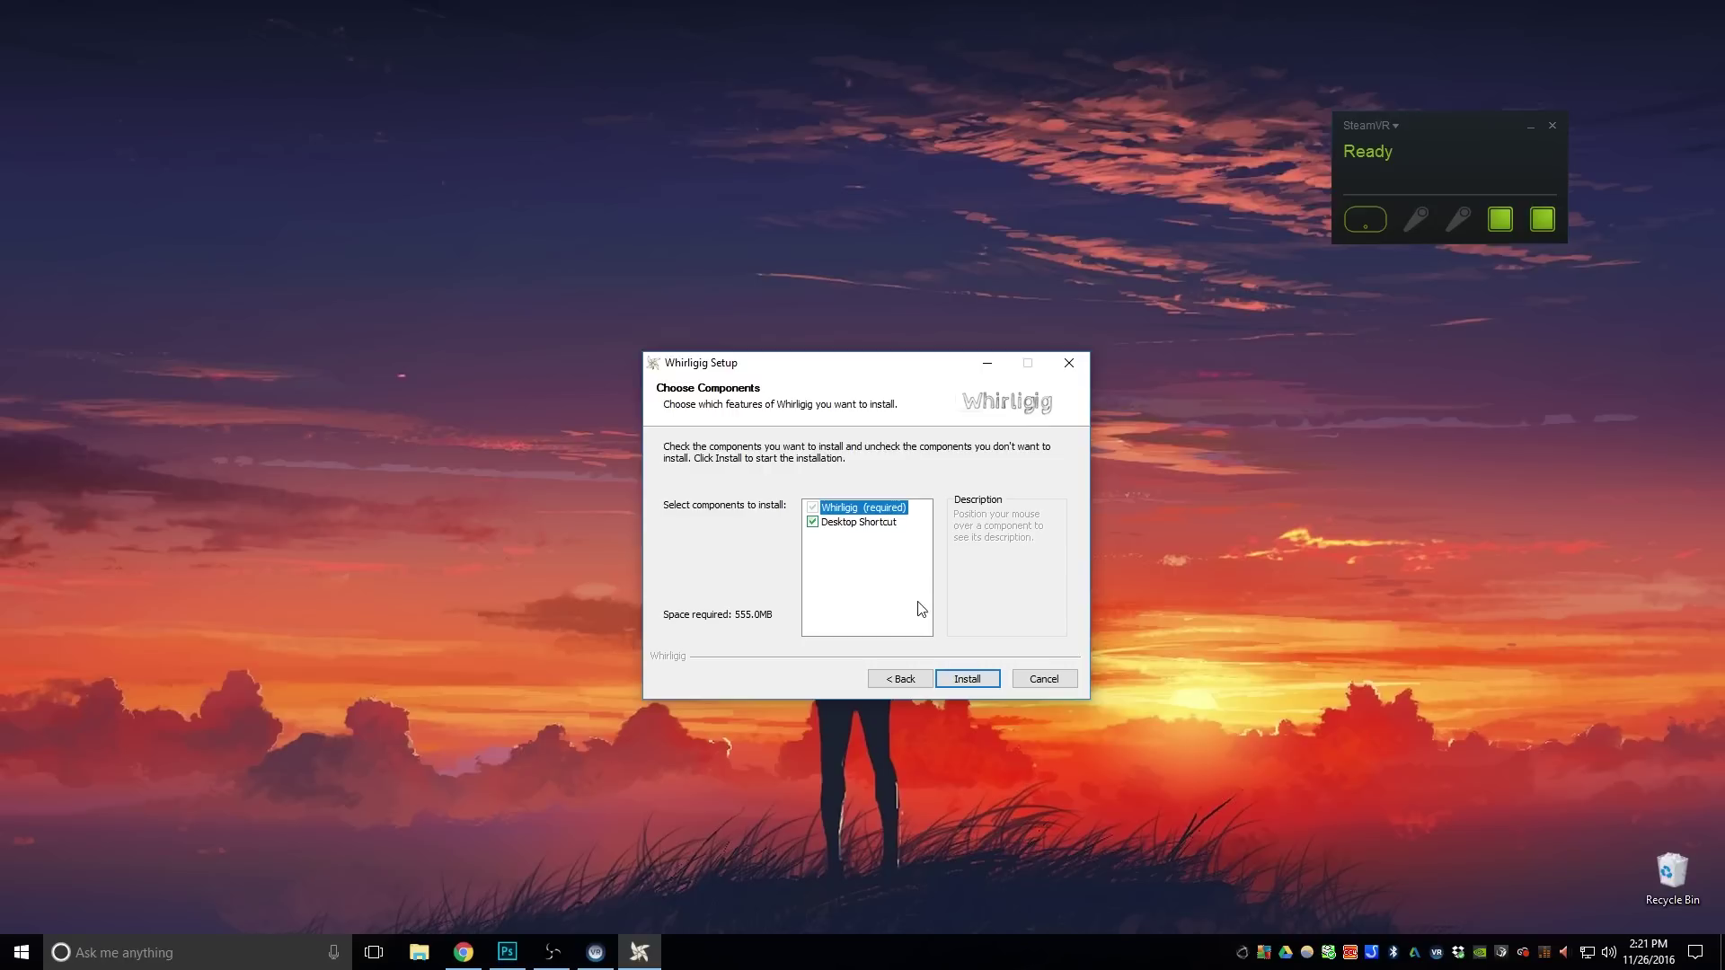
pyautogui.click(963, 679)
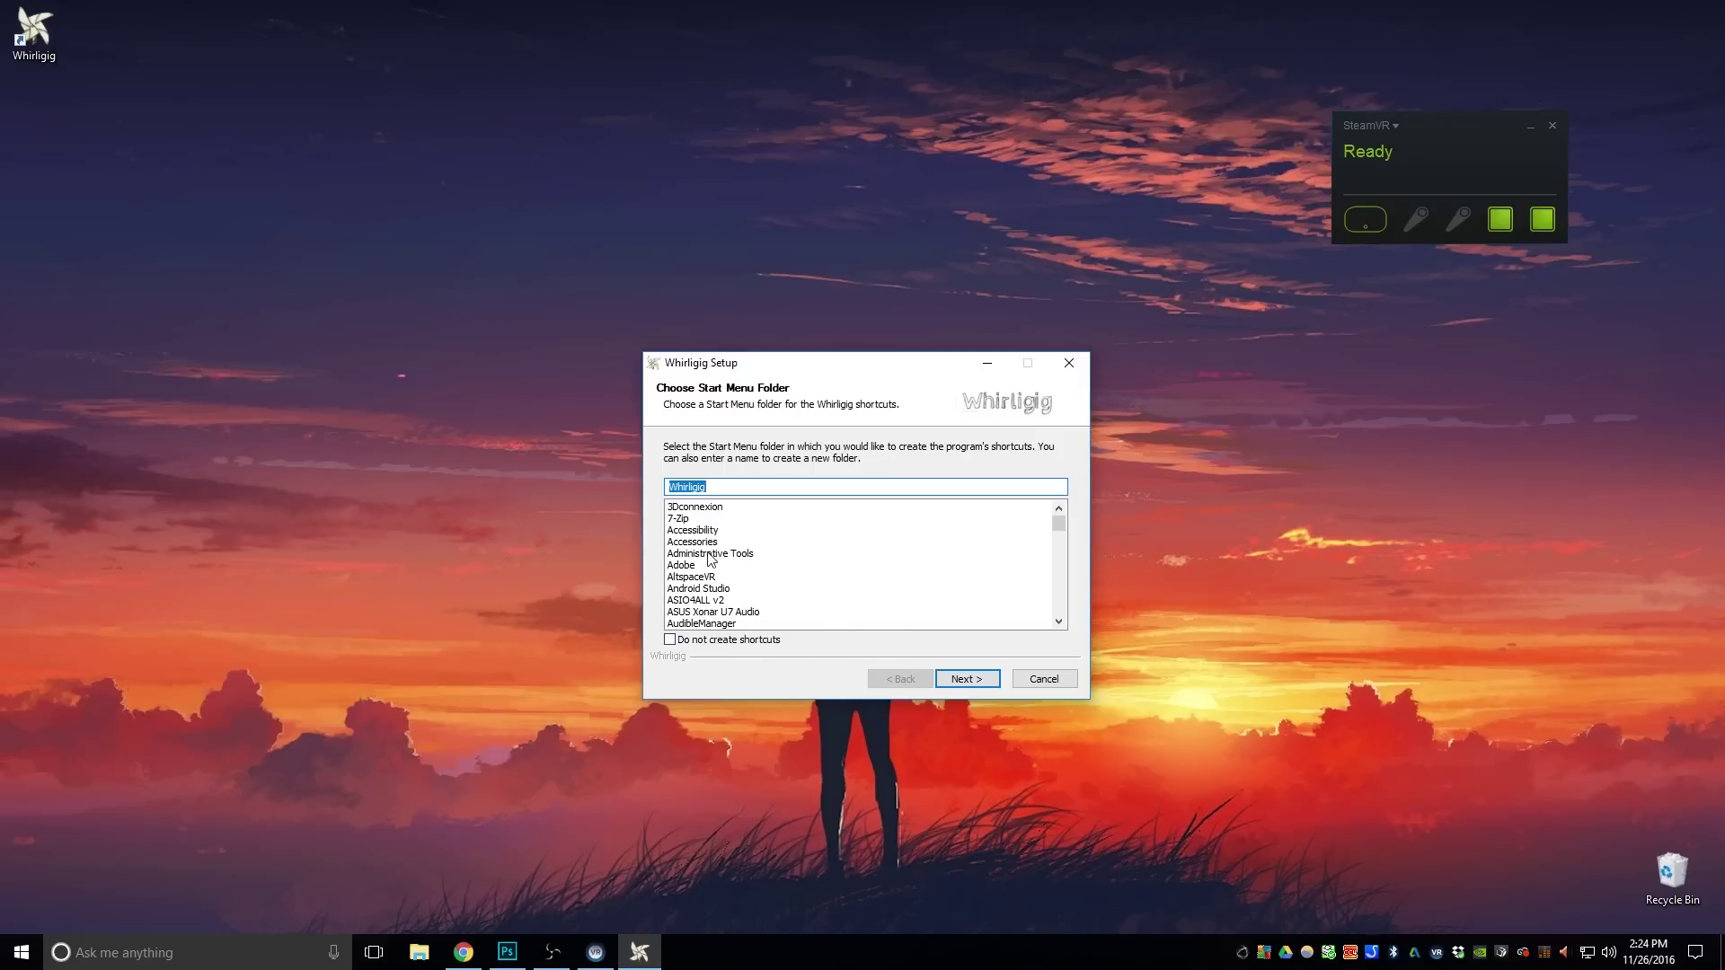
# Step: Keep 'Whirligig' as the Start Menu folder and continue to the completion page
pyautogui.click(960, 680)
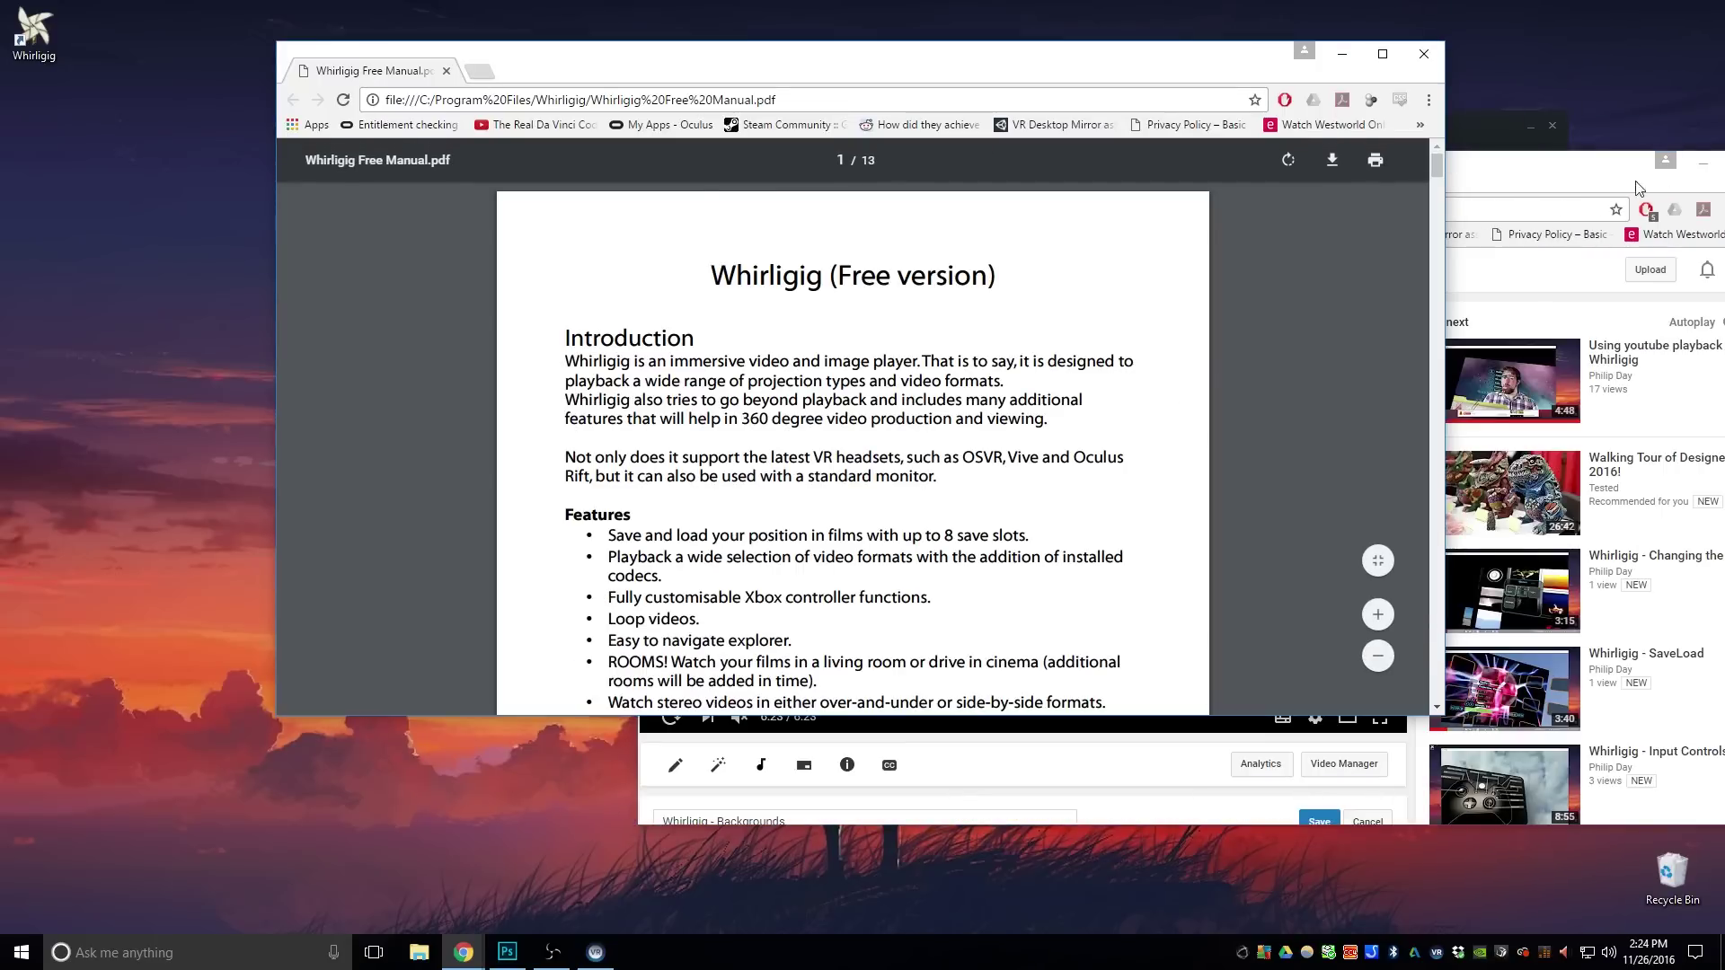
# Step: Maximise the Whirligig Free Manual PDF window and scroll through its pages
pyautogui.doubleClick(726, 68)
pyautogui.scroll(-20, 507, 467)
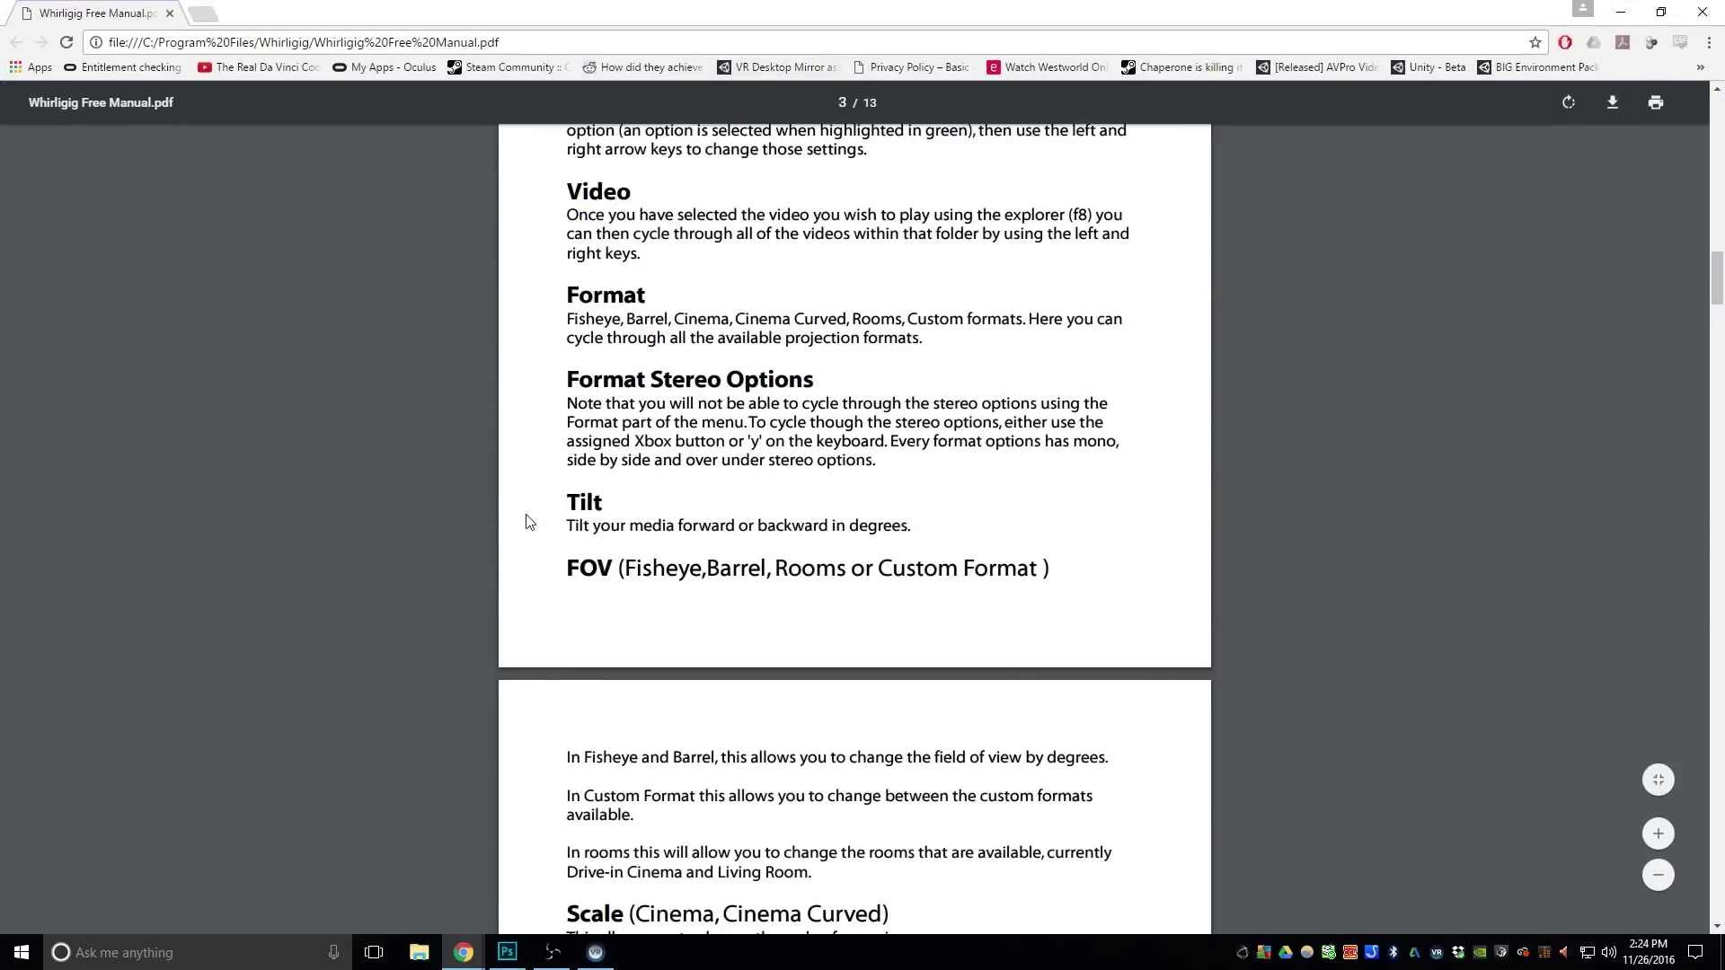
pyautogui.scroll(-8, 528, 522)
pyautogui.scroll(-3, 528, 522)
pyautogui.scroll(1, 528, 522)
pyautogui.scroll(-15, 528, 522)
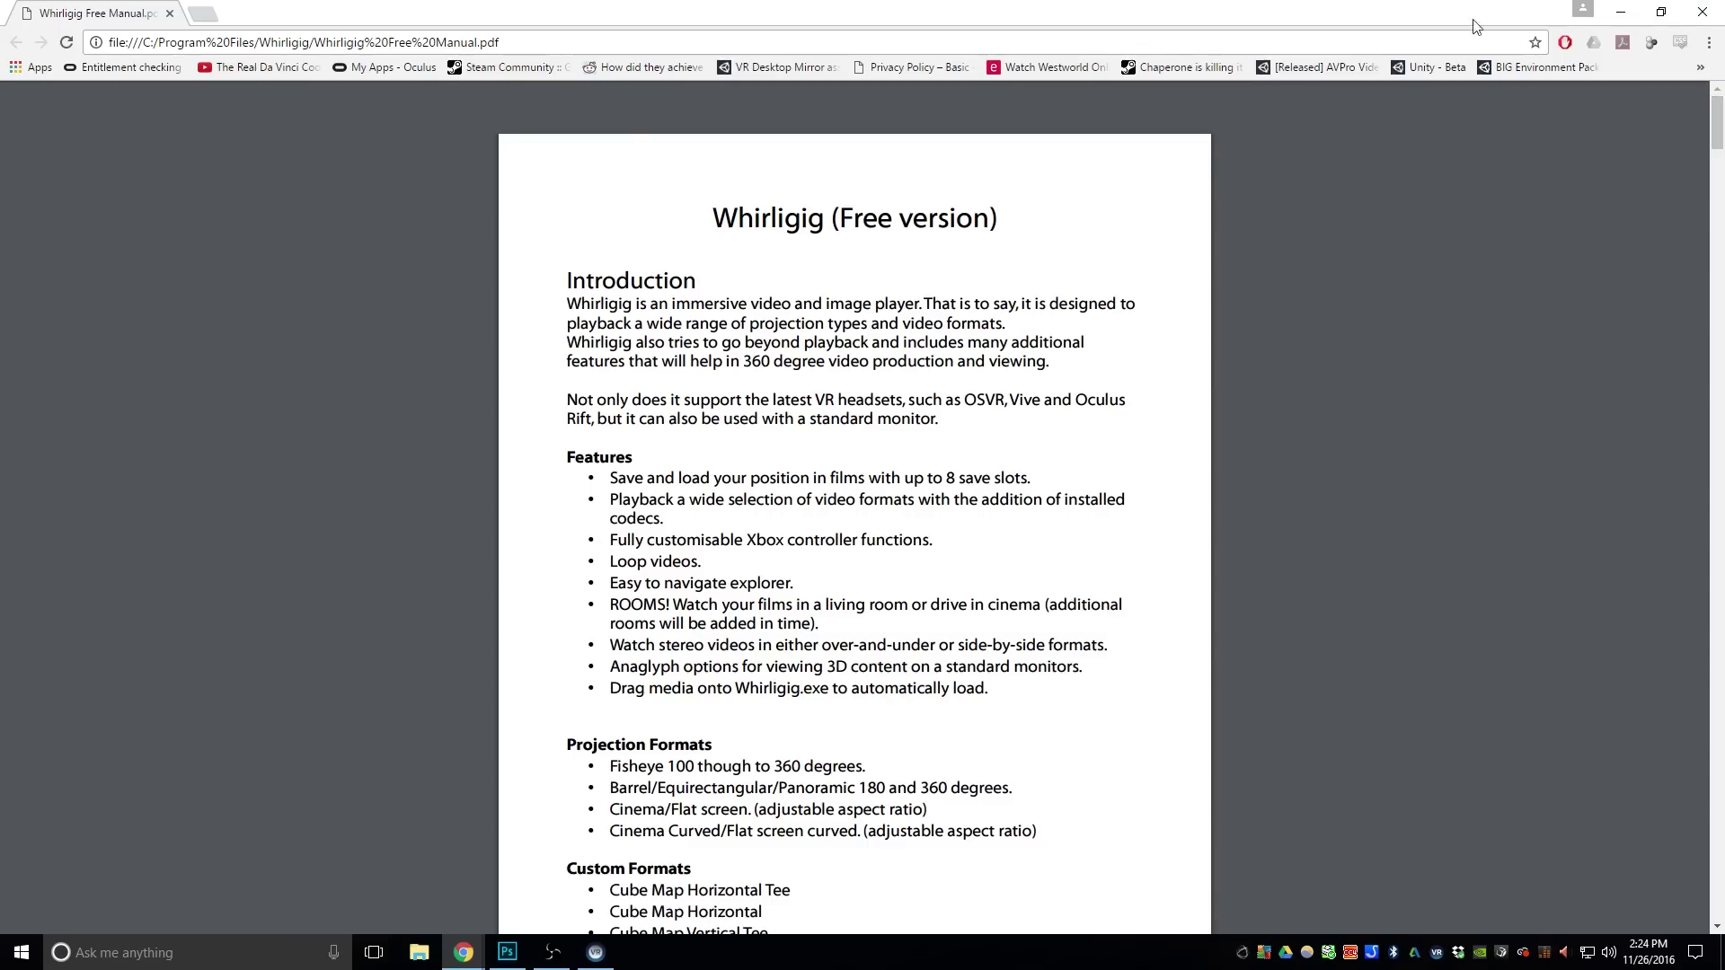
pyautogui.click(1702, 12)
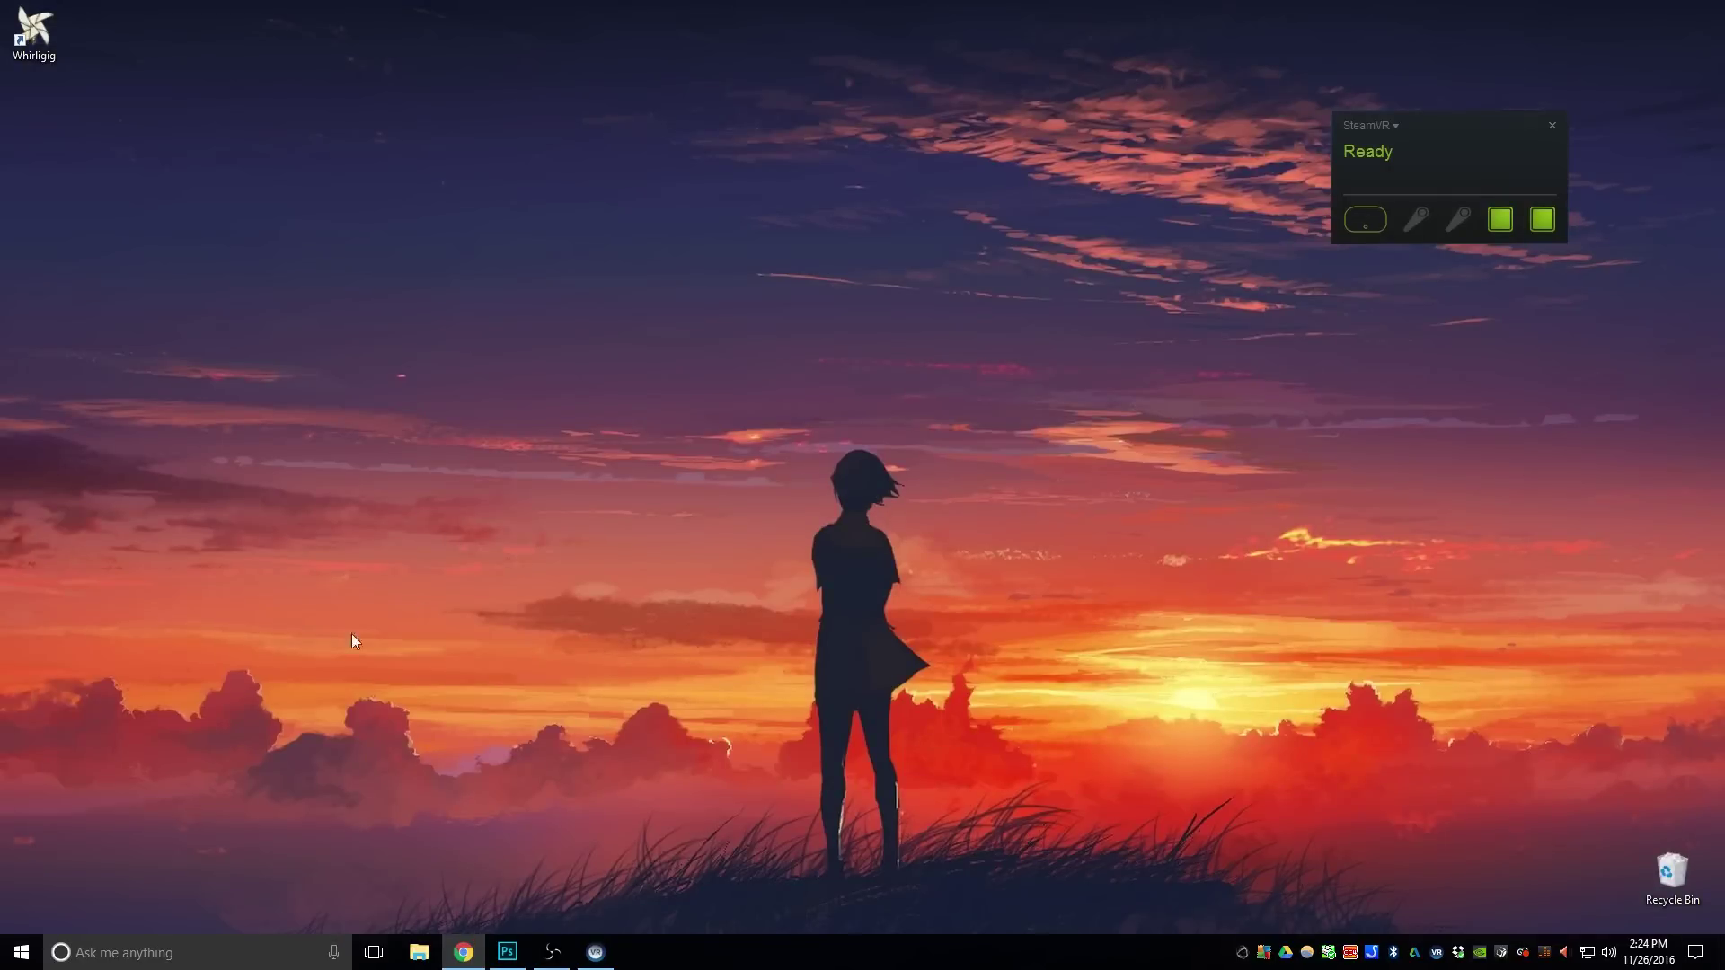
pyautogui.rightClick(36, 39)
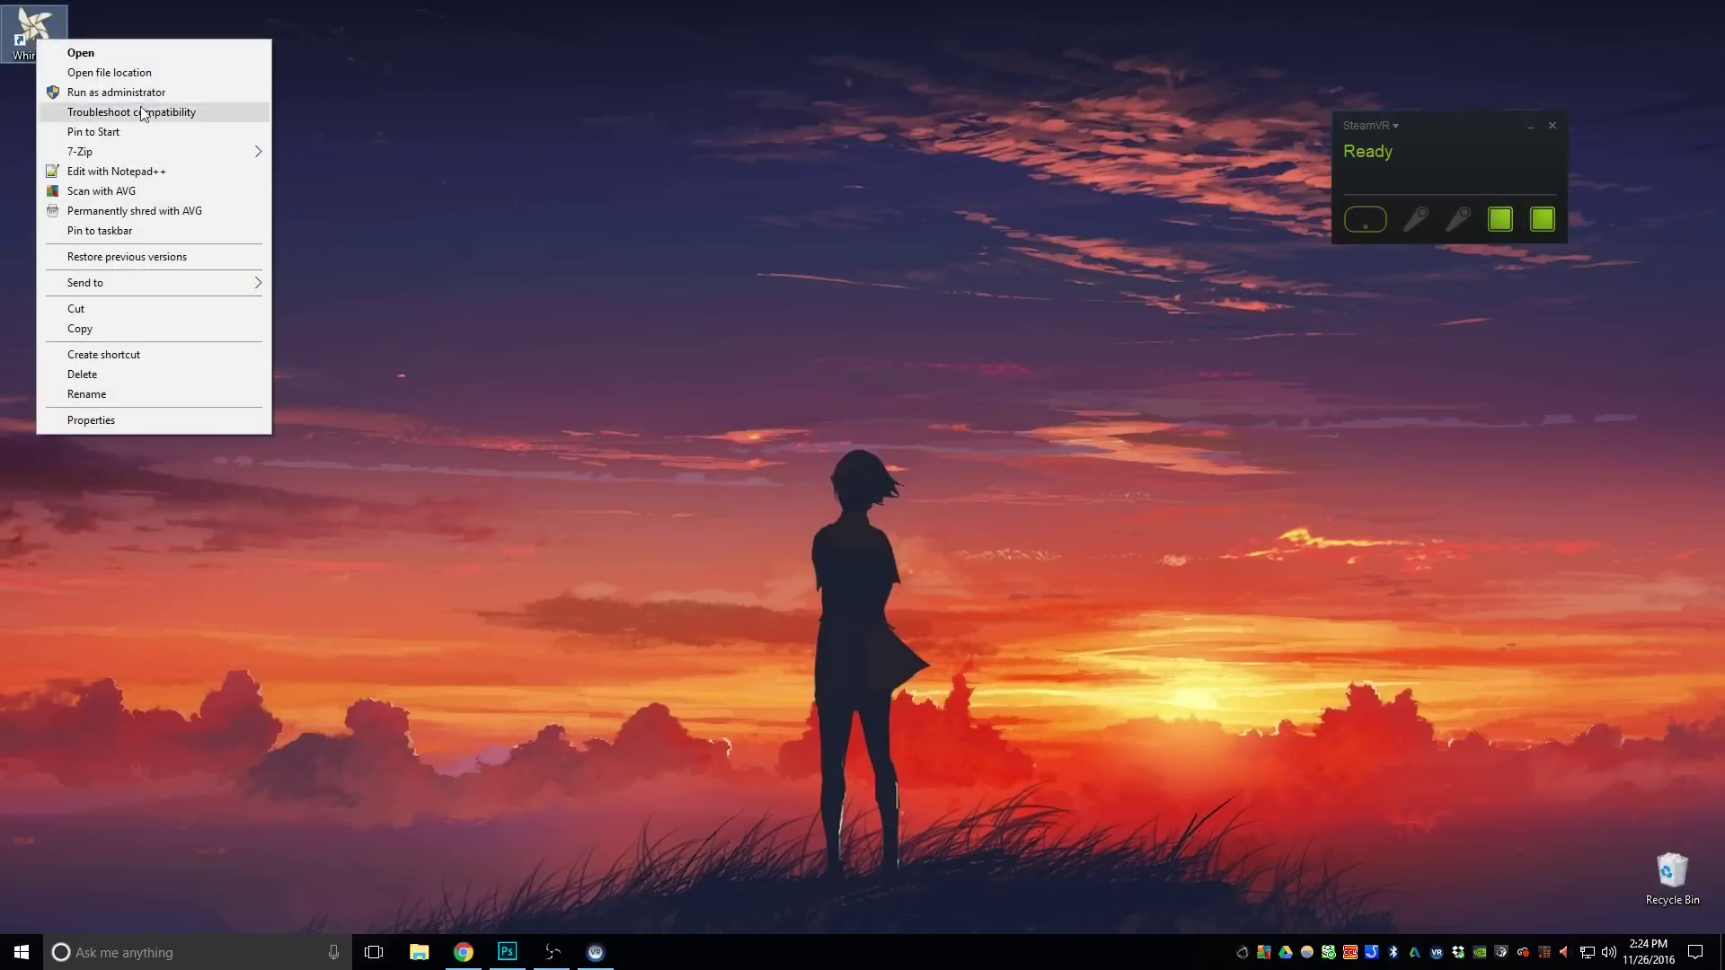
pyautogui.click(127, 74)
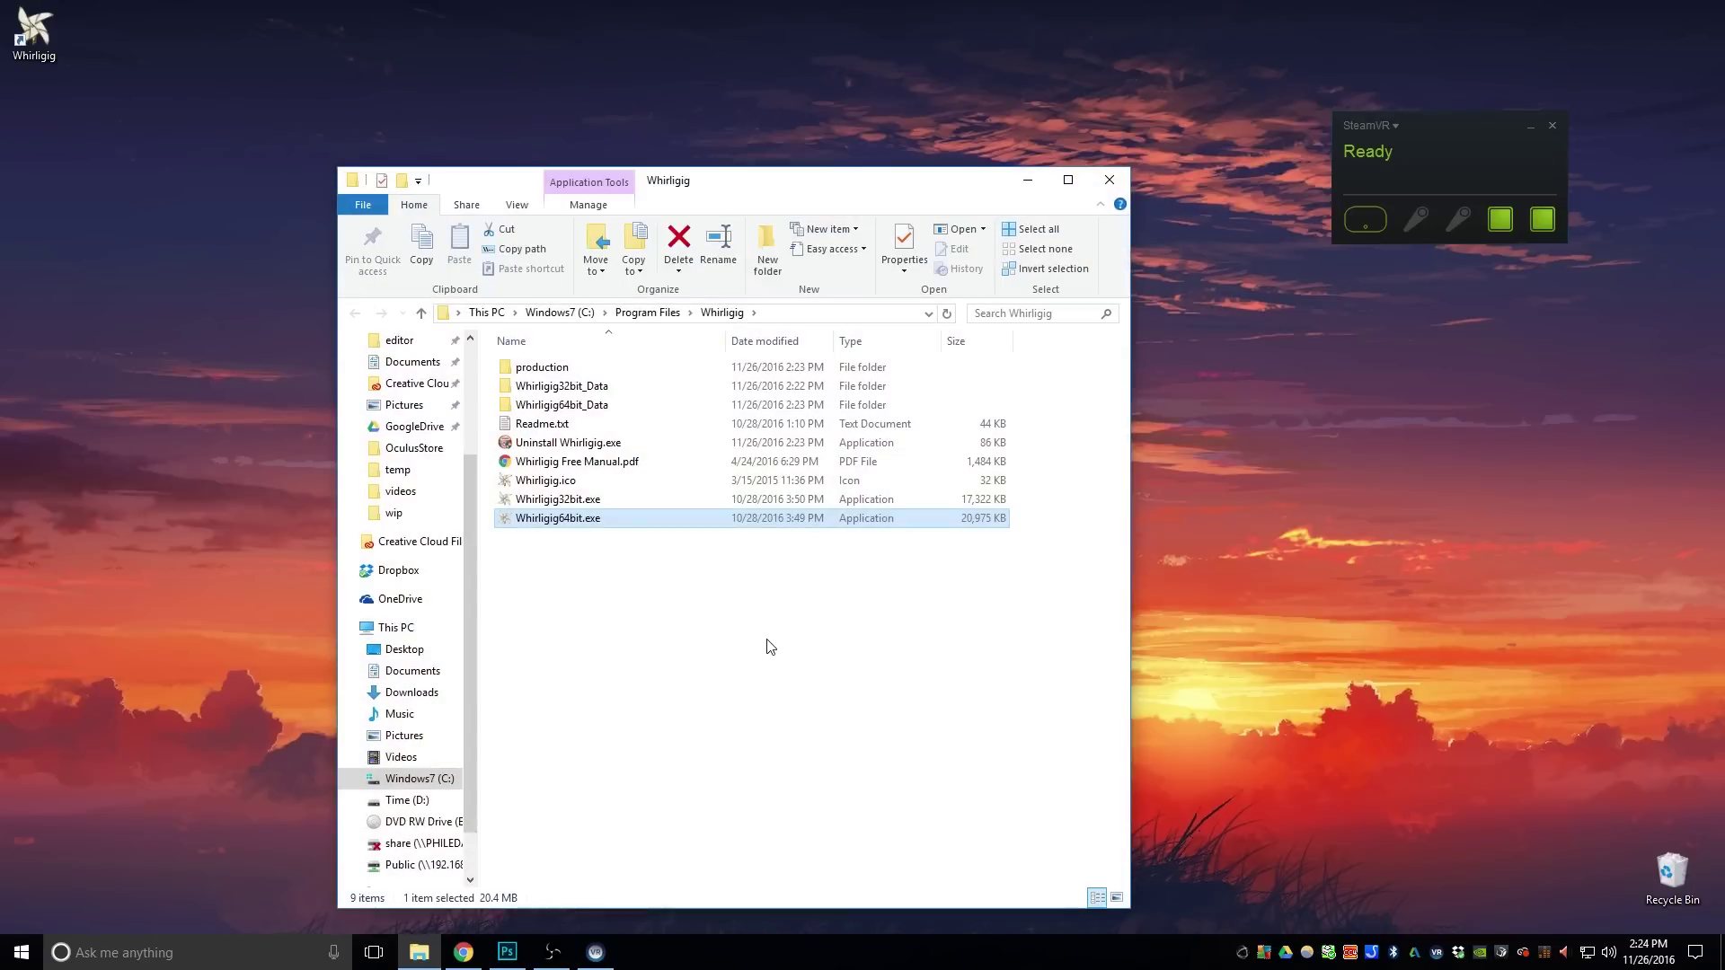
pyautogui.click(770, 646)
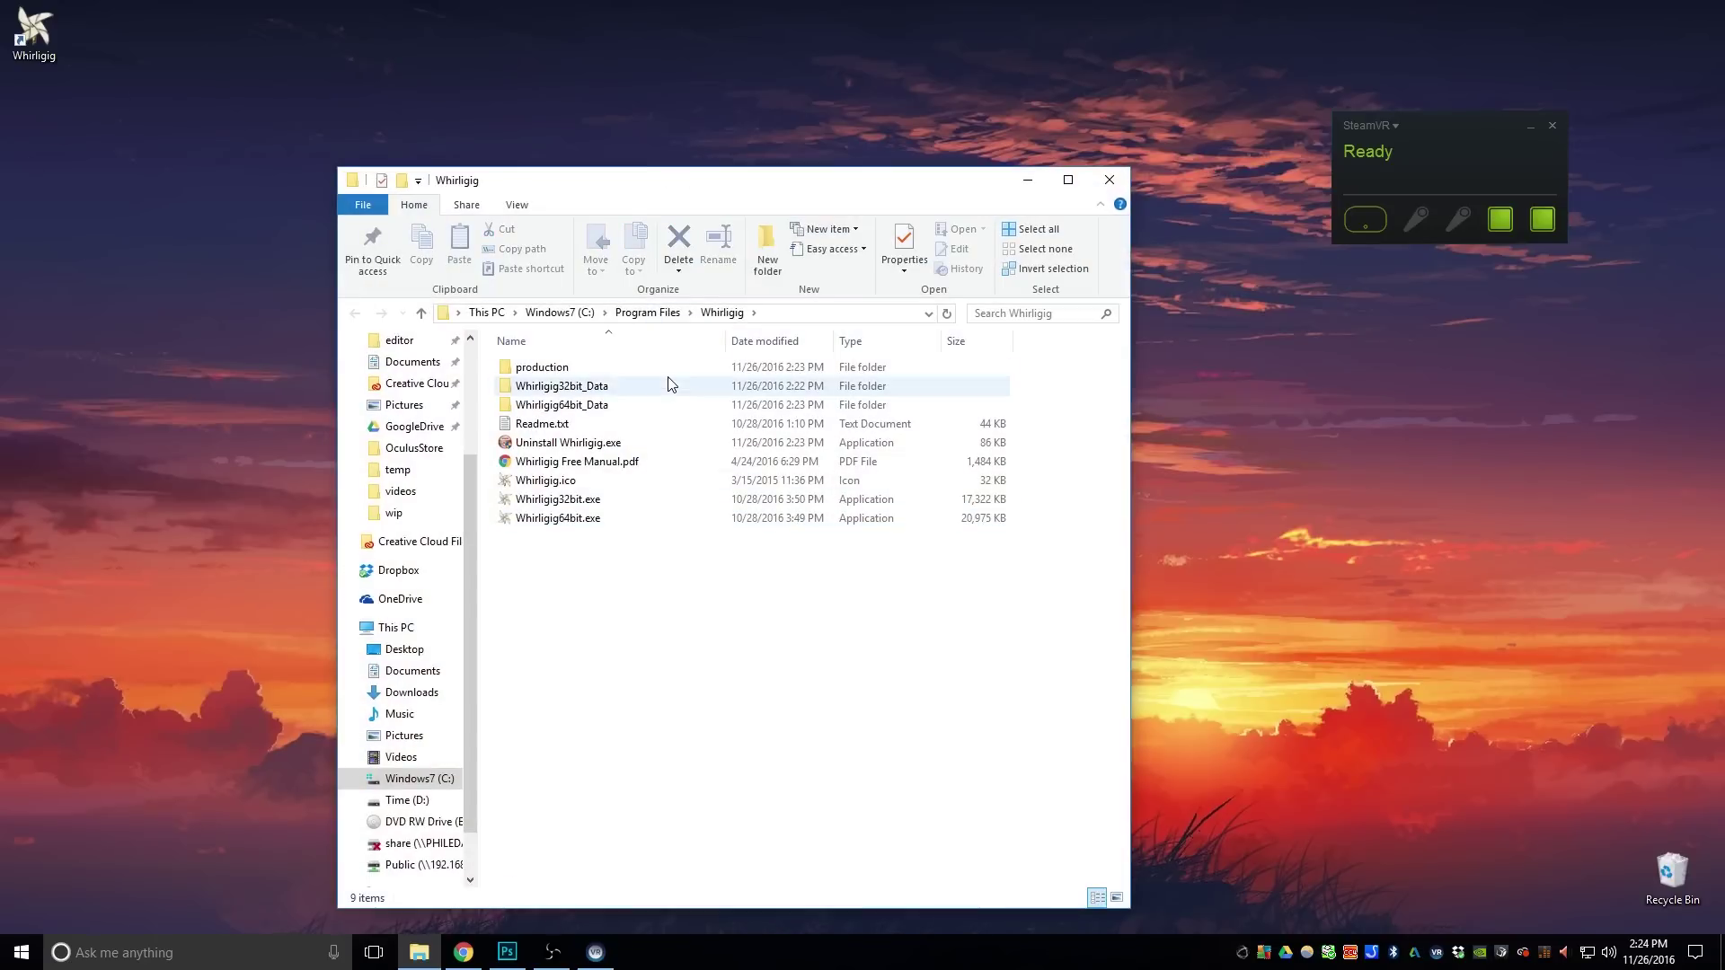
pyautogui.click(583, 518)
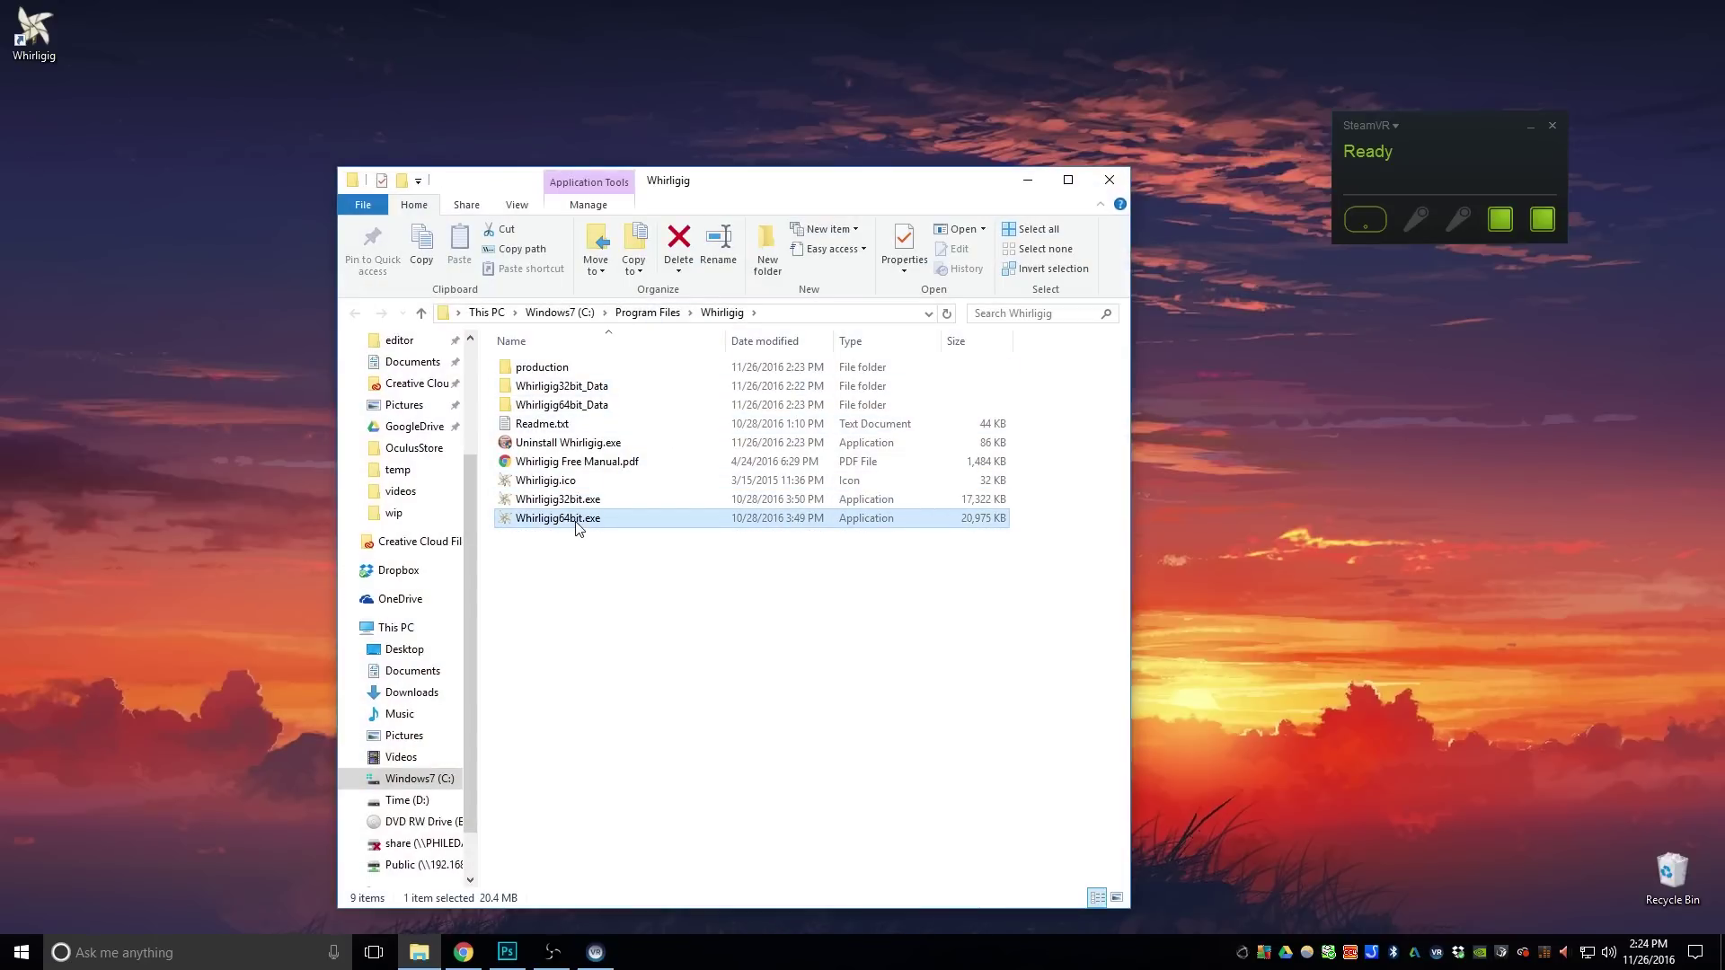
pyautogui.click(577, 461)
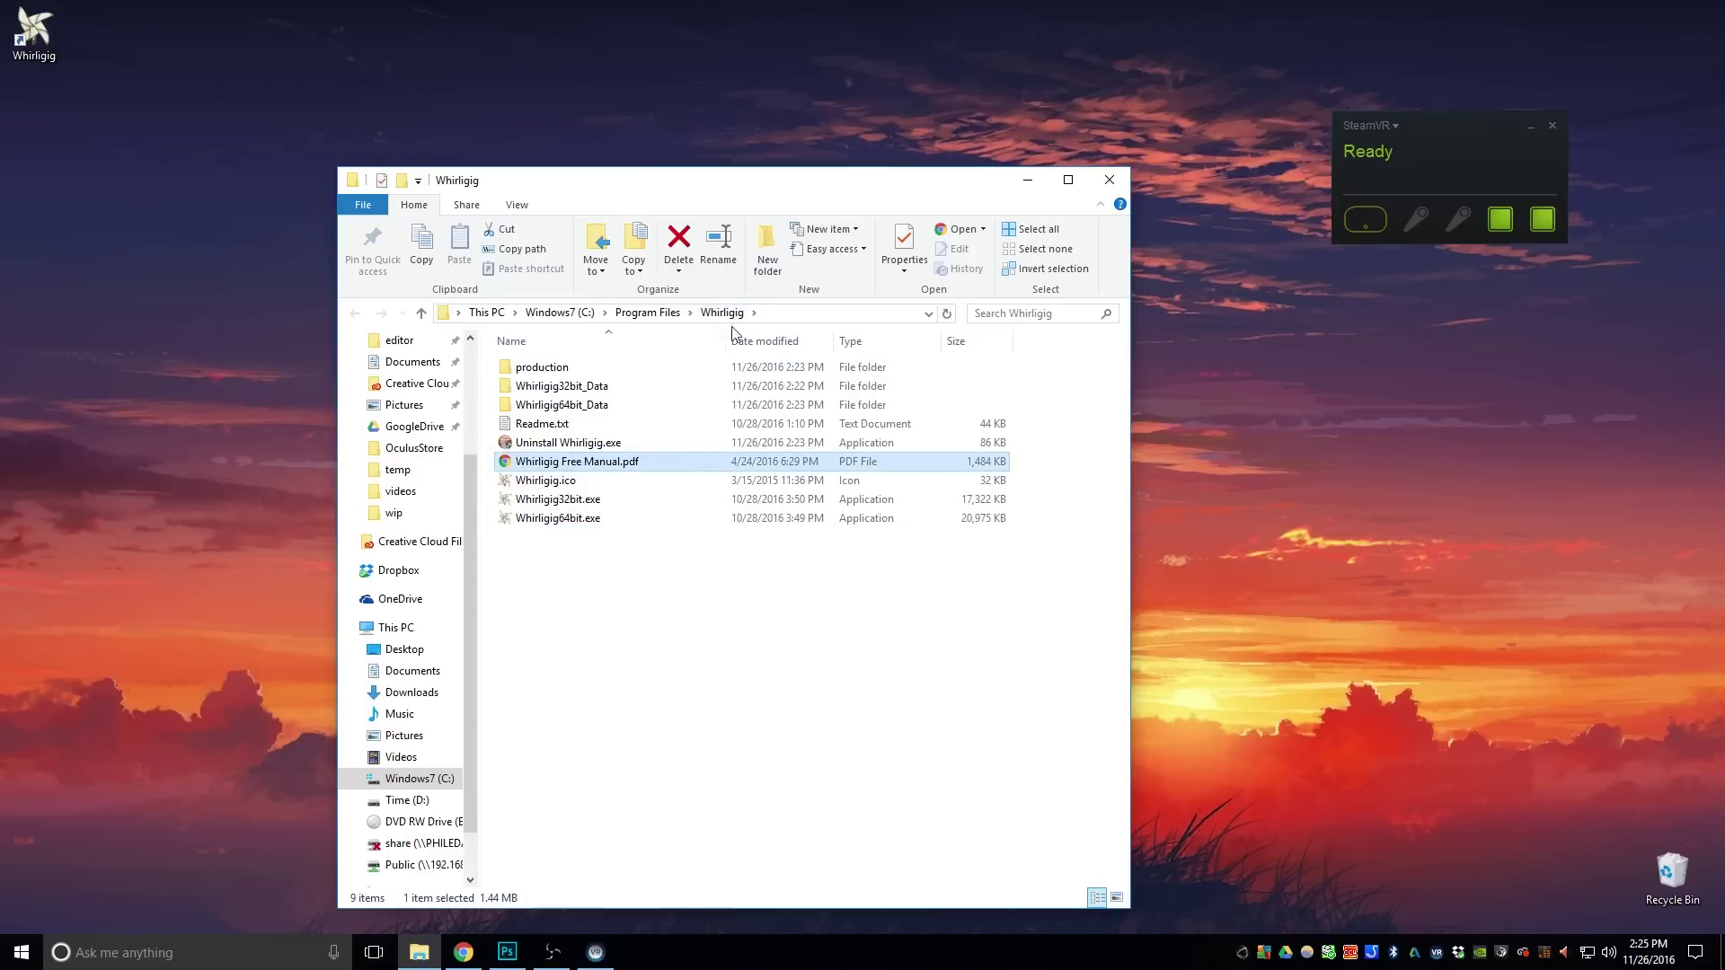
pyautogui.click(620, 662)
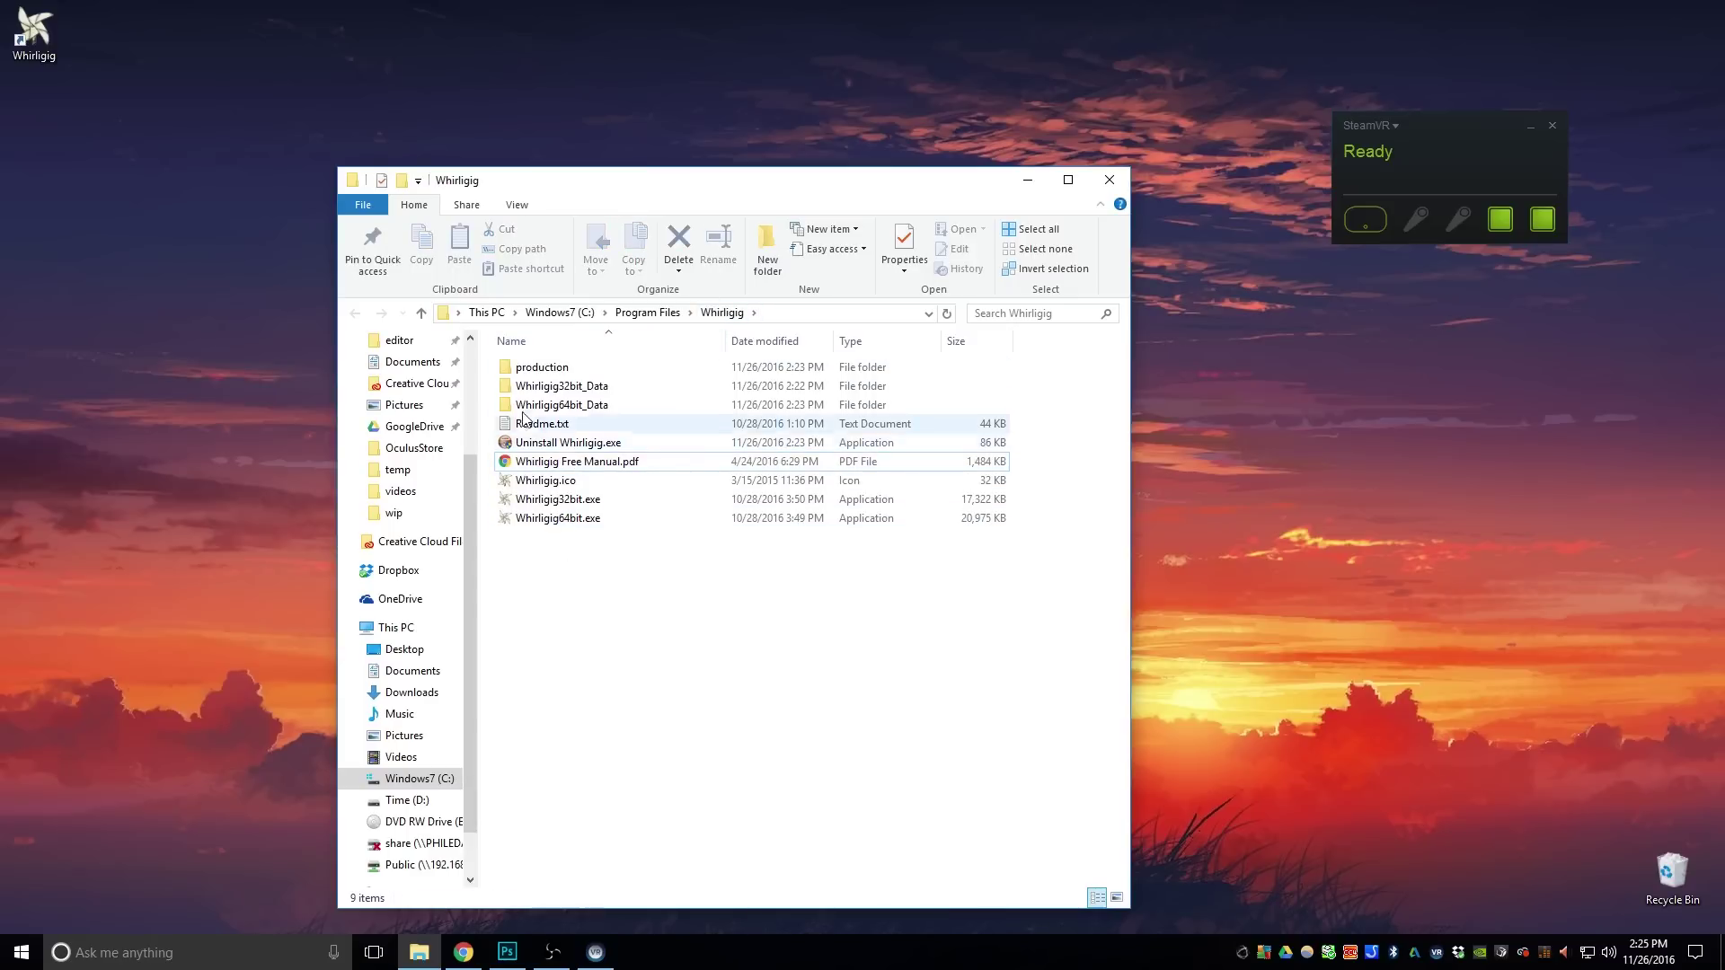
pyautogui.click(1107, 182)
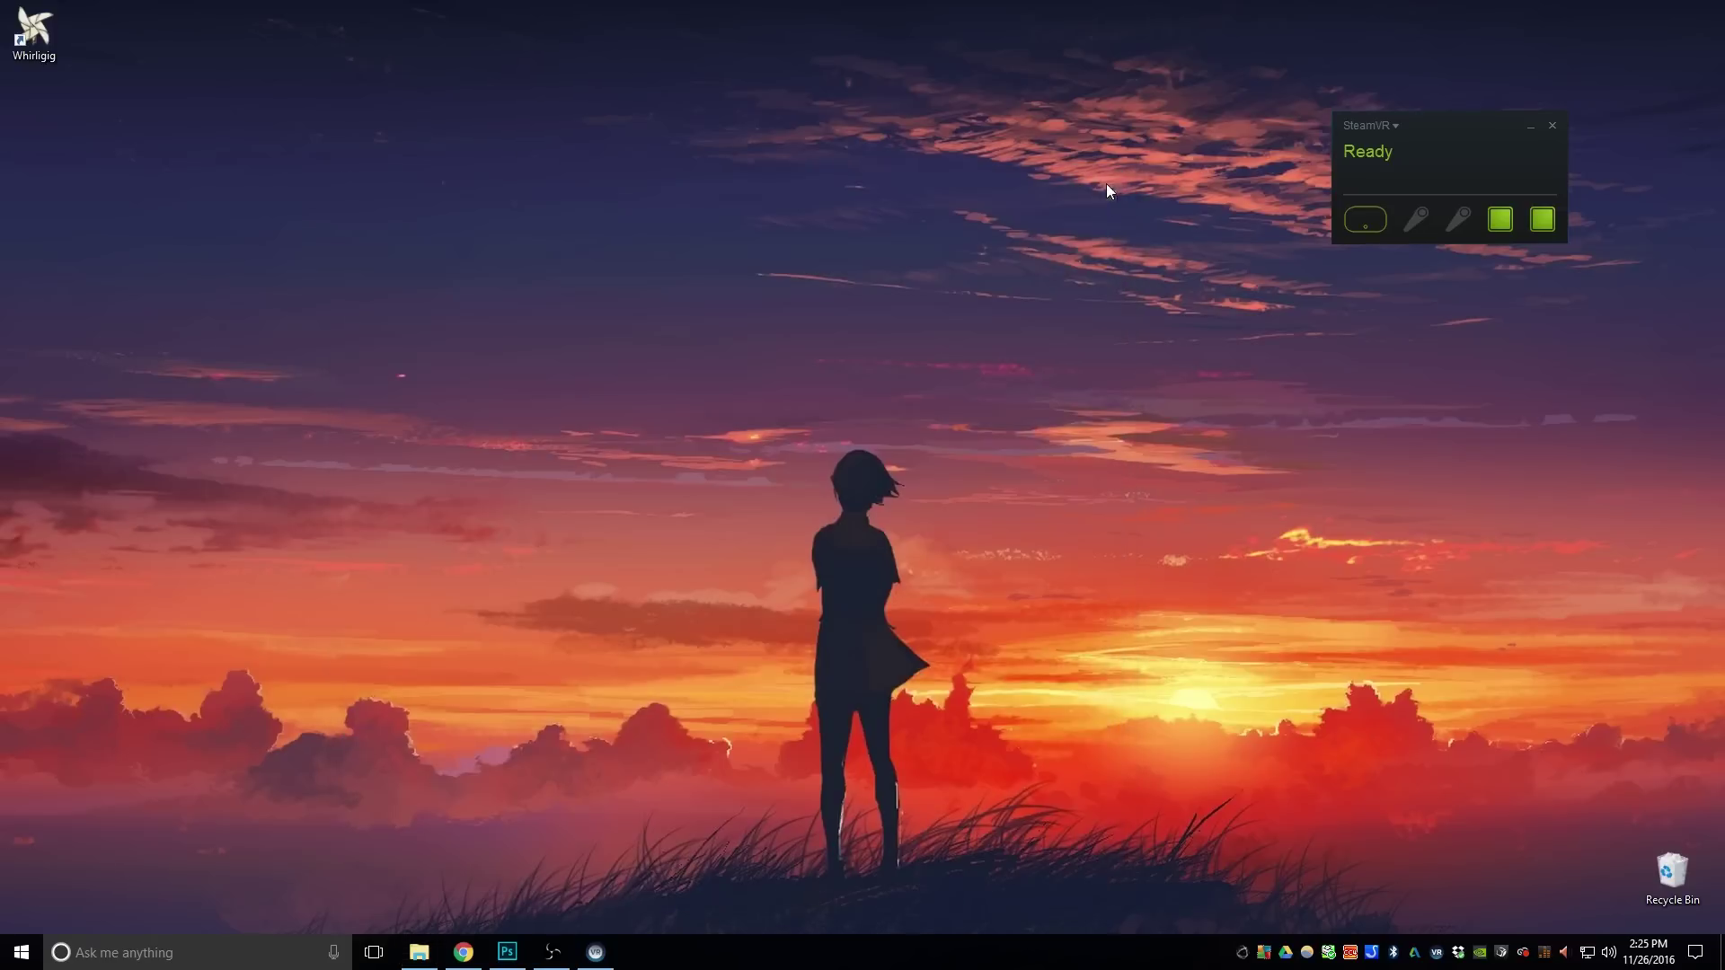
# Step: Start Whirligig from its desktop shortcut
pyautogui.doubleClick(34, 28)
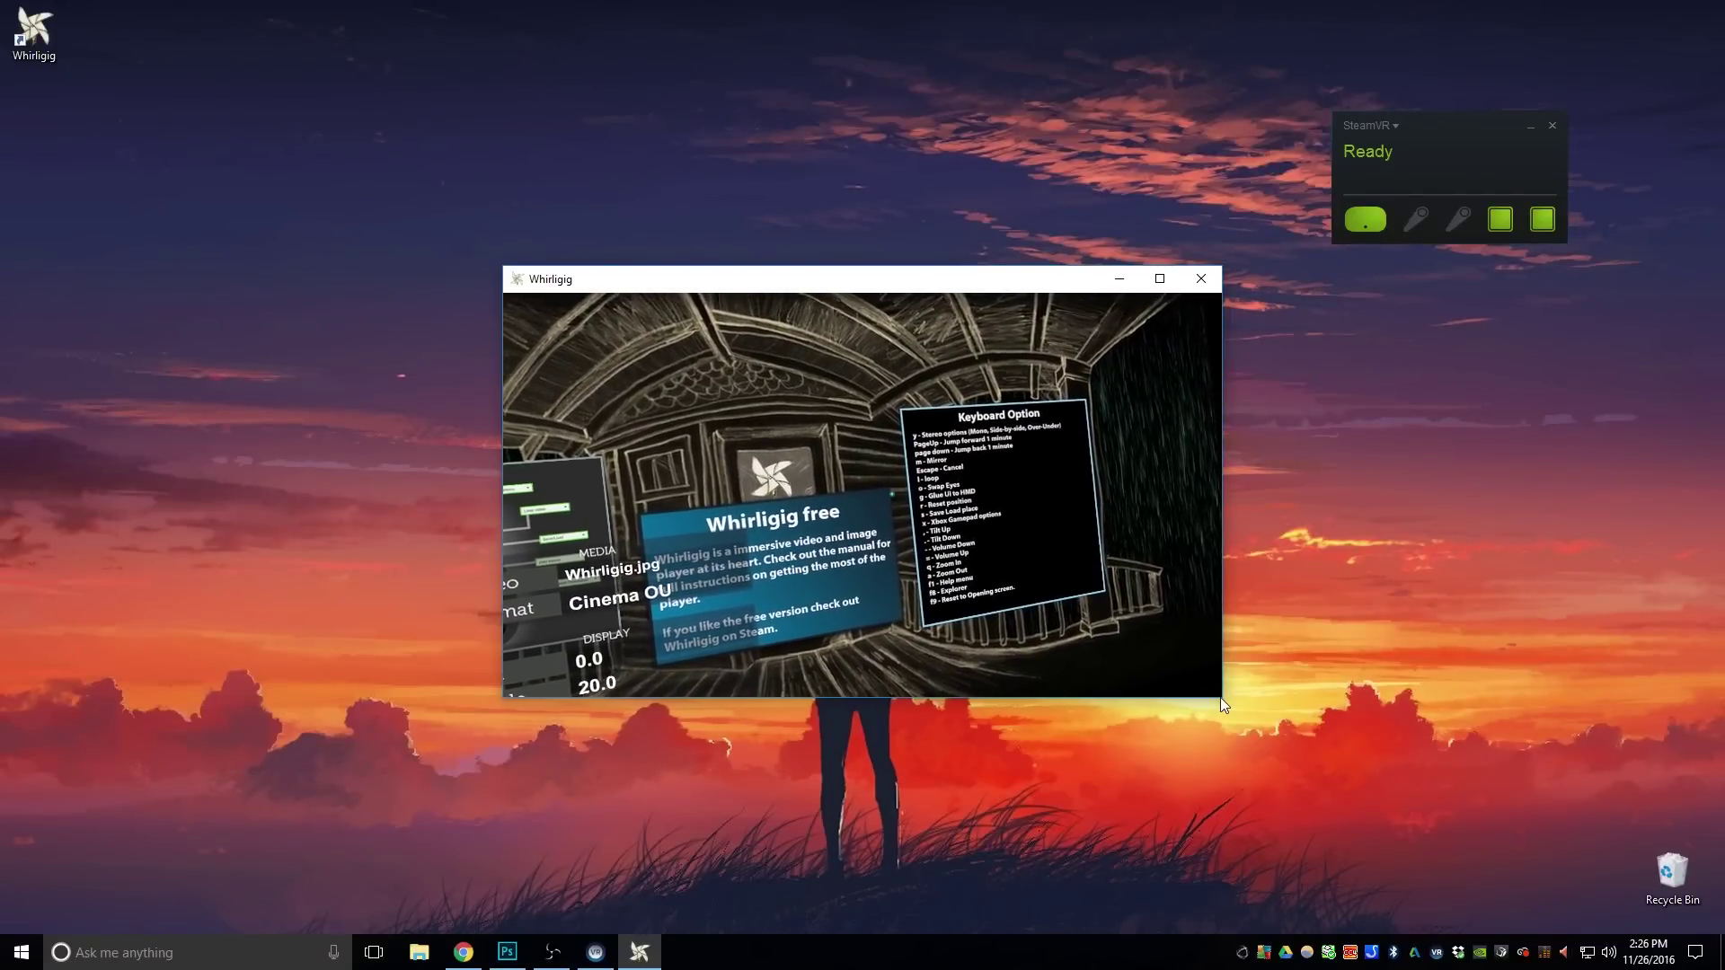
pyautogui.moveTo(1221, 698); pyautogui.dragTo(1528, 938)
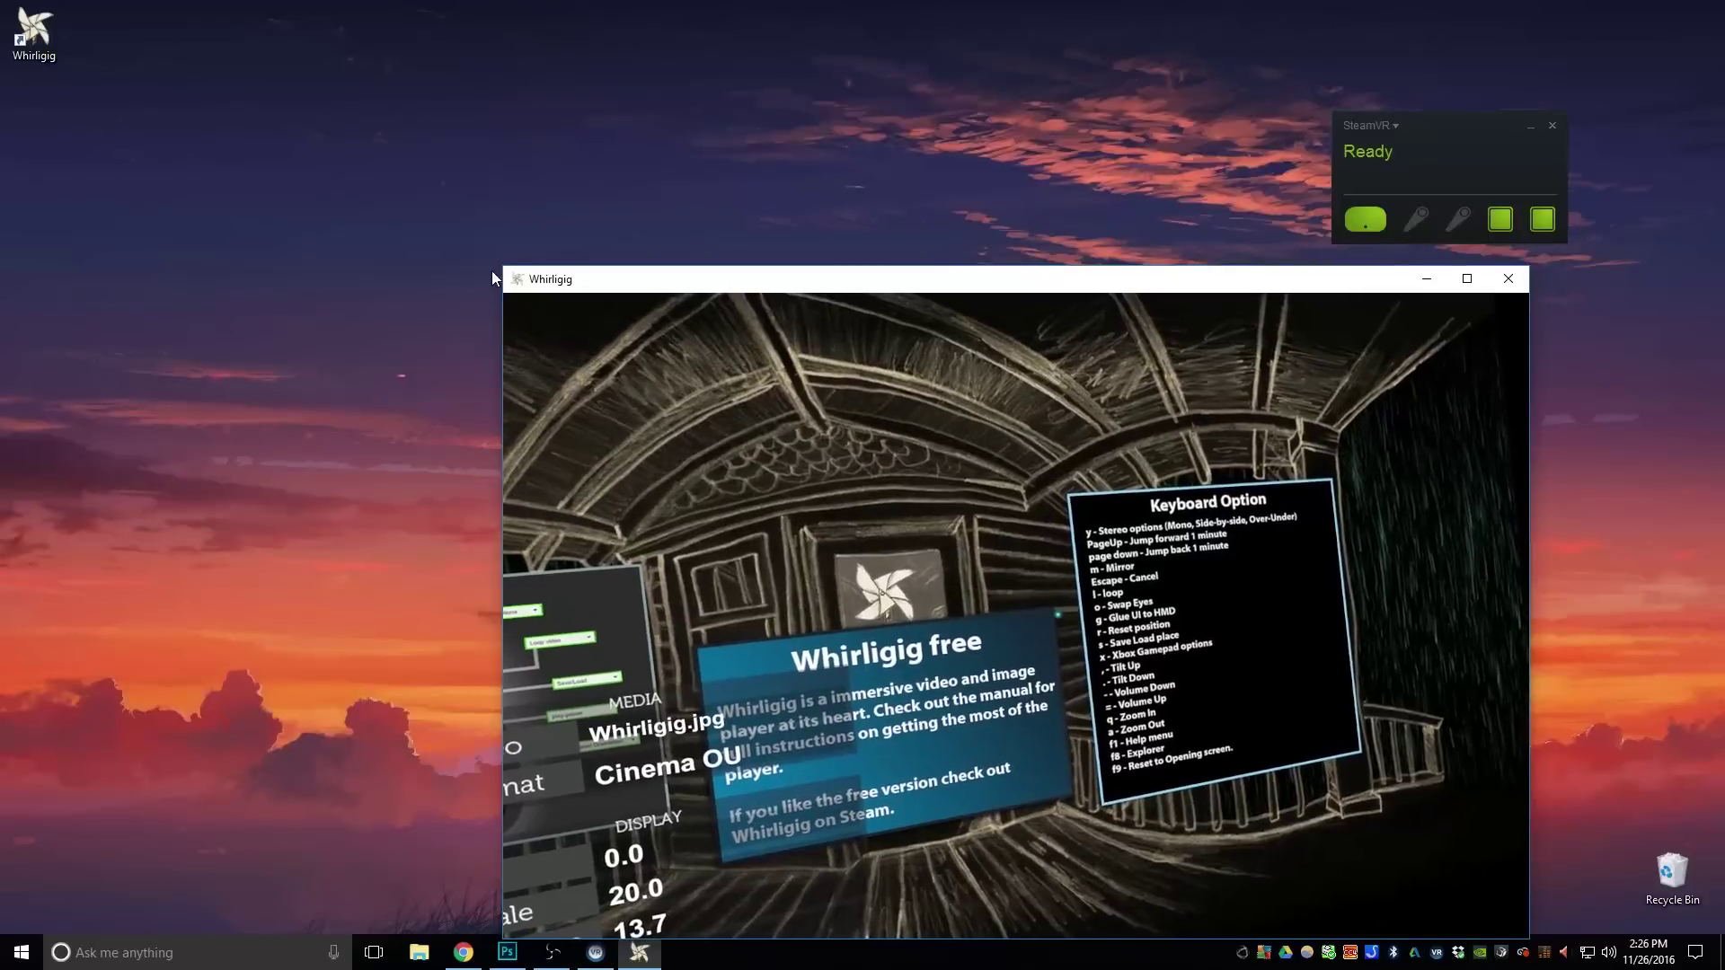
pyautogui.moveTo(503, 267); pyautogui.dragTo(153, 4)
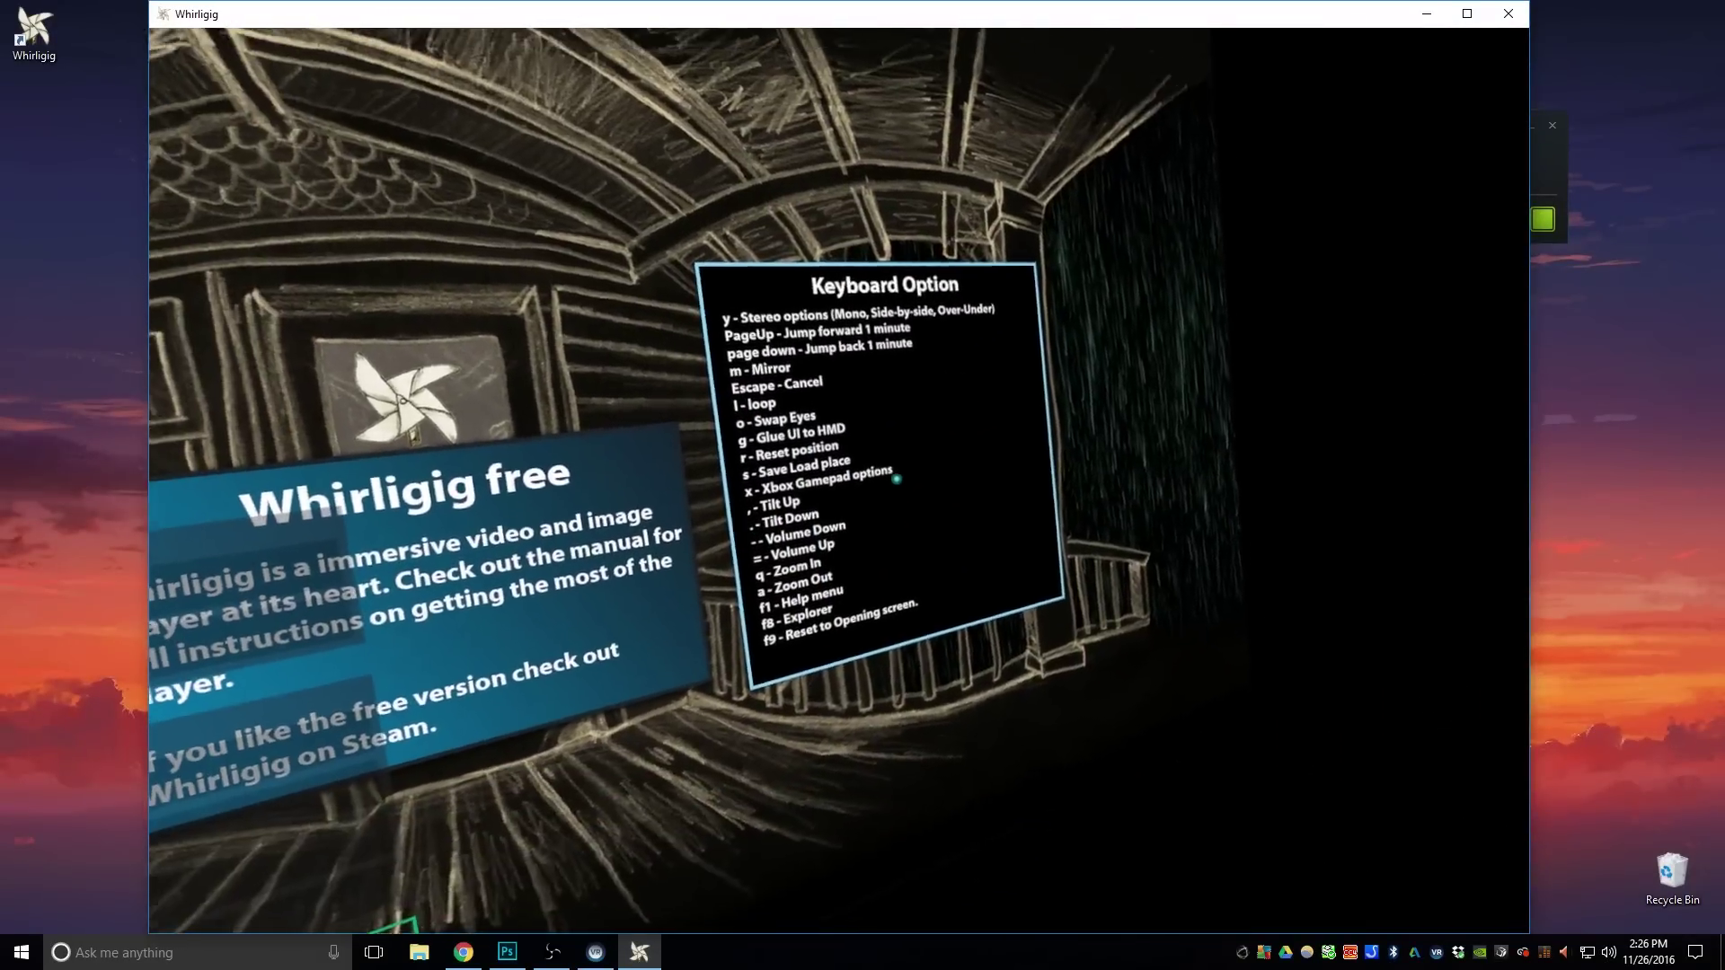
pyautogui.press('x')
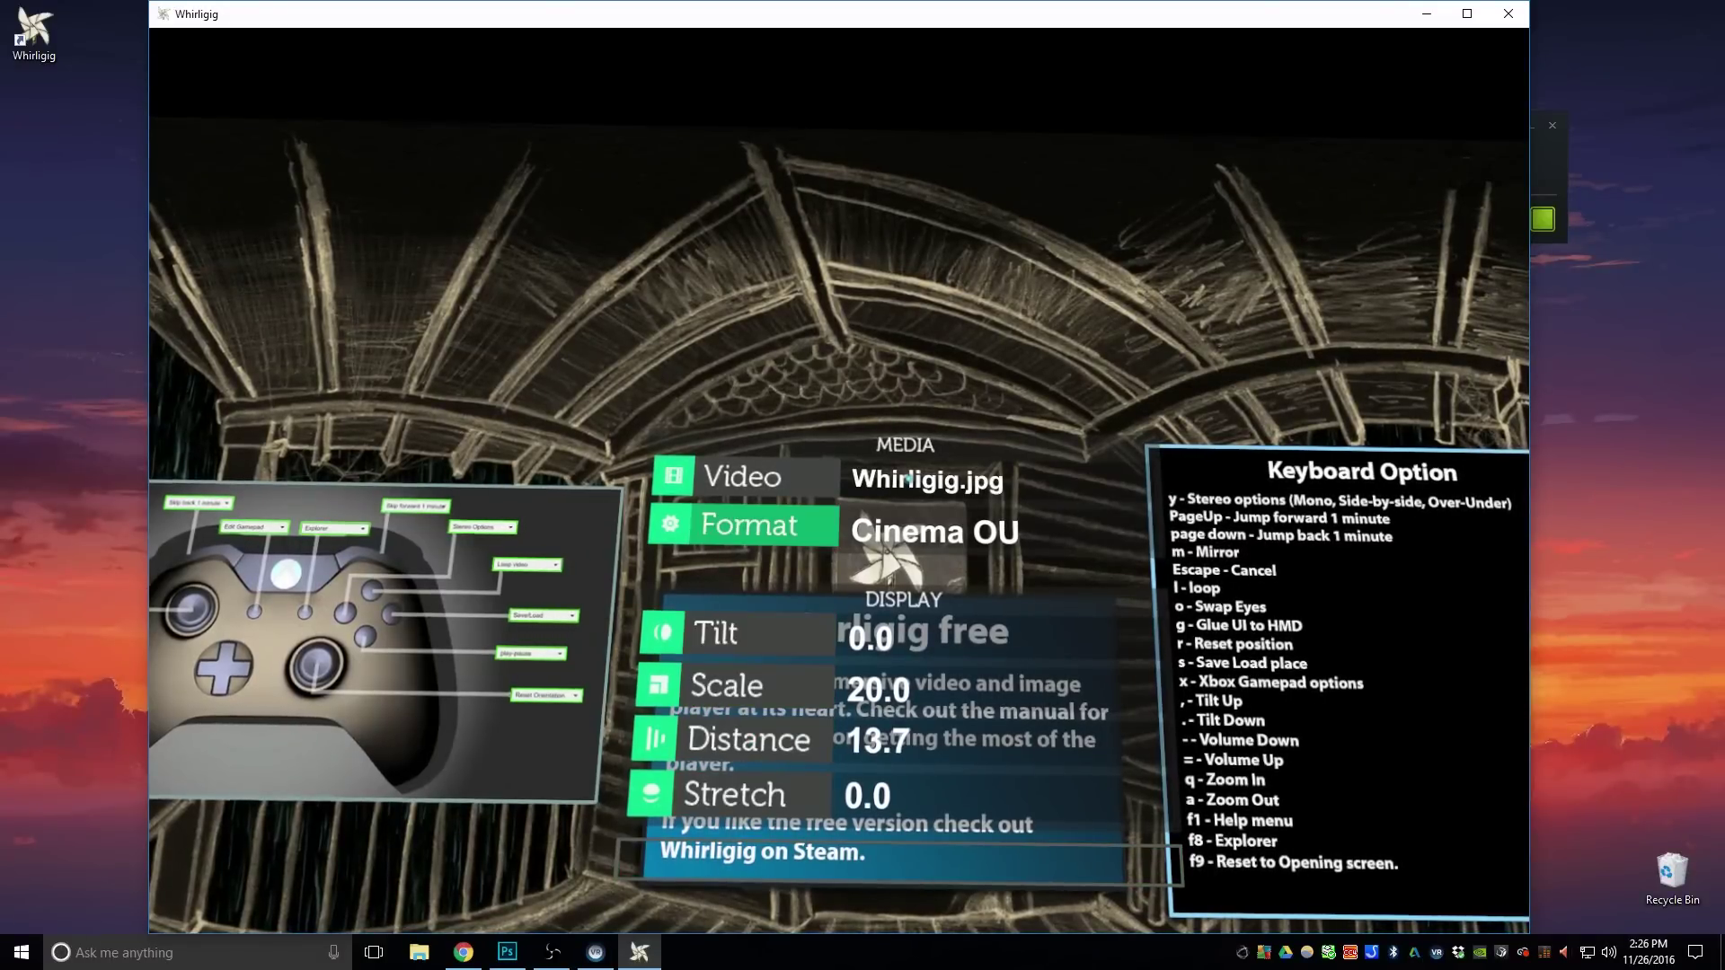
pyautogui.press('Down')
pyautogui.press('Down')
pyautogui.press('Down')
pyautogui.press('Up')
pyautogui.press('Up')
pyautogui.press('Up')
pyautogui.press('Up')
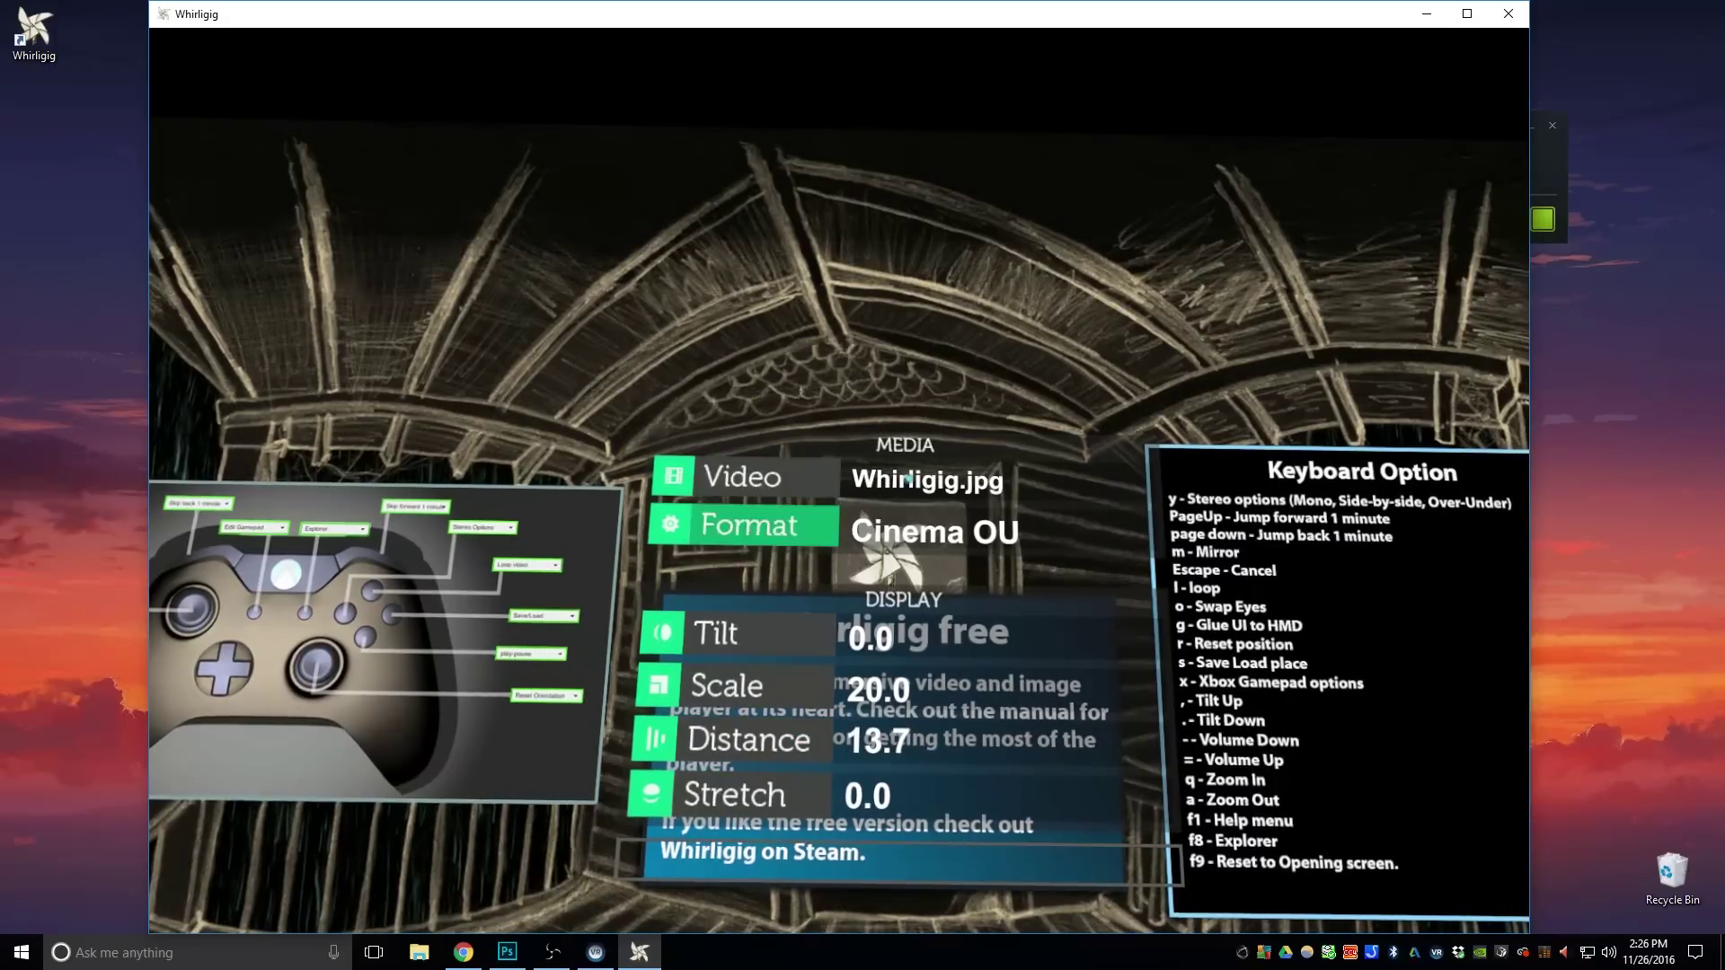
pyautogui.press('Down')
pyautogui.press('Down')
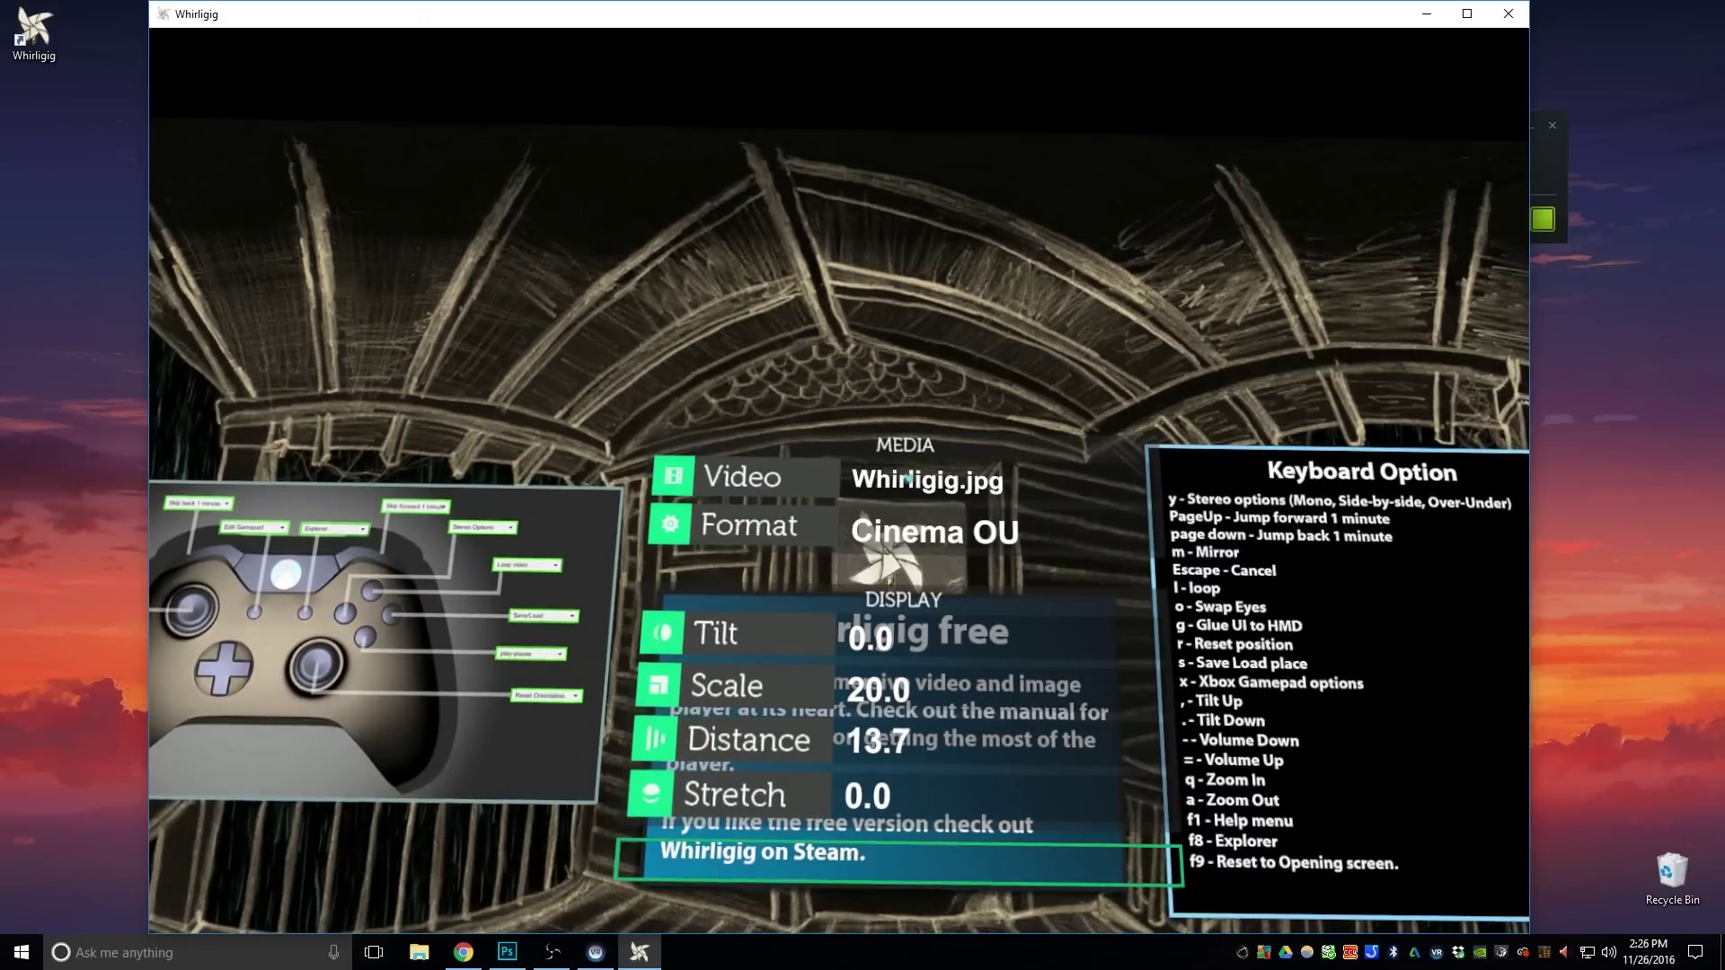
pyautogui.press('Down')
pyautogui.press('Down')
pyautogui.press('Down')
pyautogui.press('Down')
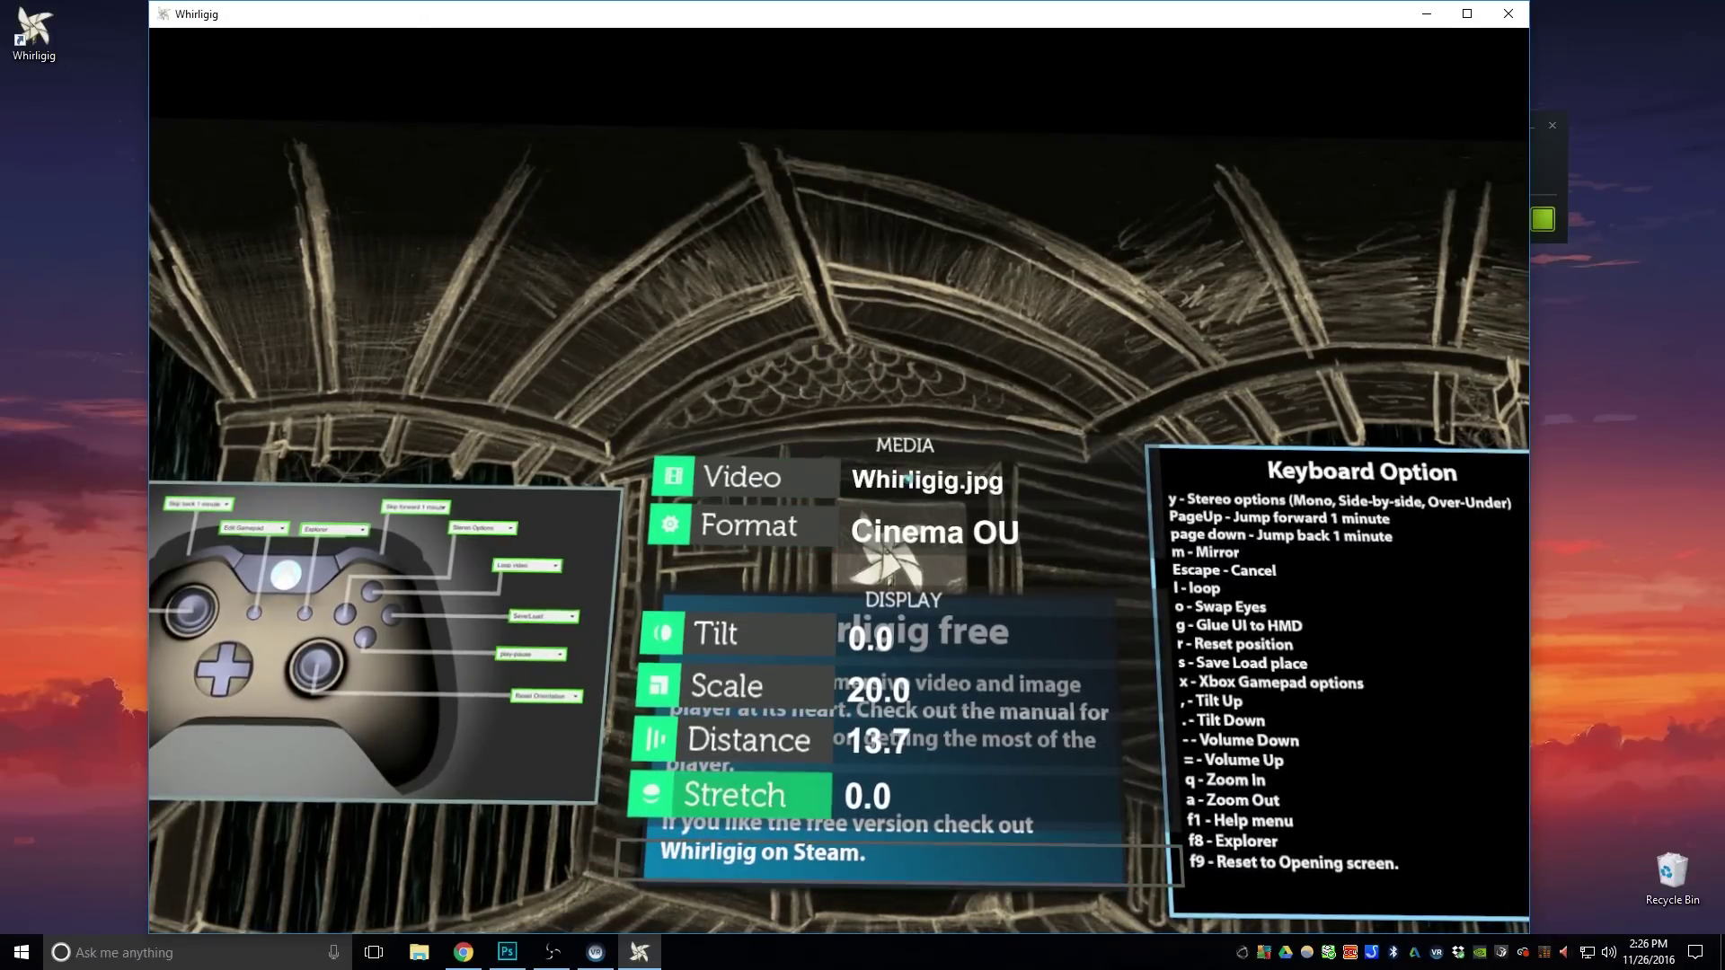
pyautogui.press('Down')
pyautogui.press('Down')
pyautogui.press('Up')
pyautogui.press('Up')
pyautogui.press('Up')
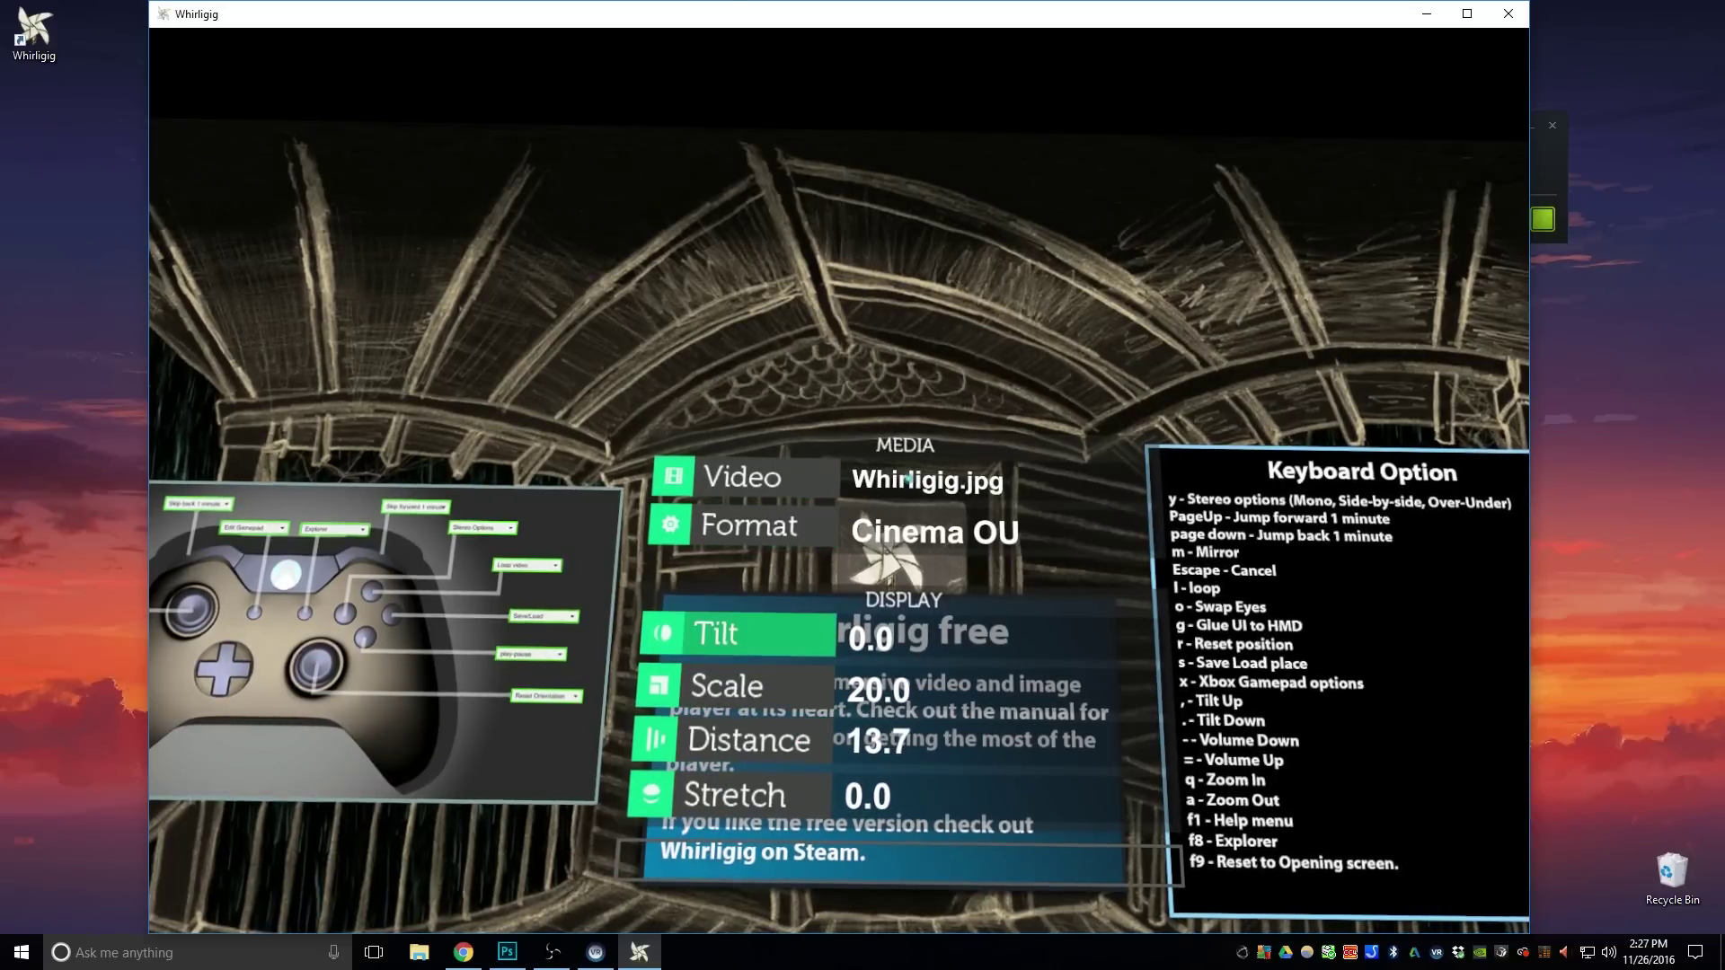
pyautogui.press('Right')
pyautogui.press('Right')
pyautogui.press('Left')
pyautogui.press('Left')
pyautogui.press('Left')
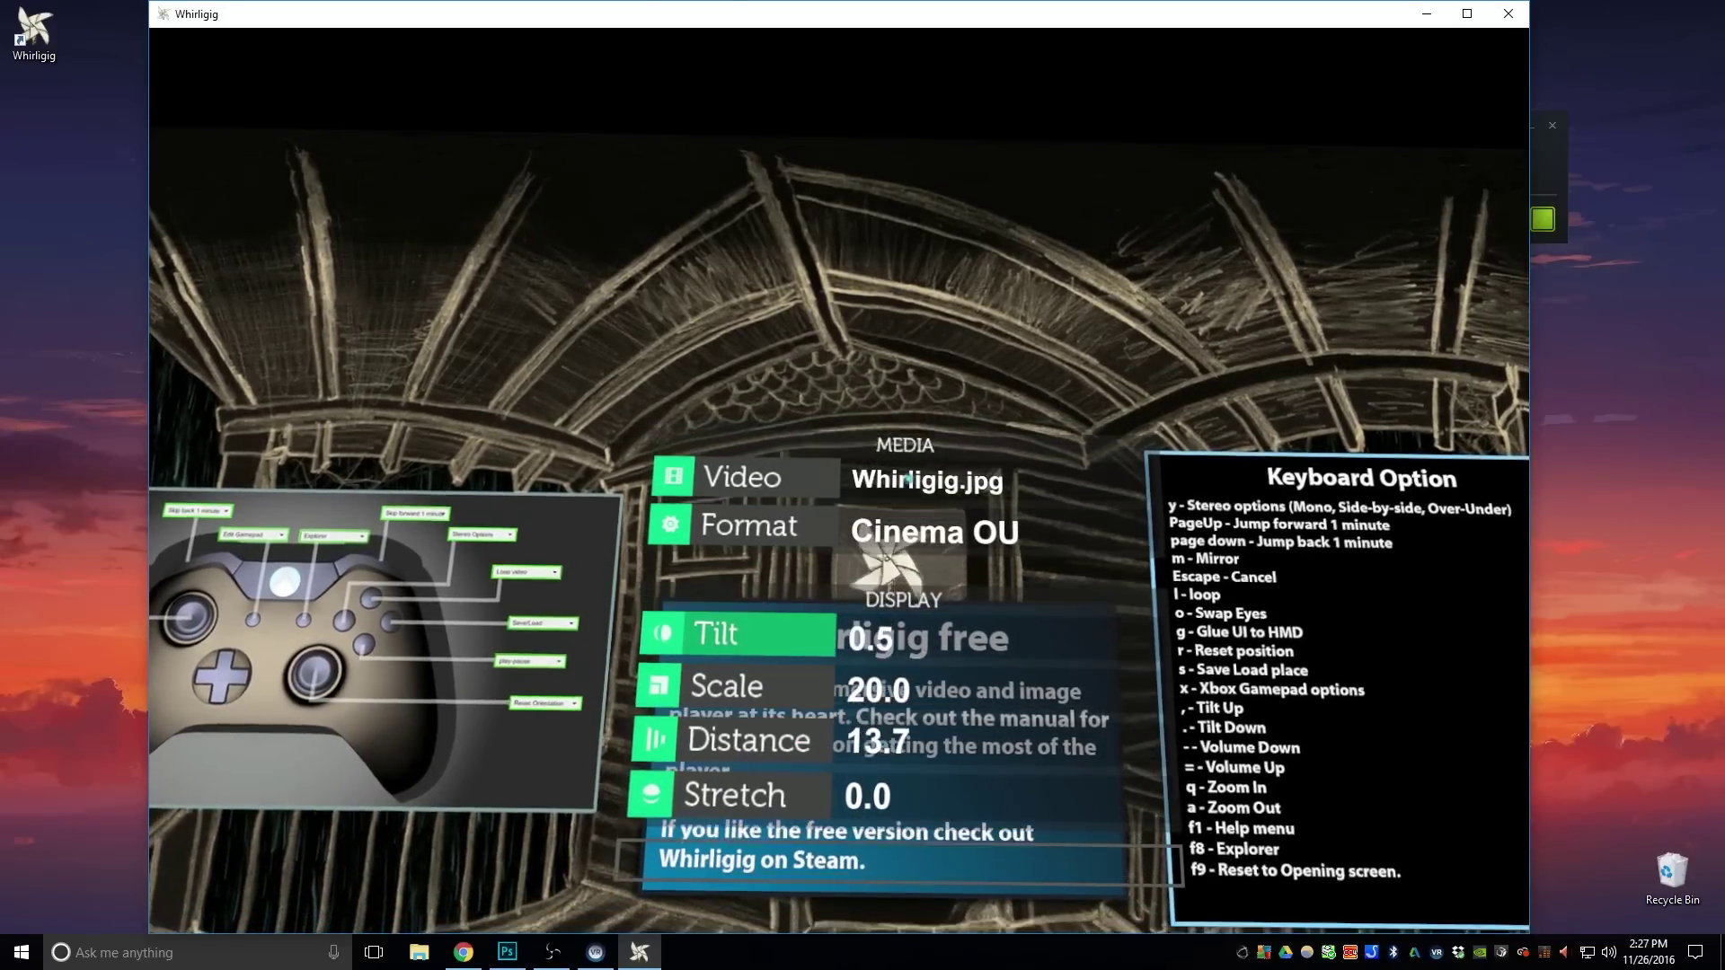
pyautogui.press('Down')
pyautogui.press('Right')
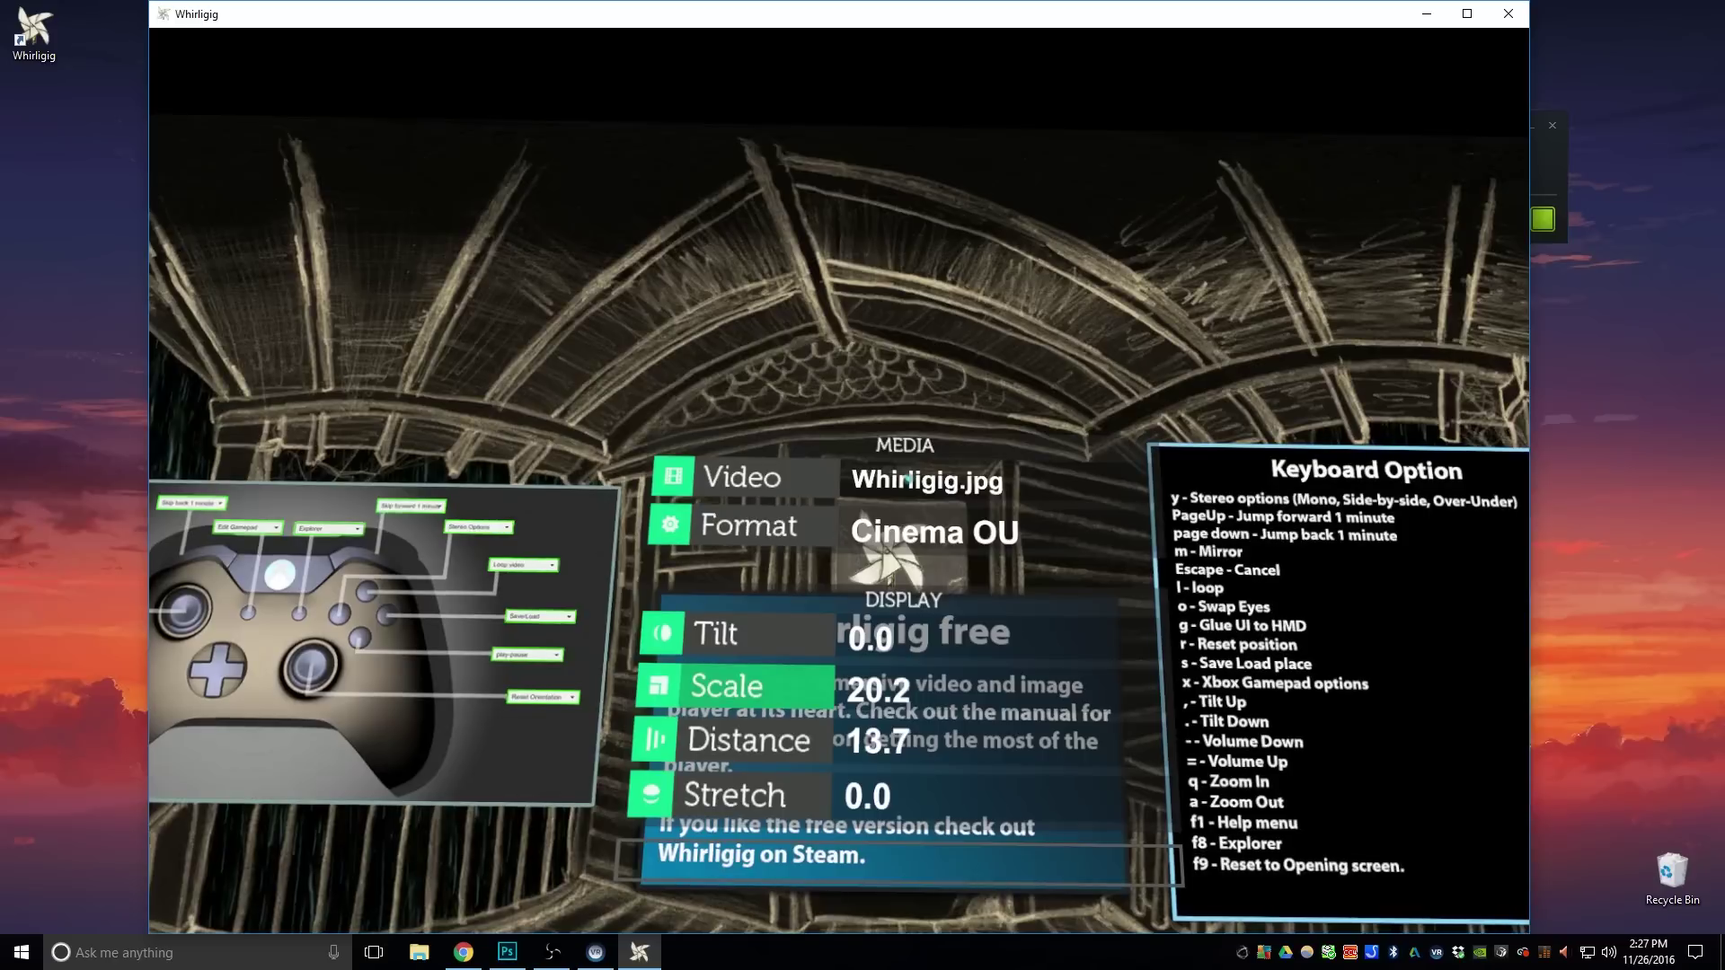
pyautogui.press('Left')
pyautogui.press('Left')
pyautogui.press('Down')
pyautogui.press('Right')
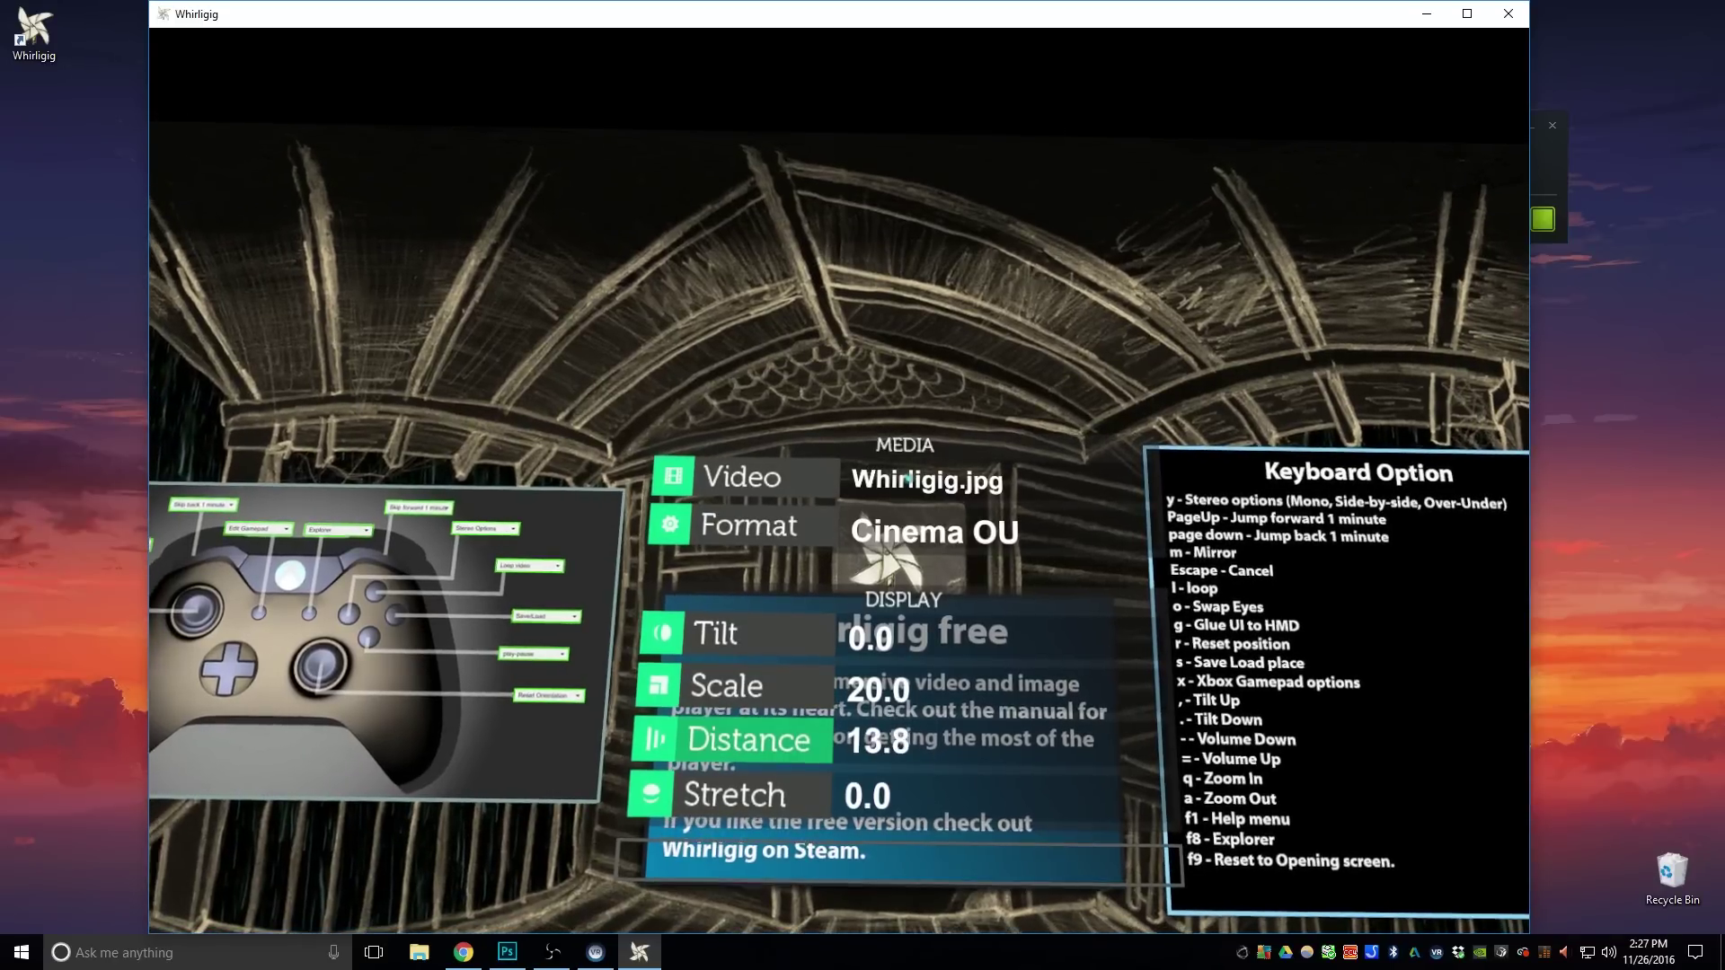
pyautogui.press('Left')
pyautogui.press('Down')
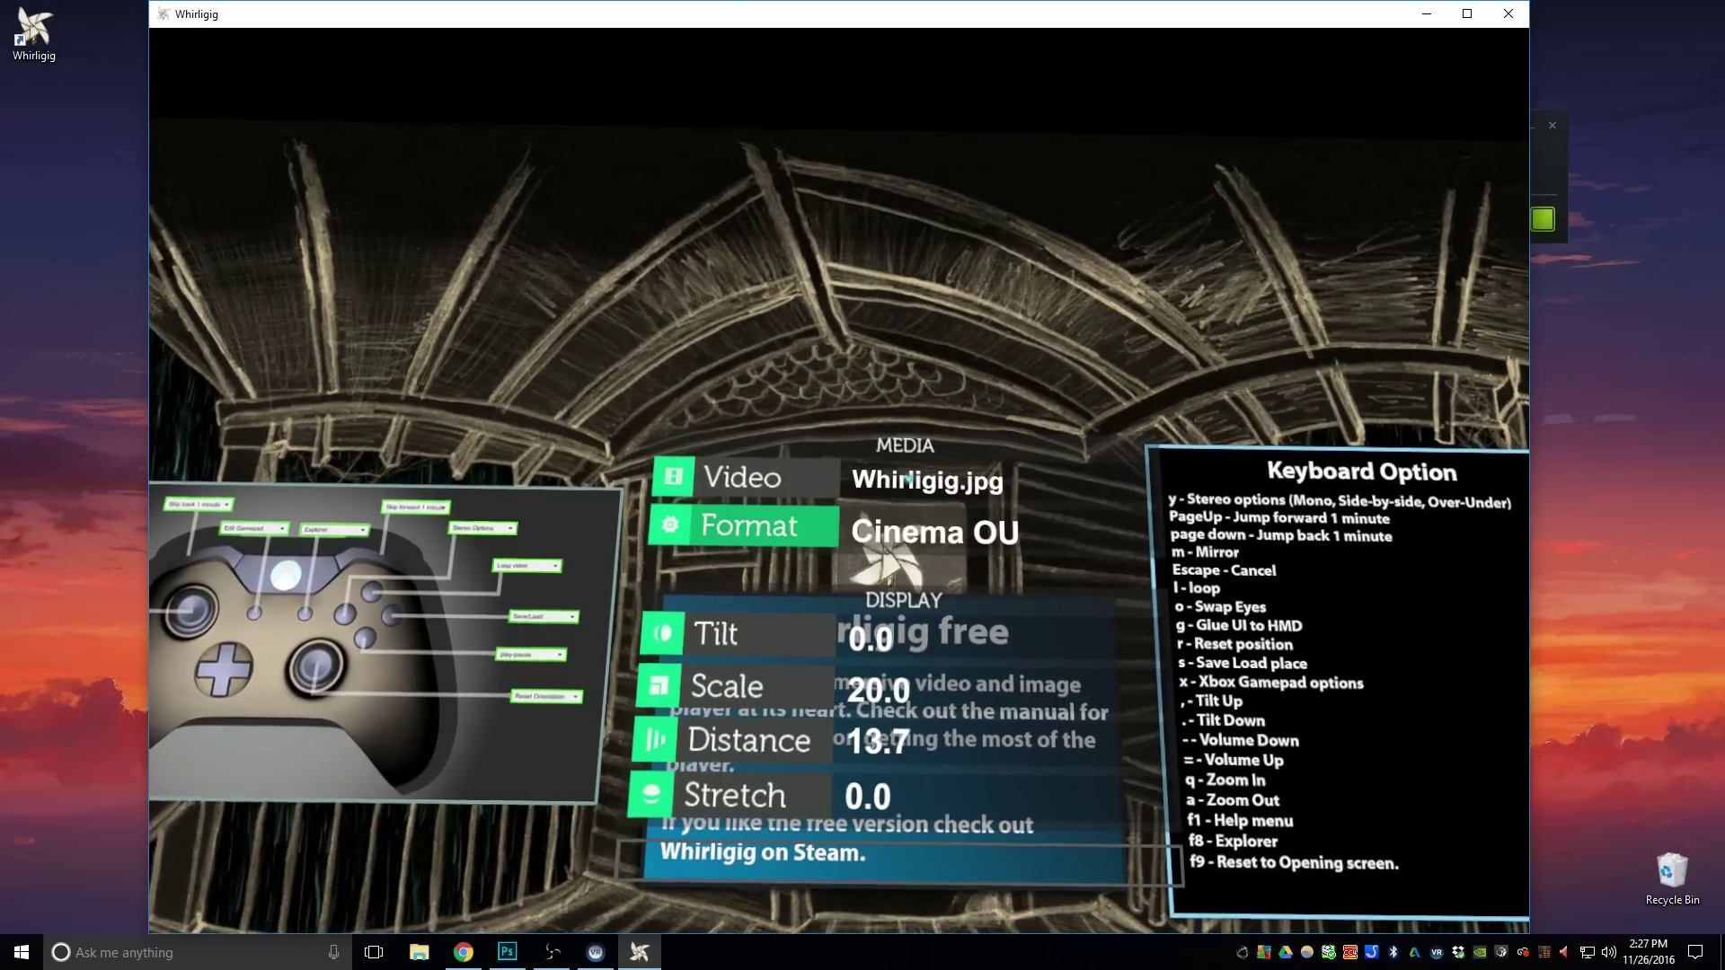
pyautogui.press('Right')
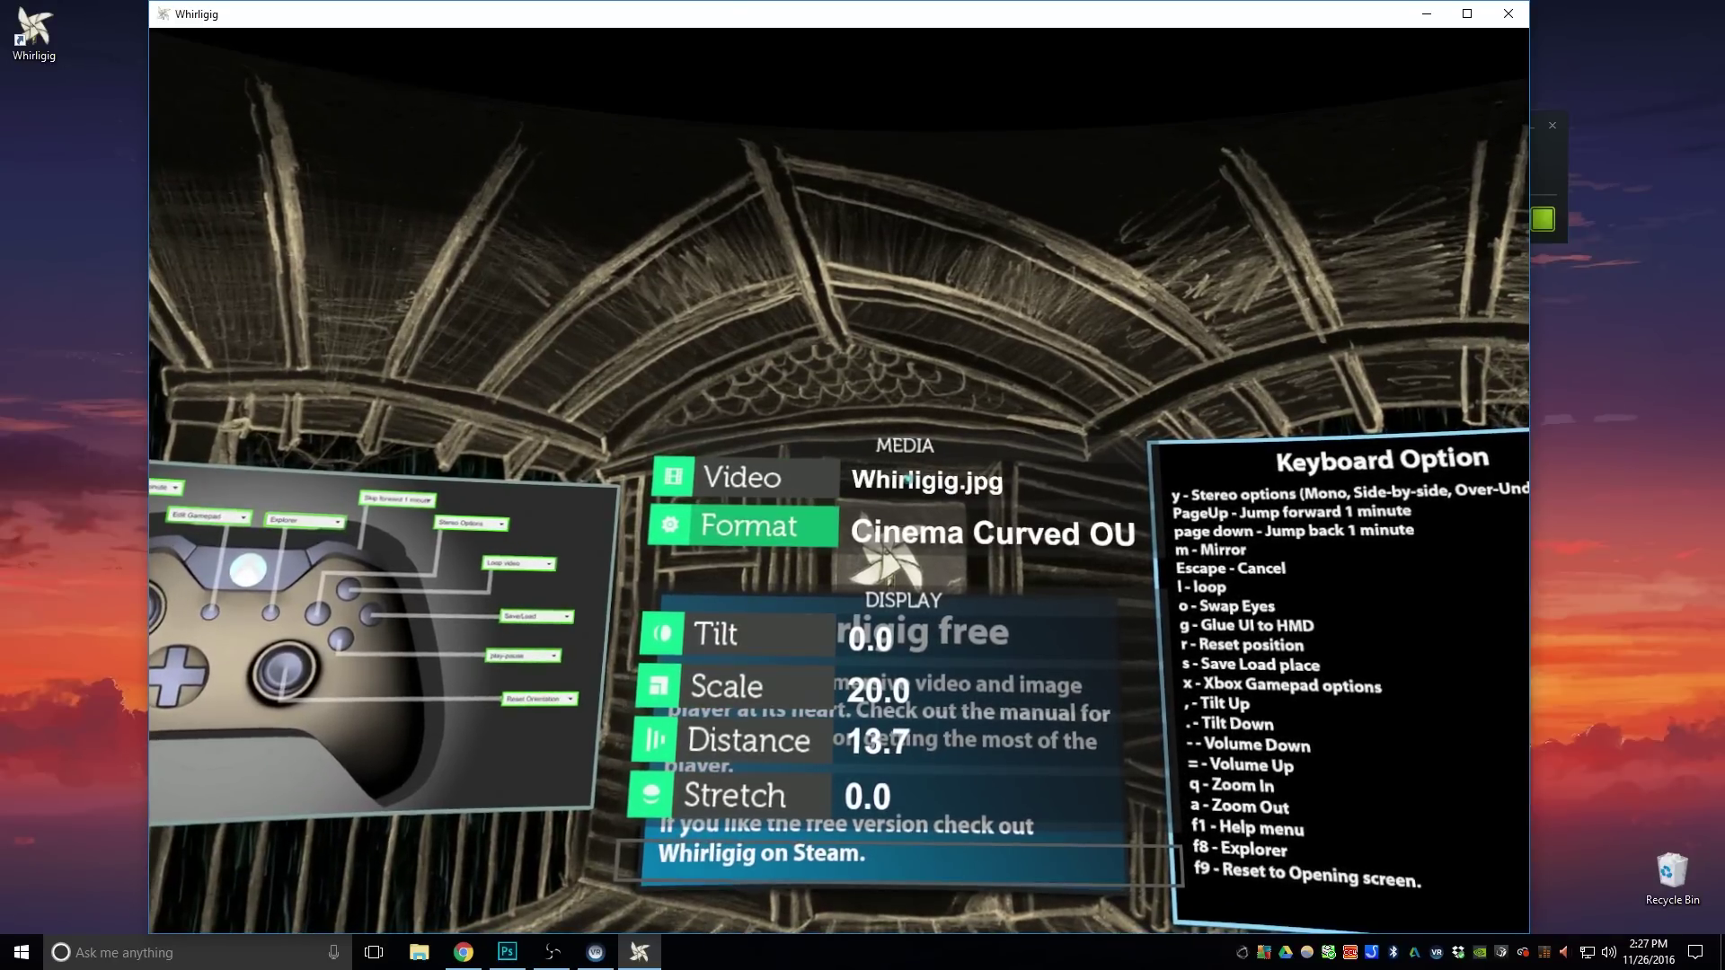
pyautogui.press('Right')
pyautogui.press('Right')
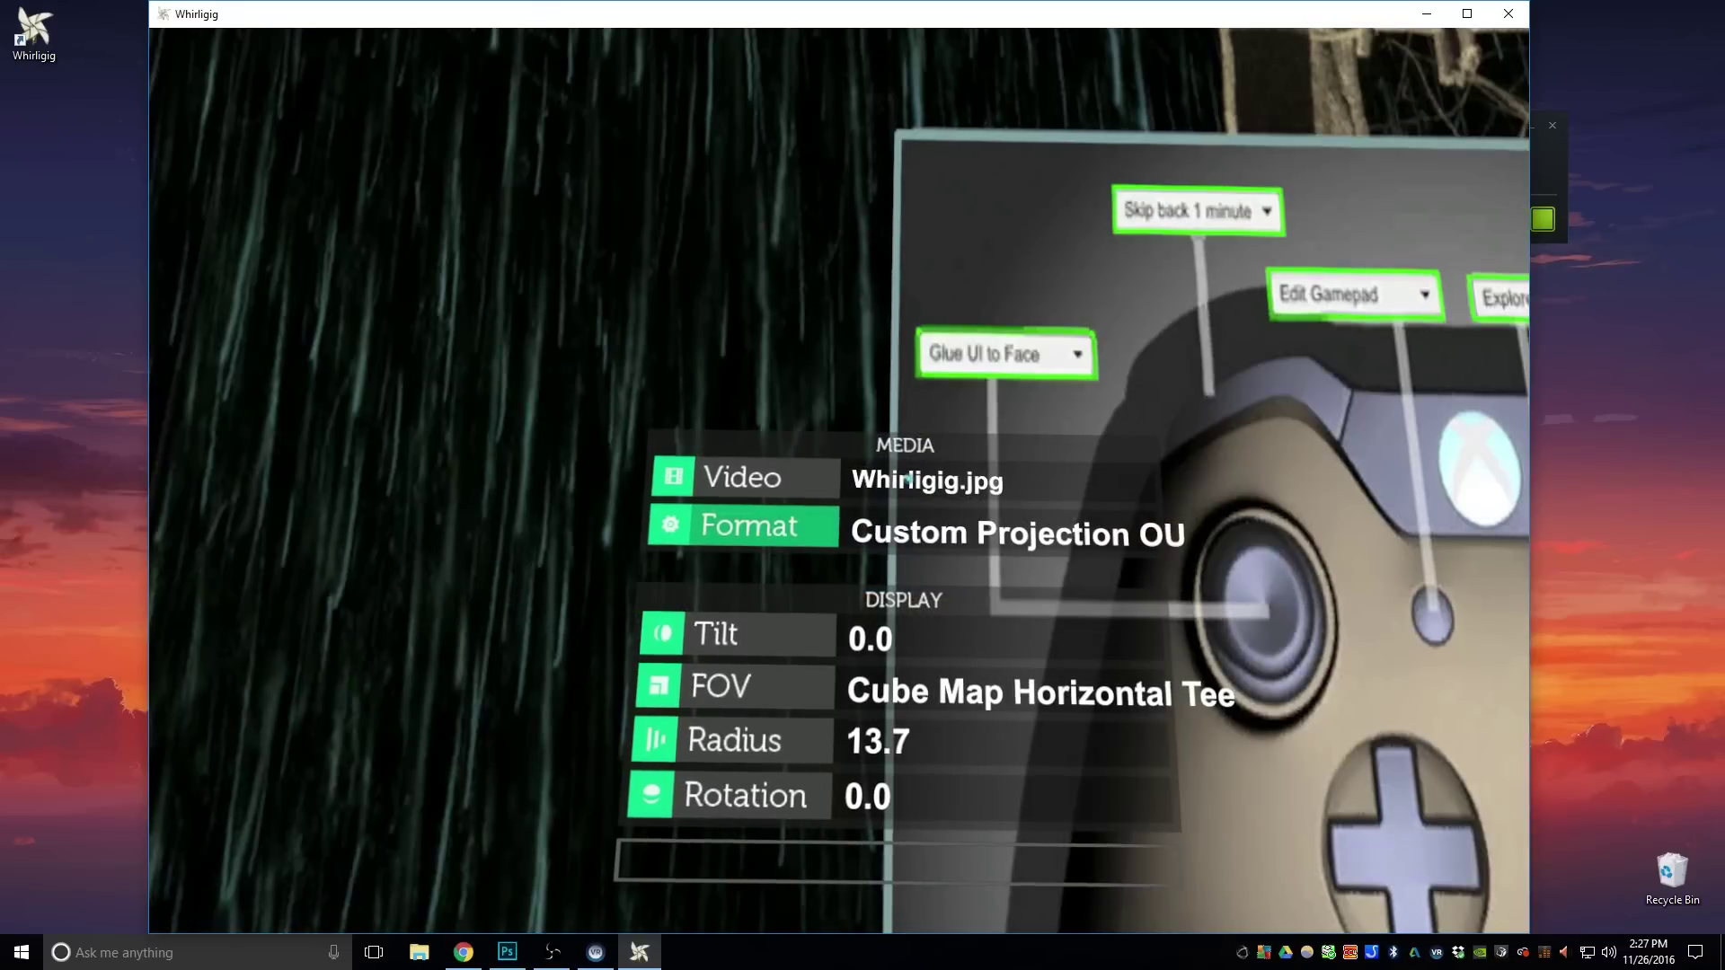
pyautogui.press('Right')
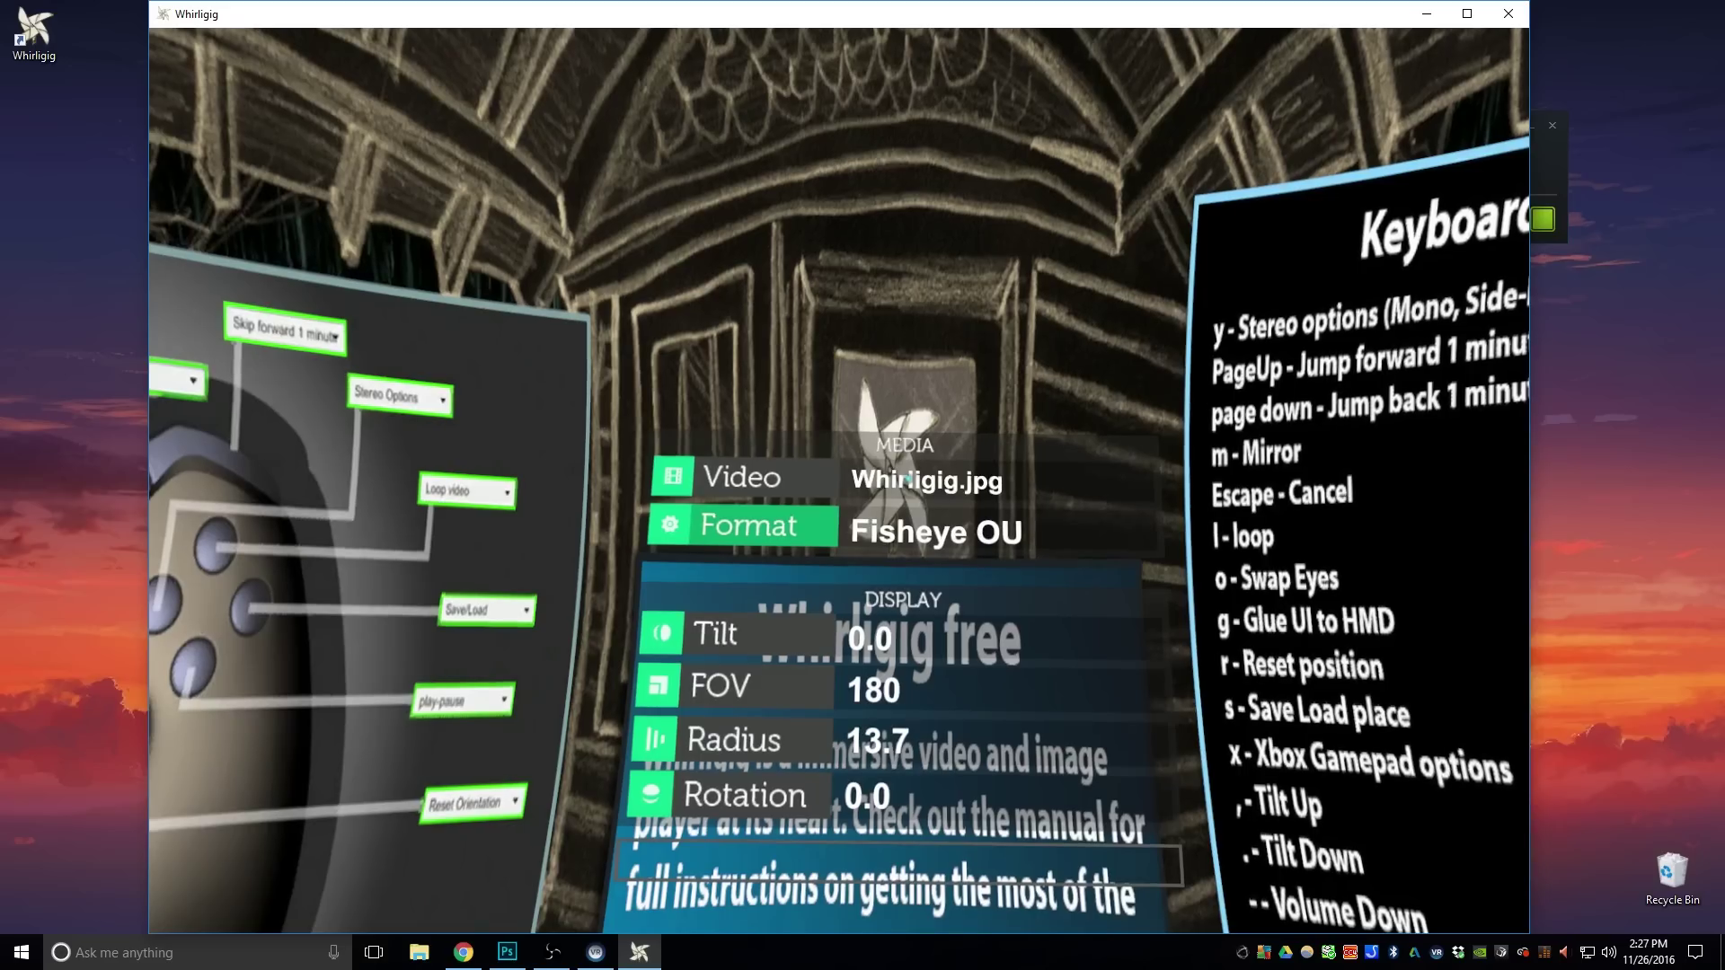
pyautogui.press('Right')
pyautogui.press('Right')
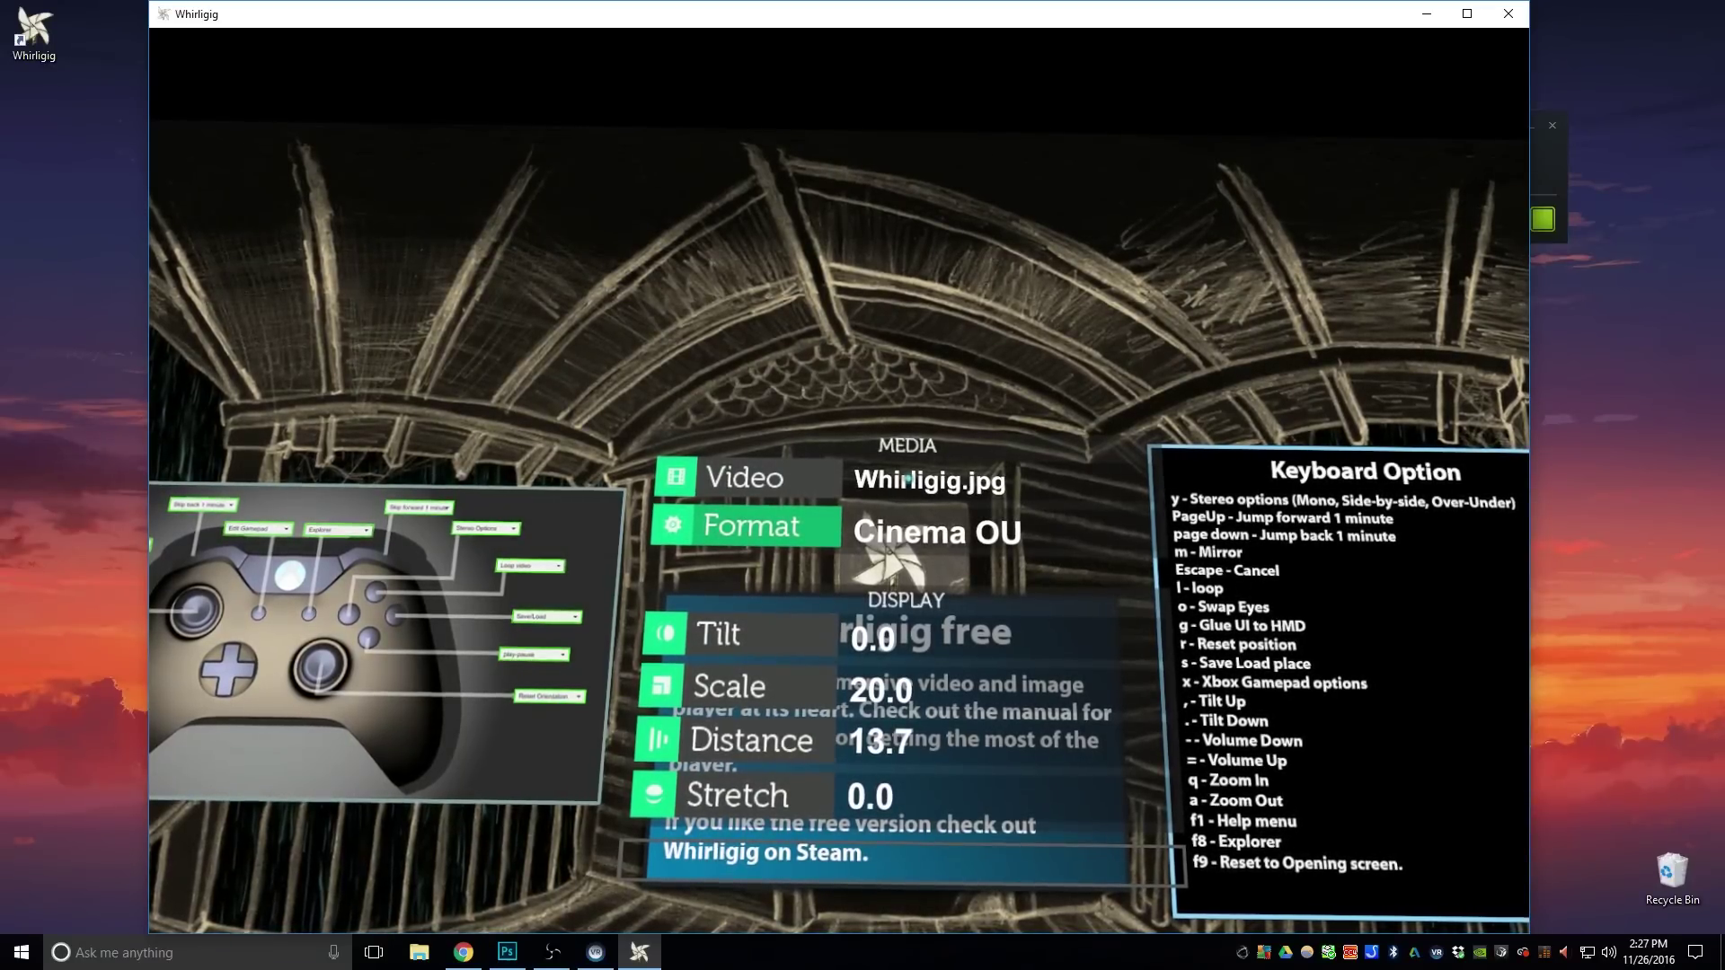
# Step: Cycle formats with Y and the arrow keys, past Cinema SBS and Cinema Curved, to plain Cinema
pyautogui.press('y')
pyautogui.press('y')
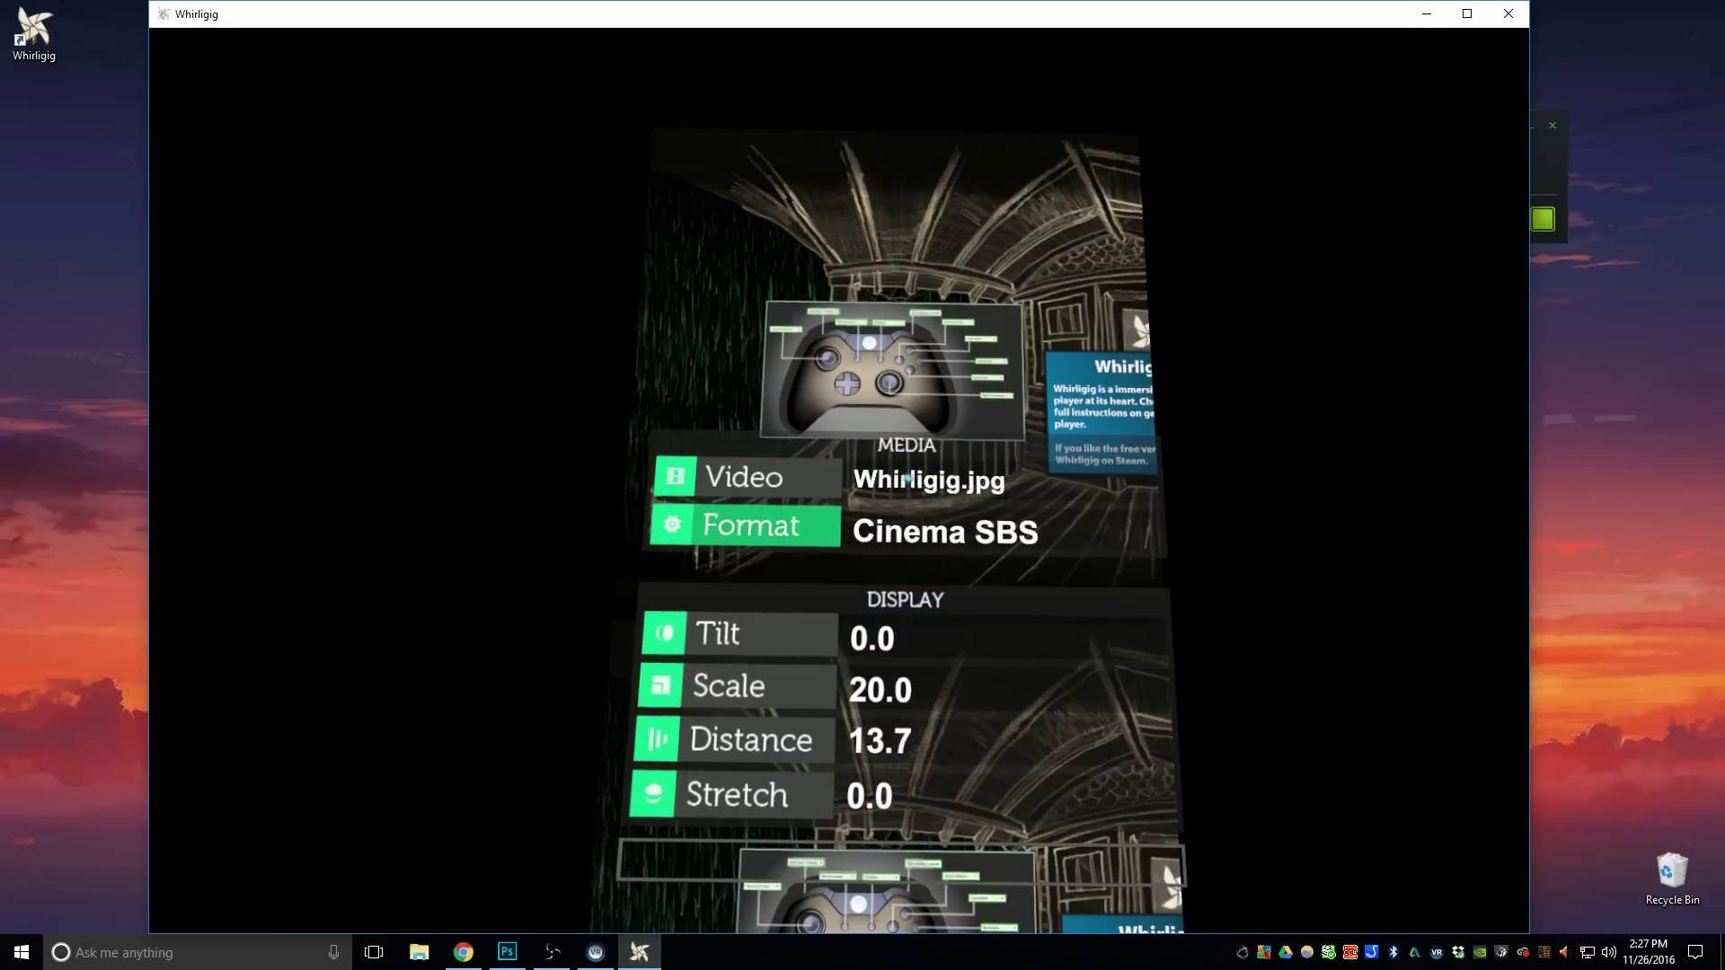
pyautogui.press('y')
pyautogui.press('y')
pyautogui.press('y')
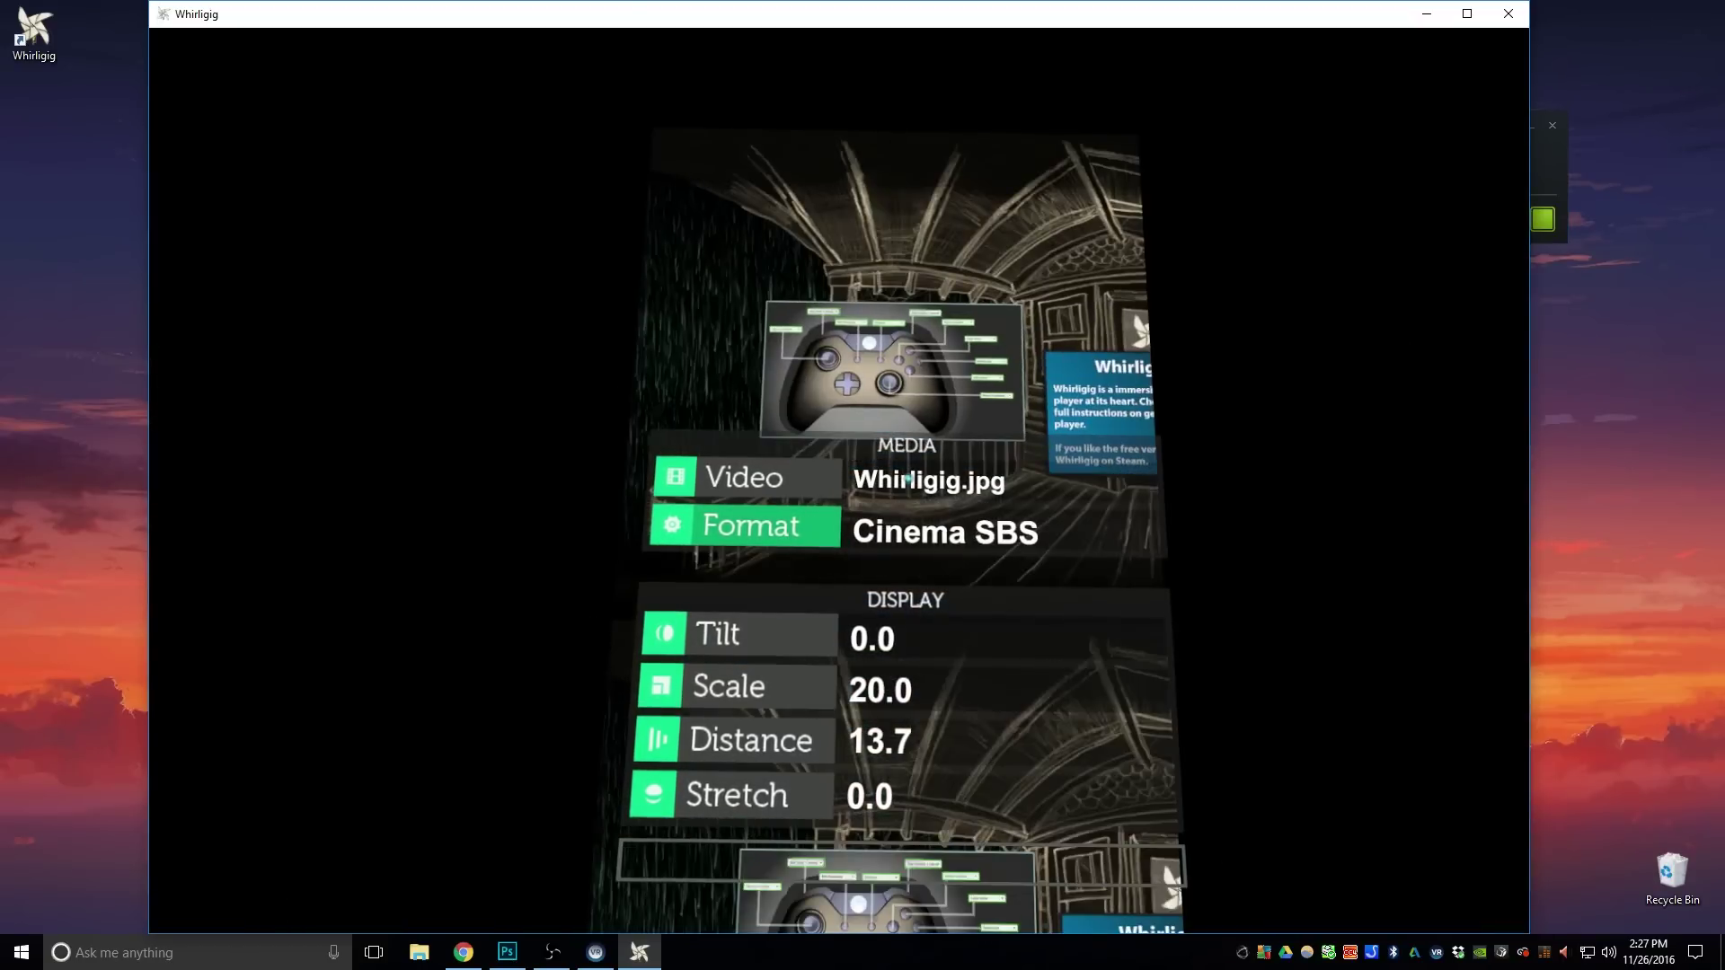
pyautogui.press('y')
pyautogui.press('y')
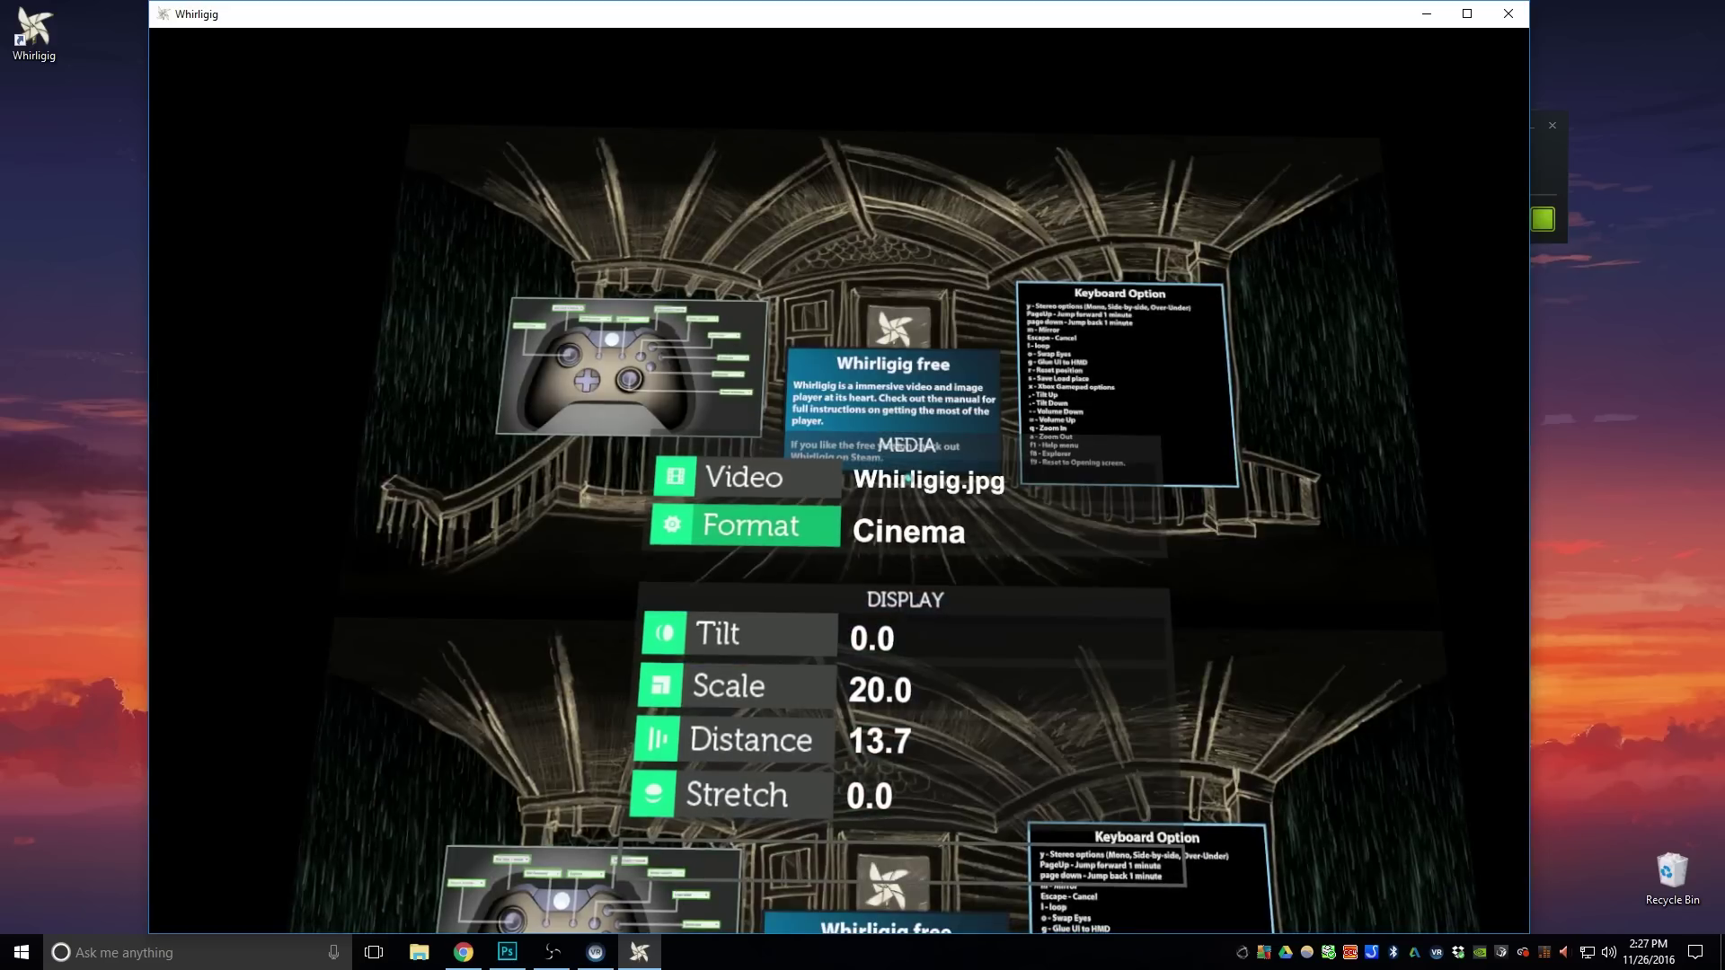
pyautogui.press('Right')
pyautogui.press('Right')
pyautogui.press('Right')
pyautogui.press('Right')
pyautogui.press('Right')
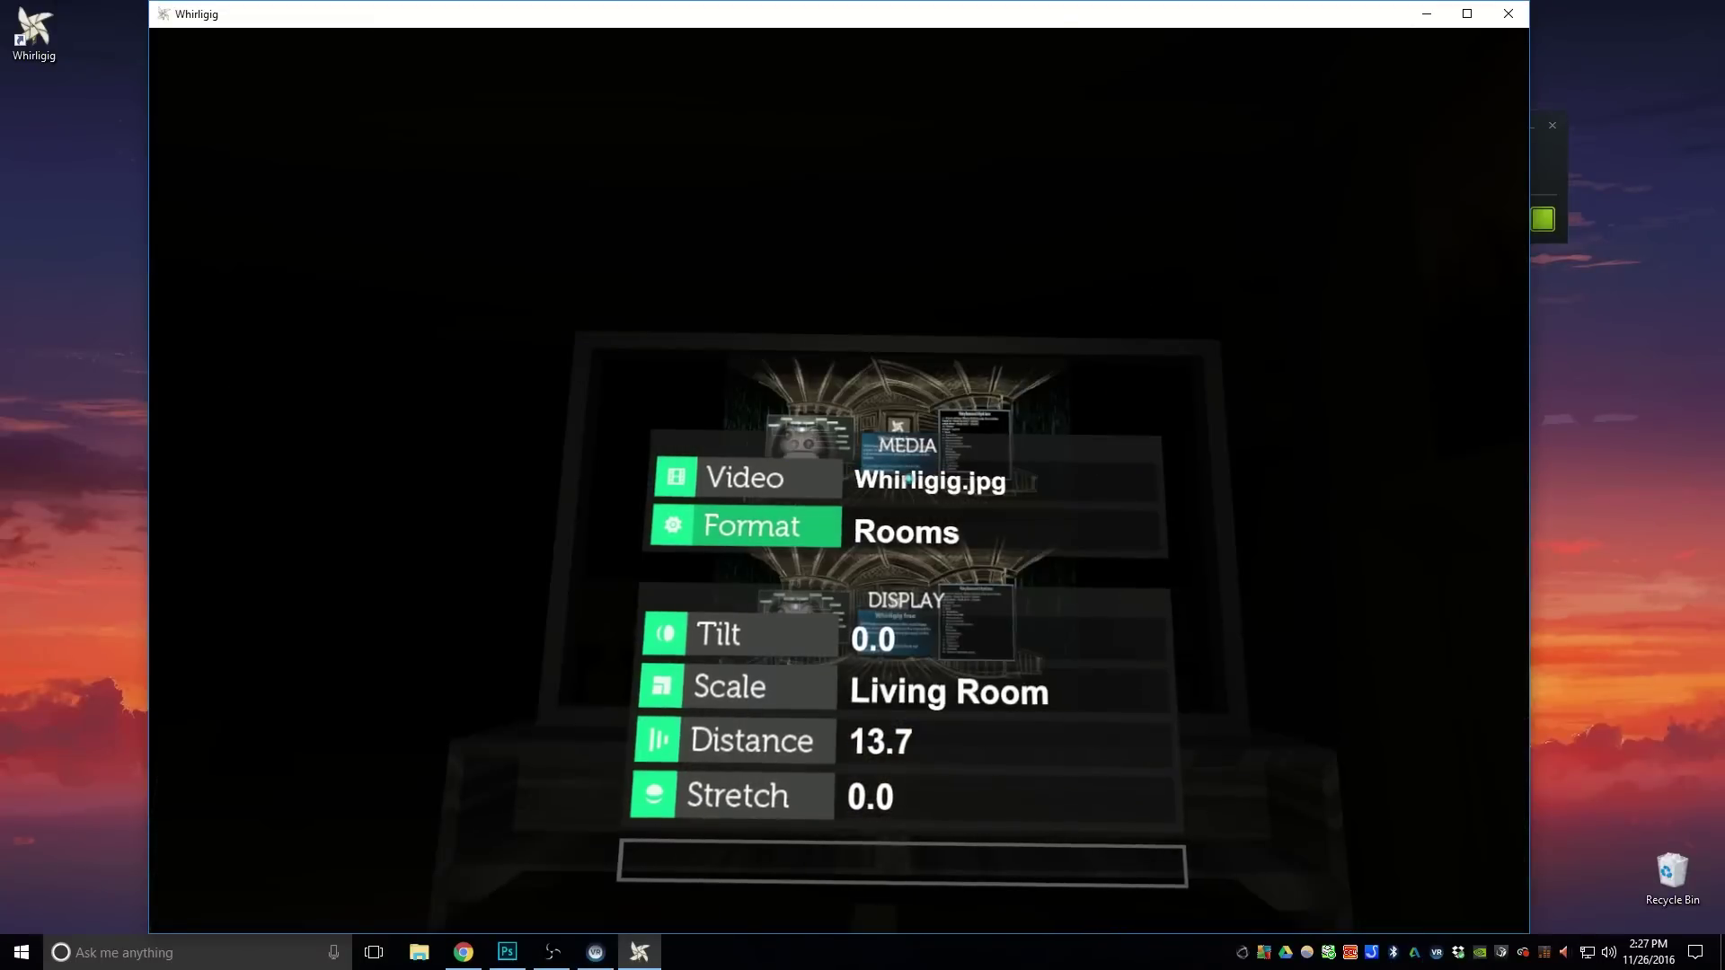
pyautogui.press('Right')
pyautogui.press('Left')
pyautogui.press('y')
pyautogui.press('y')
pyautogui.press('y')
pyautogui.press('y')
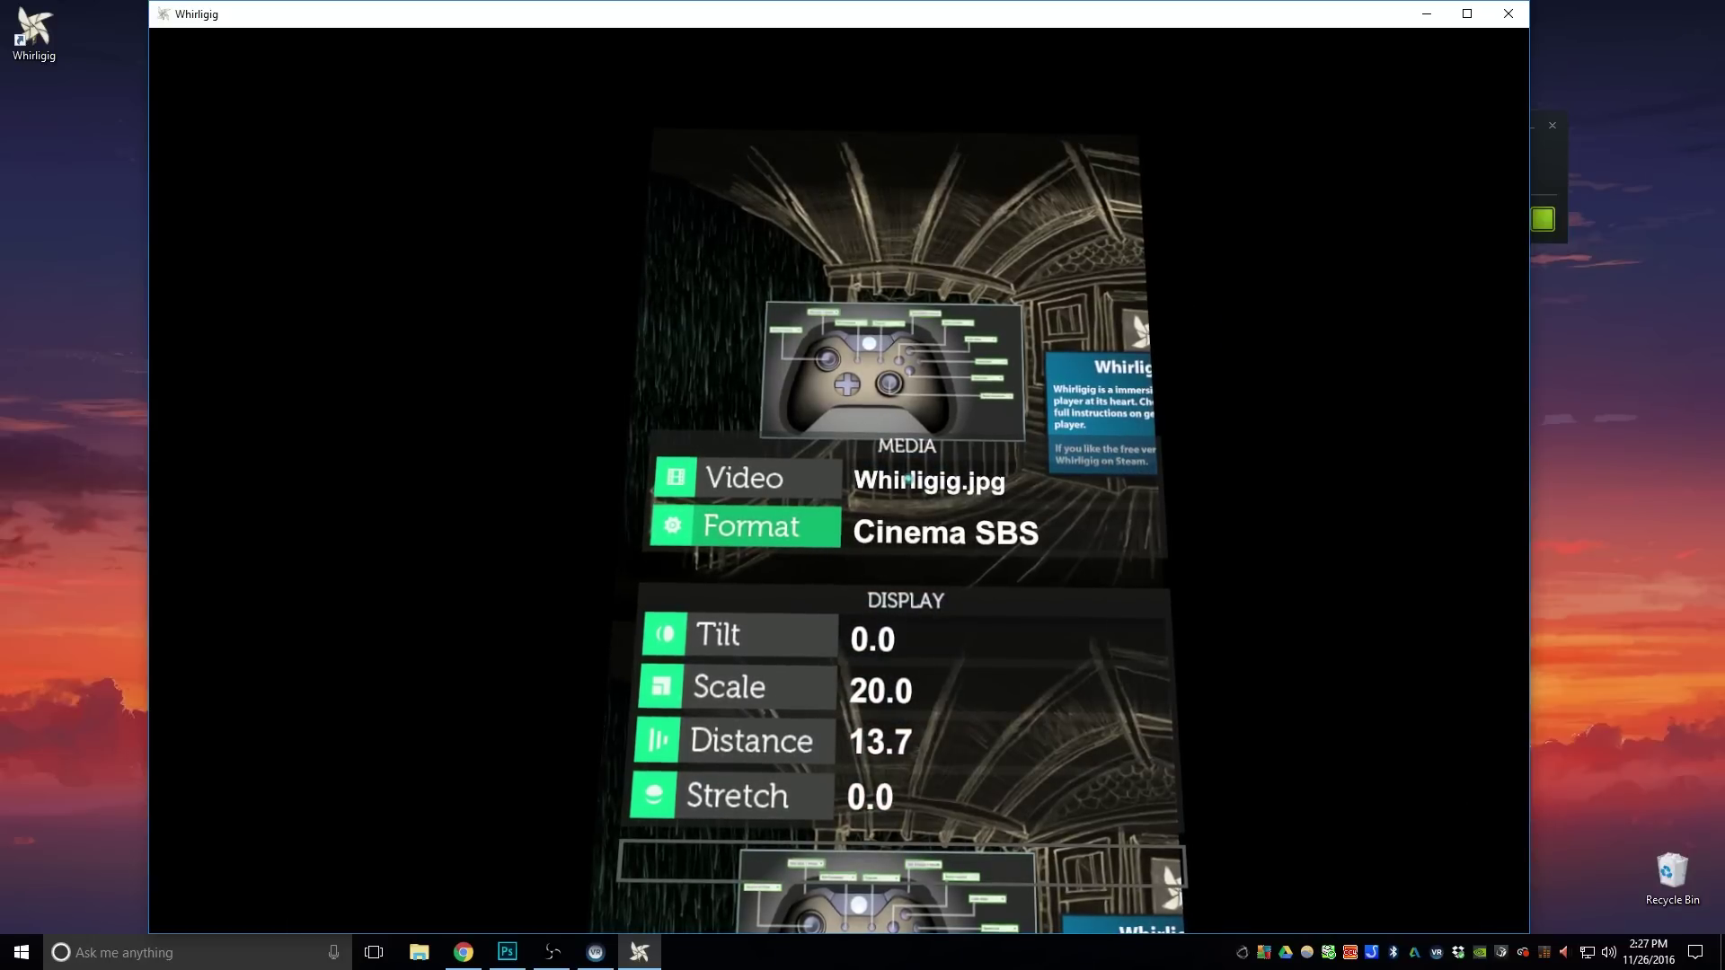
pyautogui.press('y')
pyautogui.press('y')
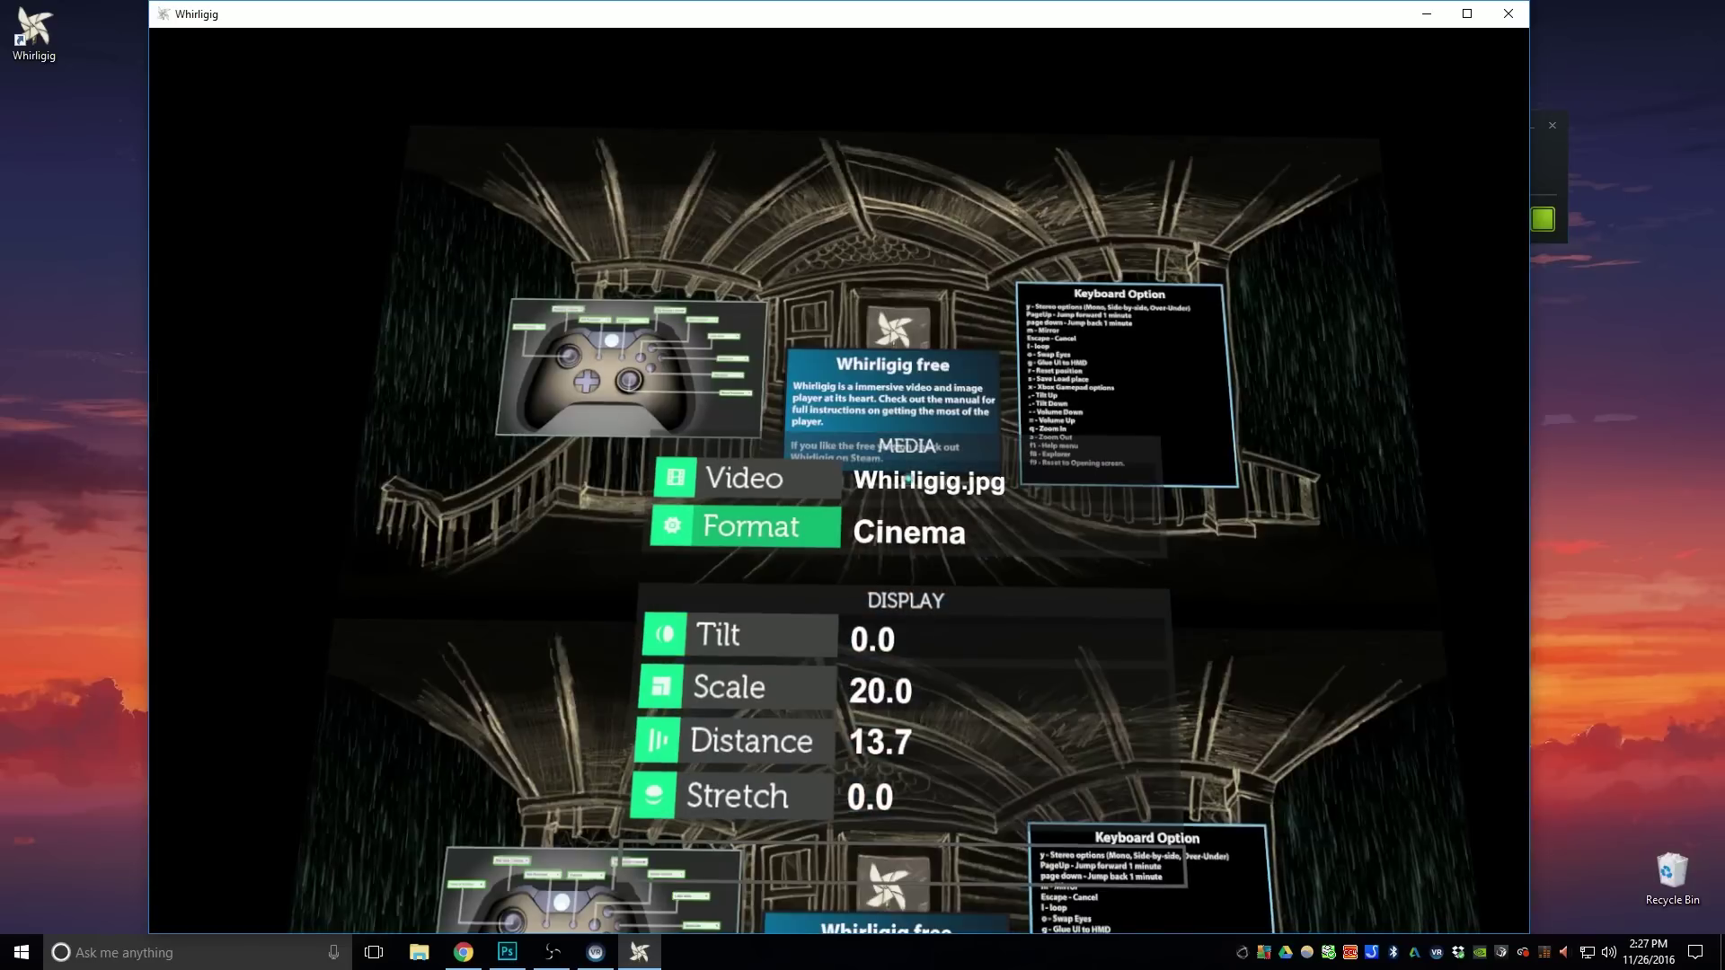
pyautogui.press('y')
pyautogui.press('y')
pyautogui.press('y')
pyautogui.press('y')
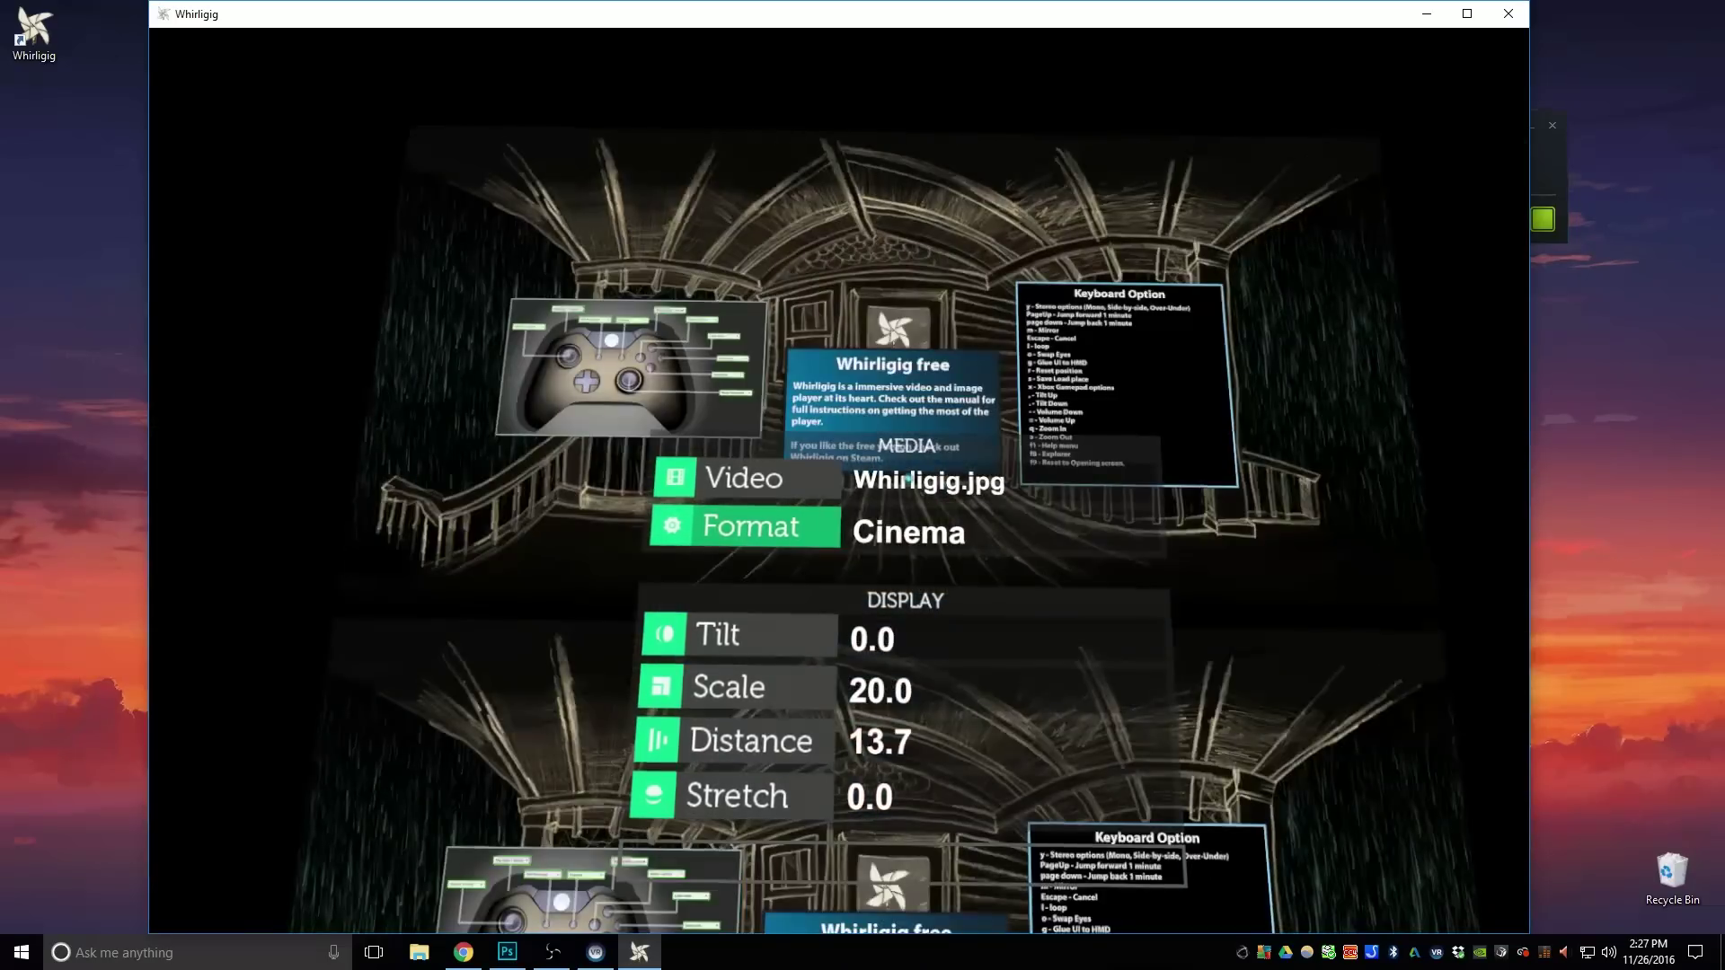
pyautogui.press('y')
pyautogui.press('y')
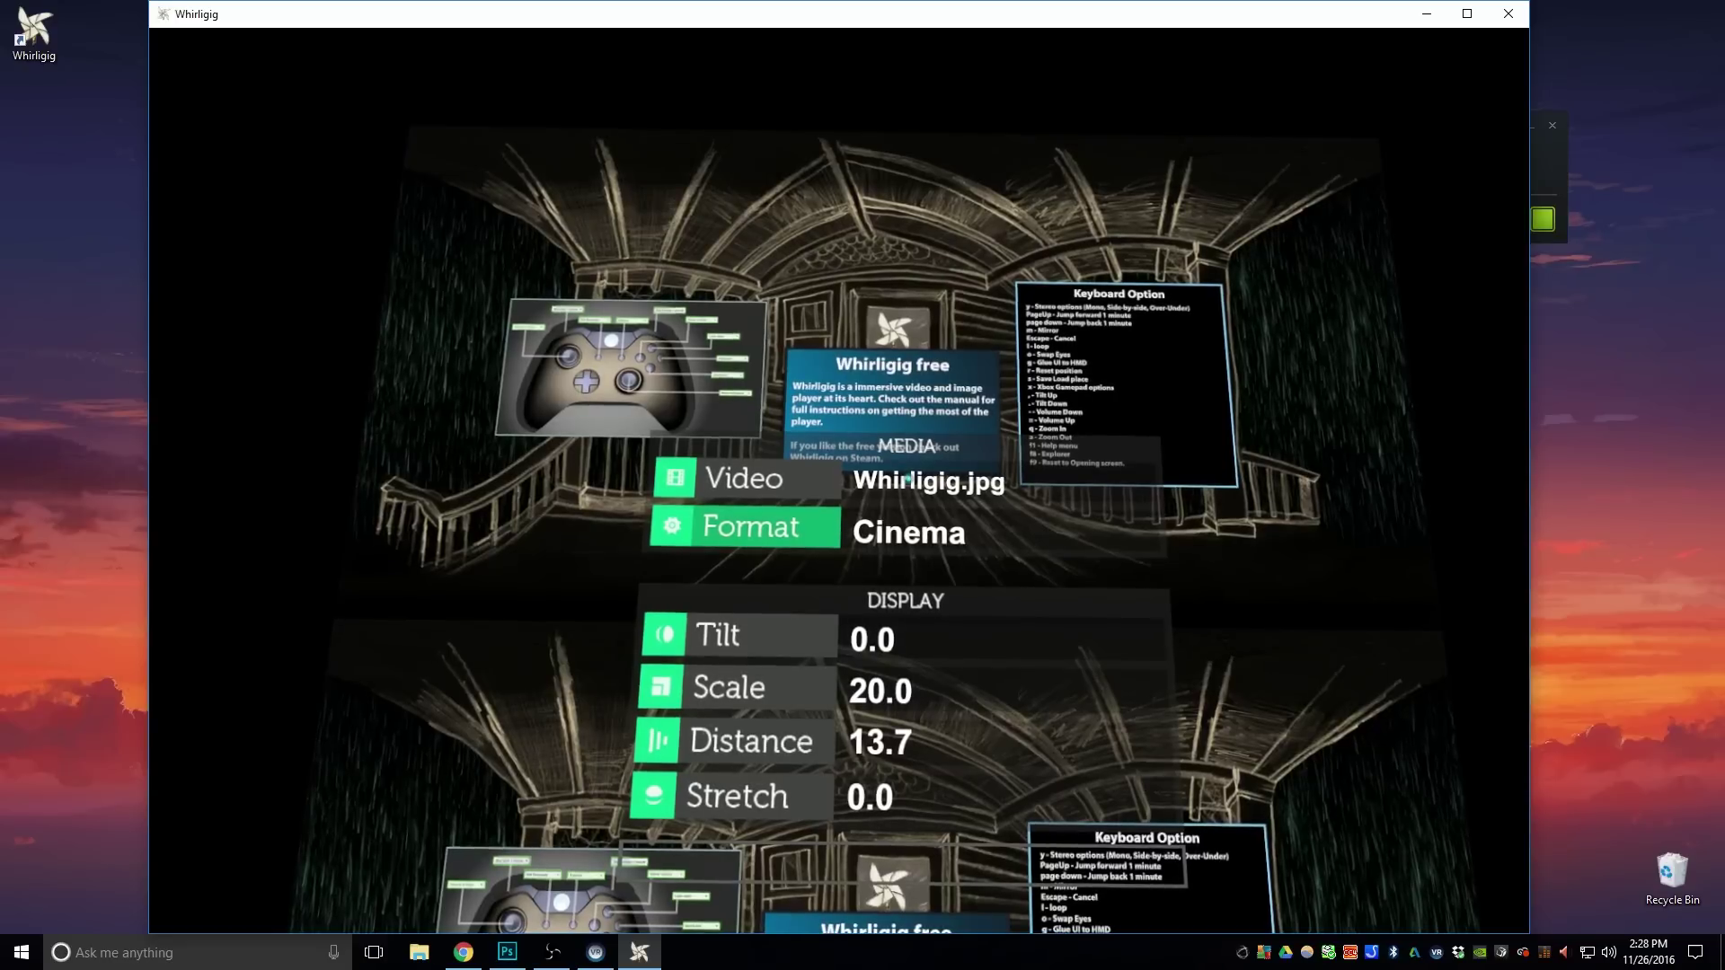
pyautogui.press('x')
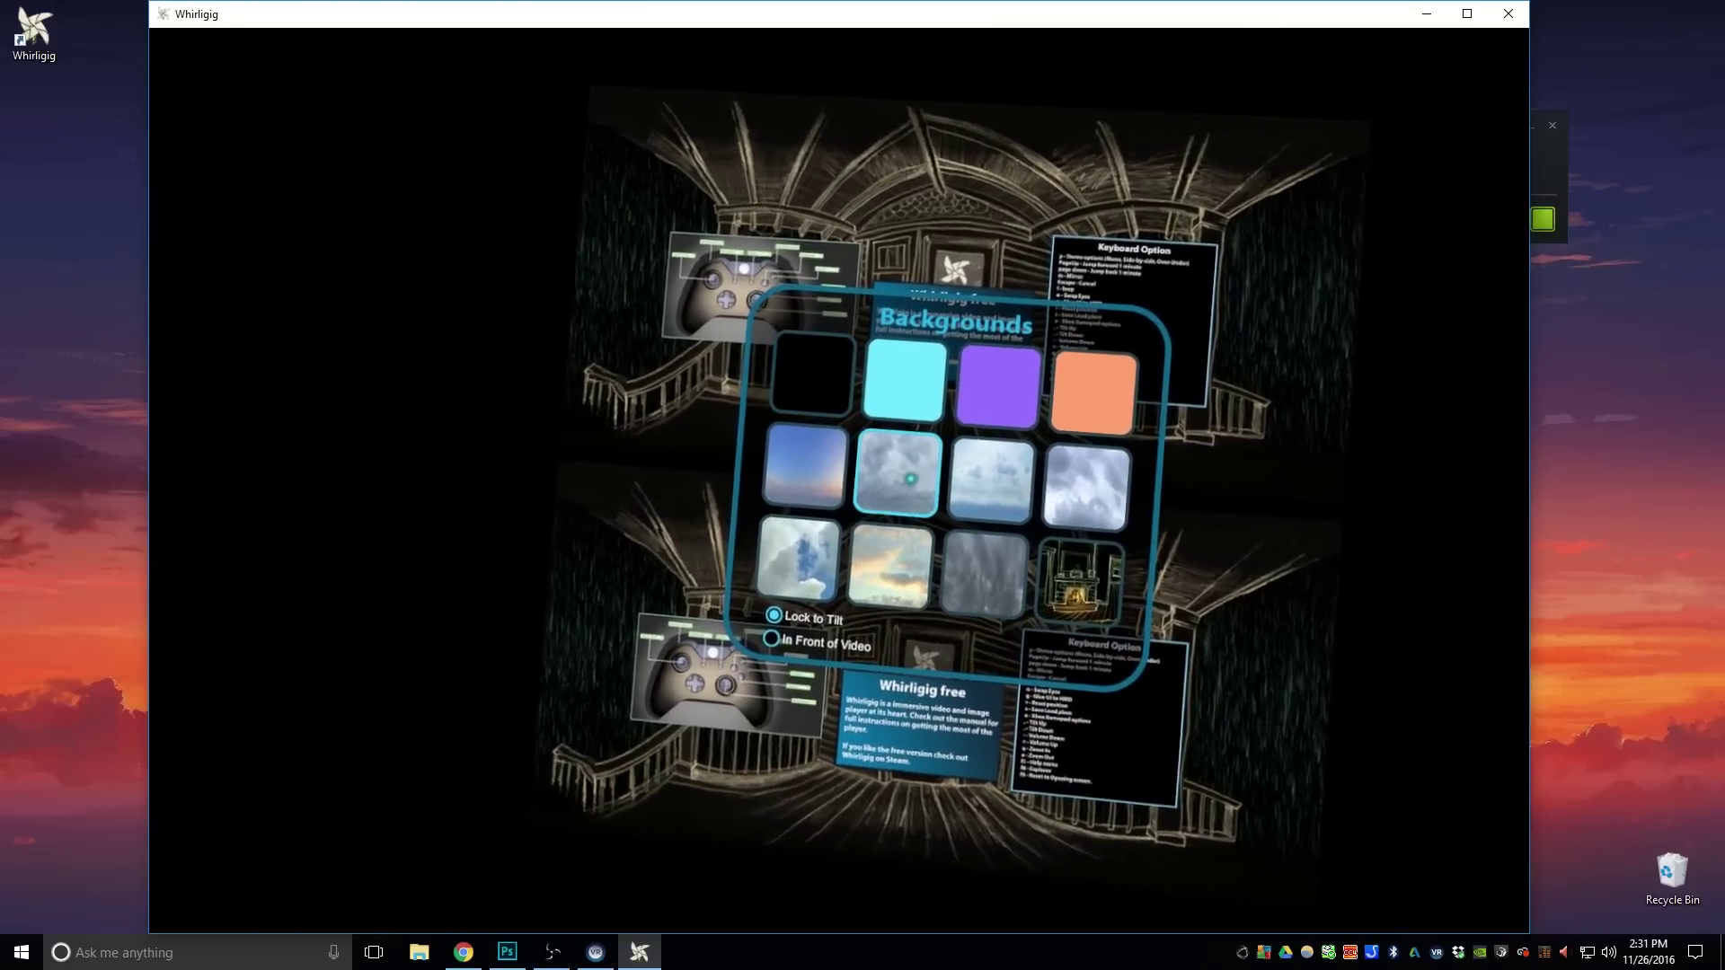
# Step: Pick the cloud tile as the backdrop and go back to the Media/Display menu
pyautogui.click(910, 478)
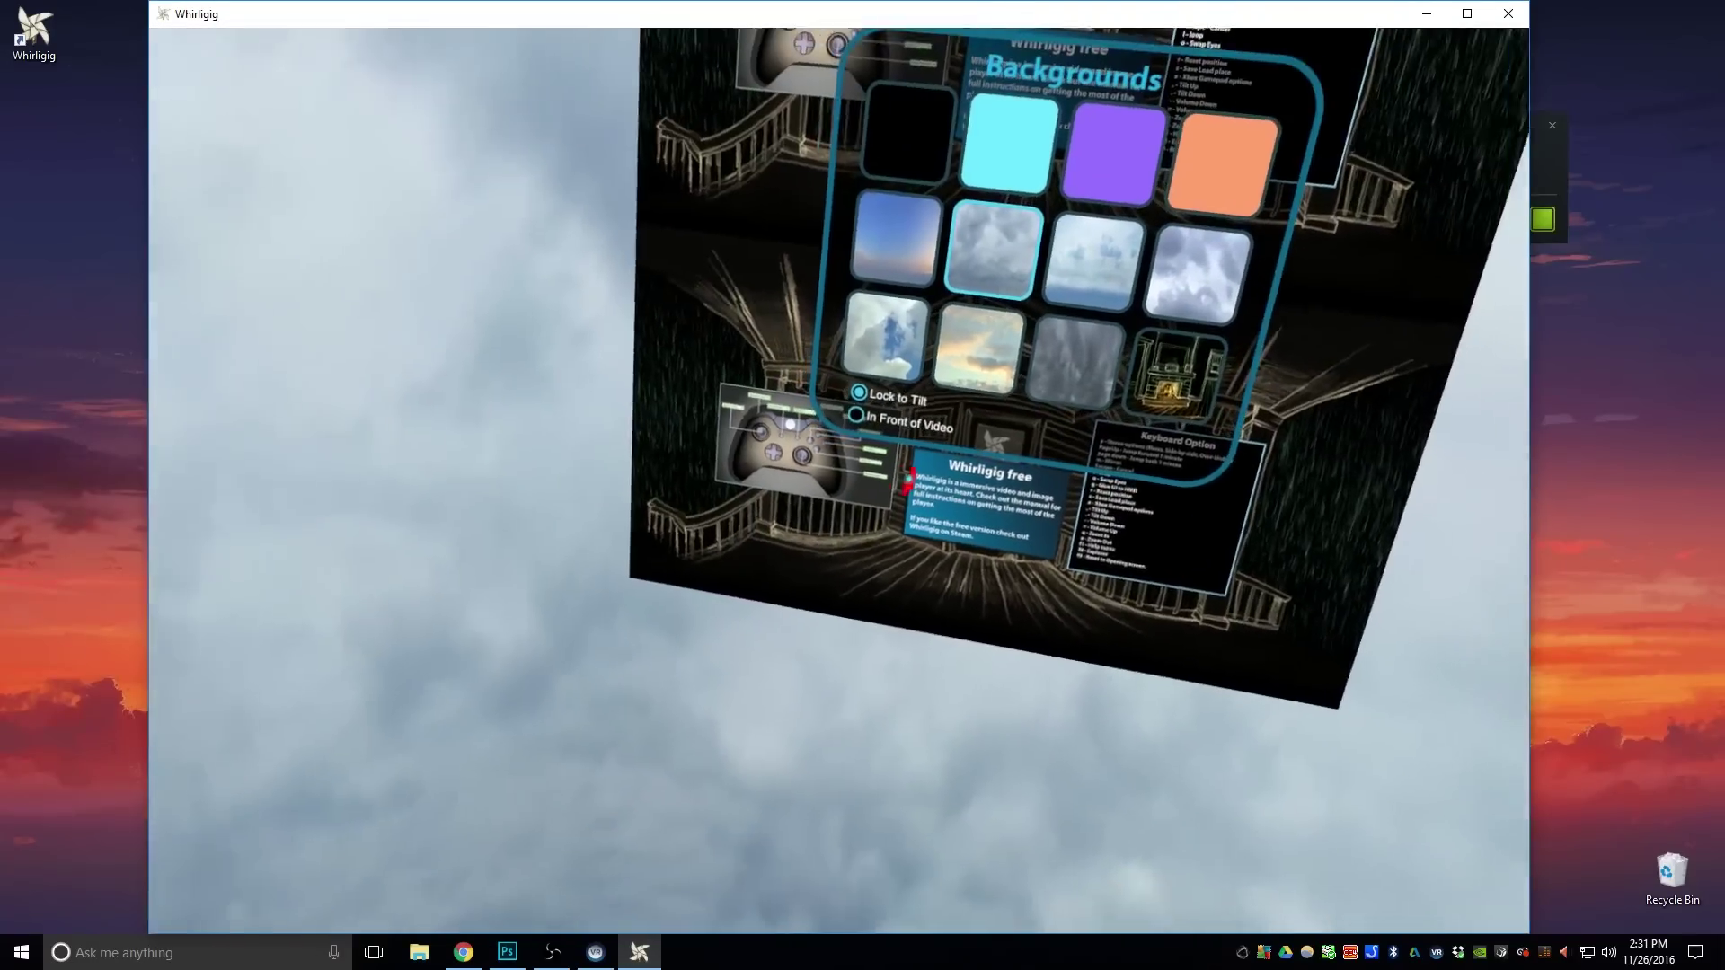
pyautogui.press('Escape')
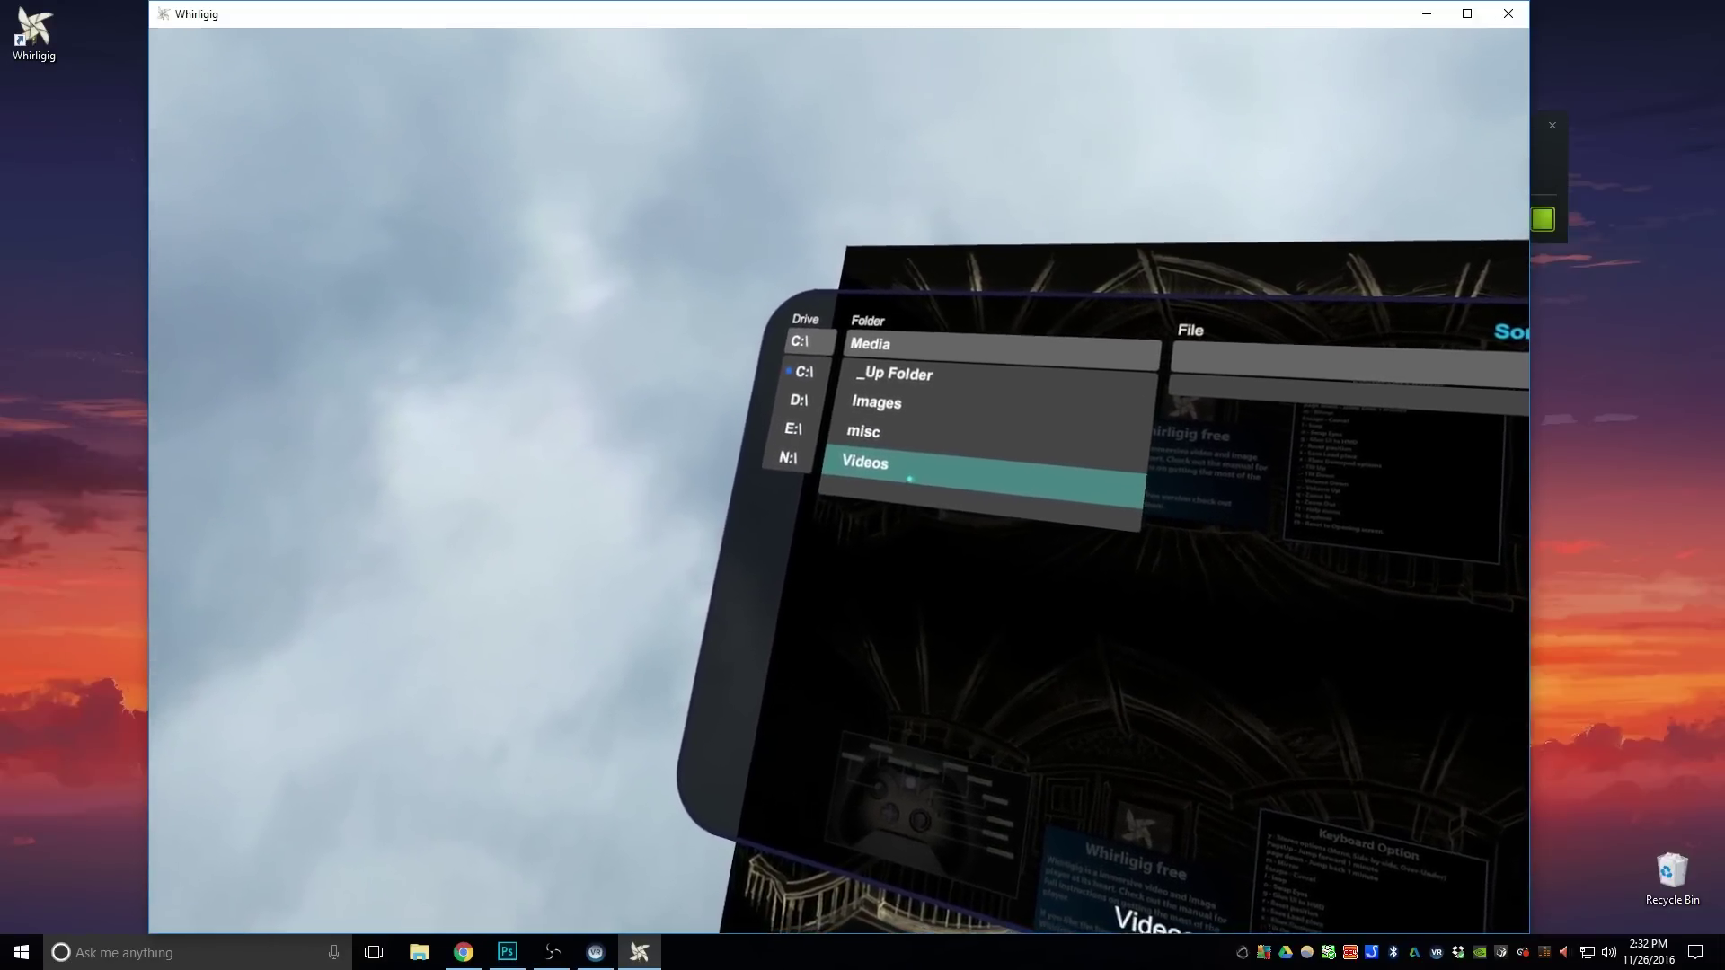
# Step: Open the Videos folder in C:\Media and play one.mp4
pyautogui.click(909, 479)
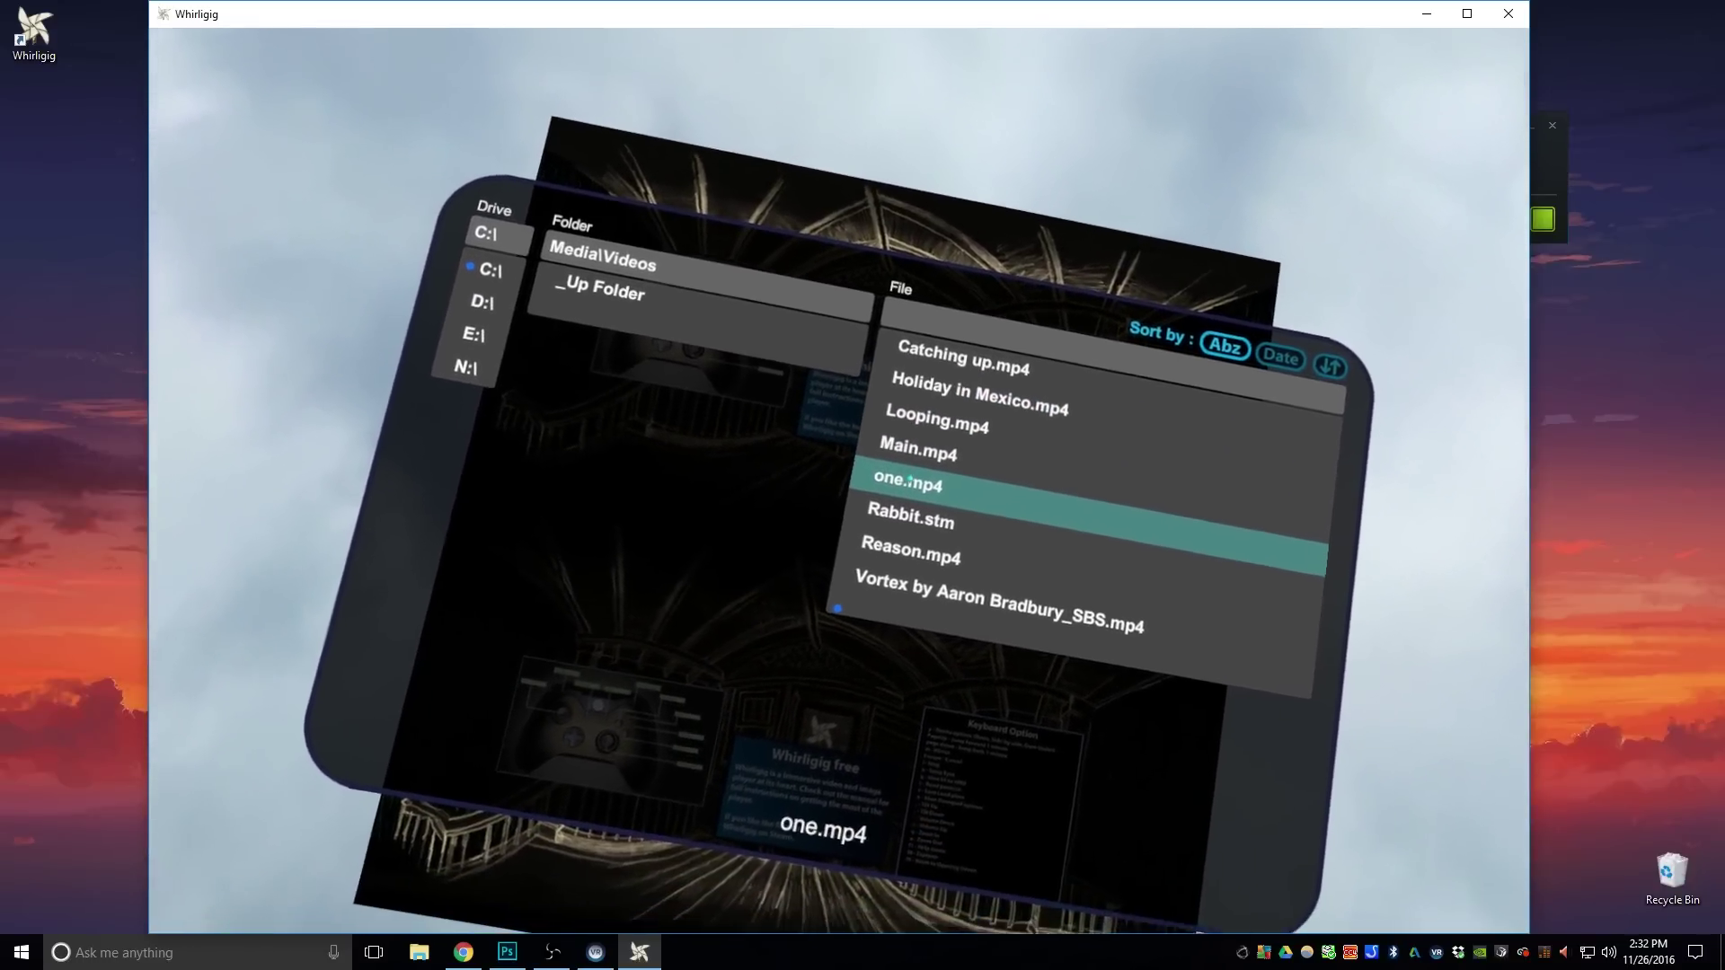
pyautogui.click(910, 480)
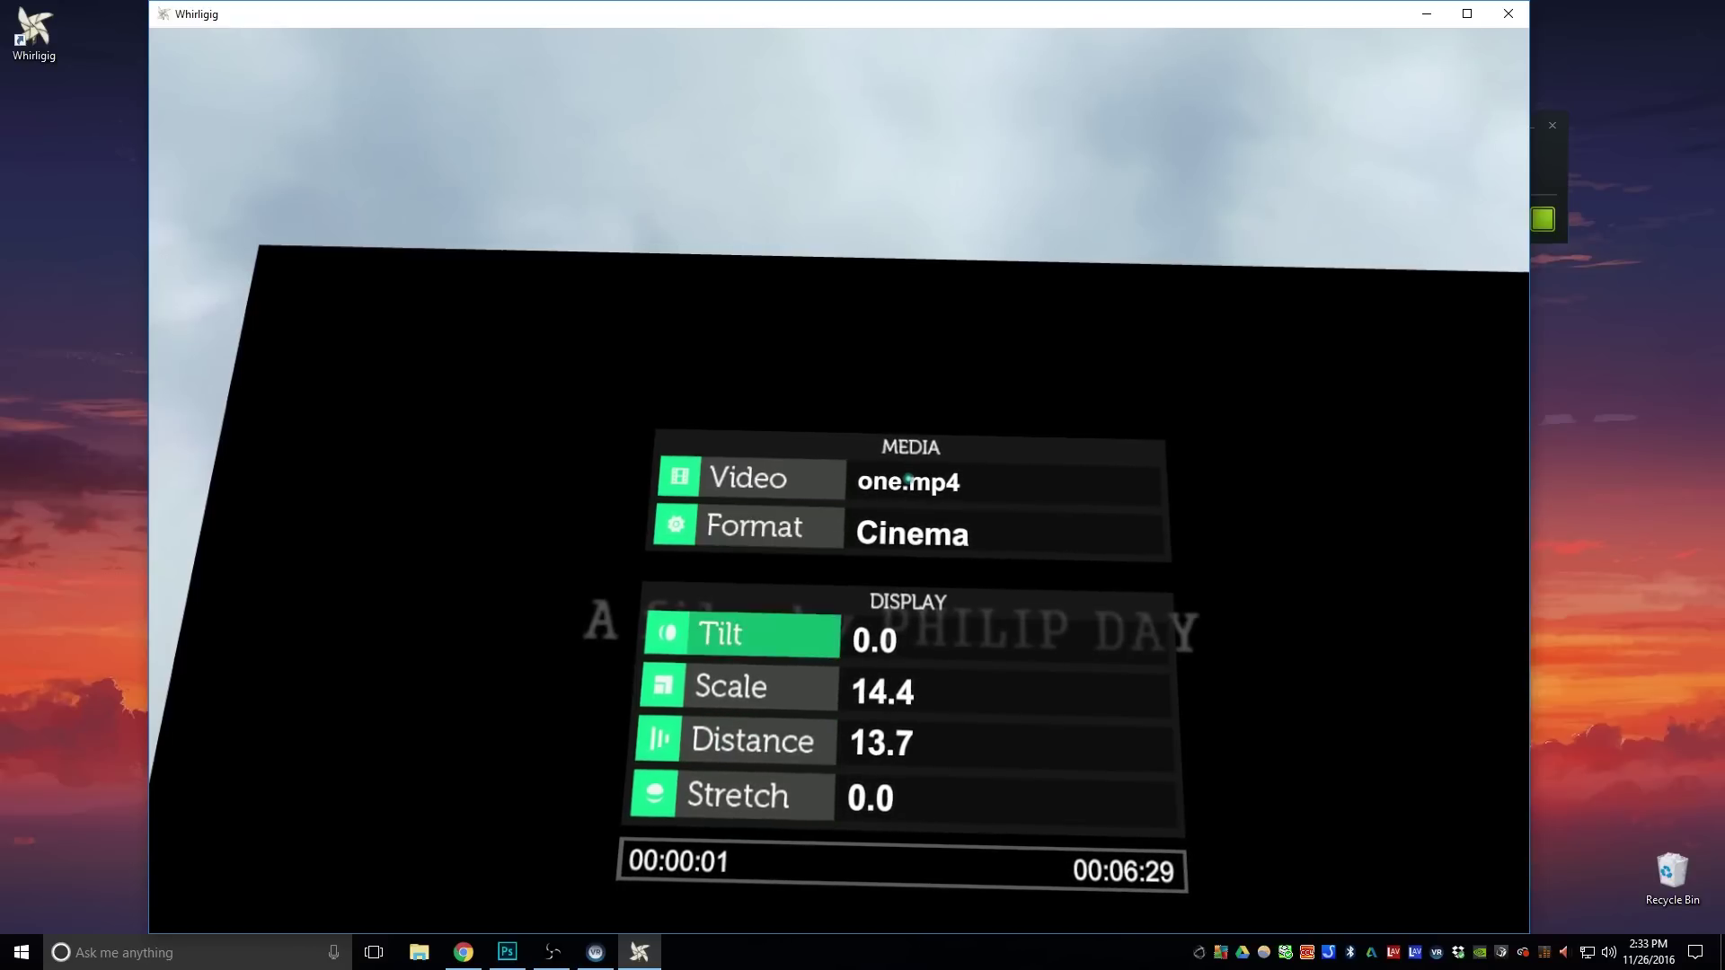
# Step: Lower Scale to 13.0 and raise Distance to 20.1 for the cinema screen
pyautogui.scroll(-5, 899, 691)
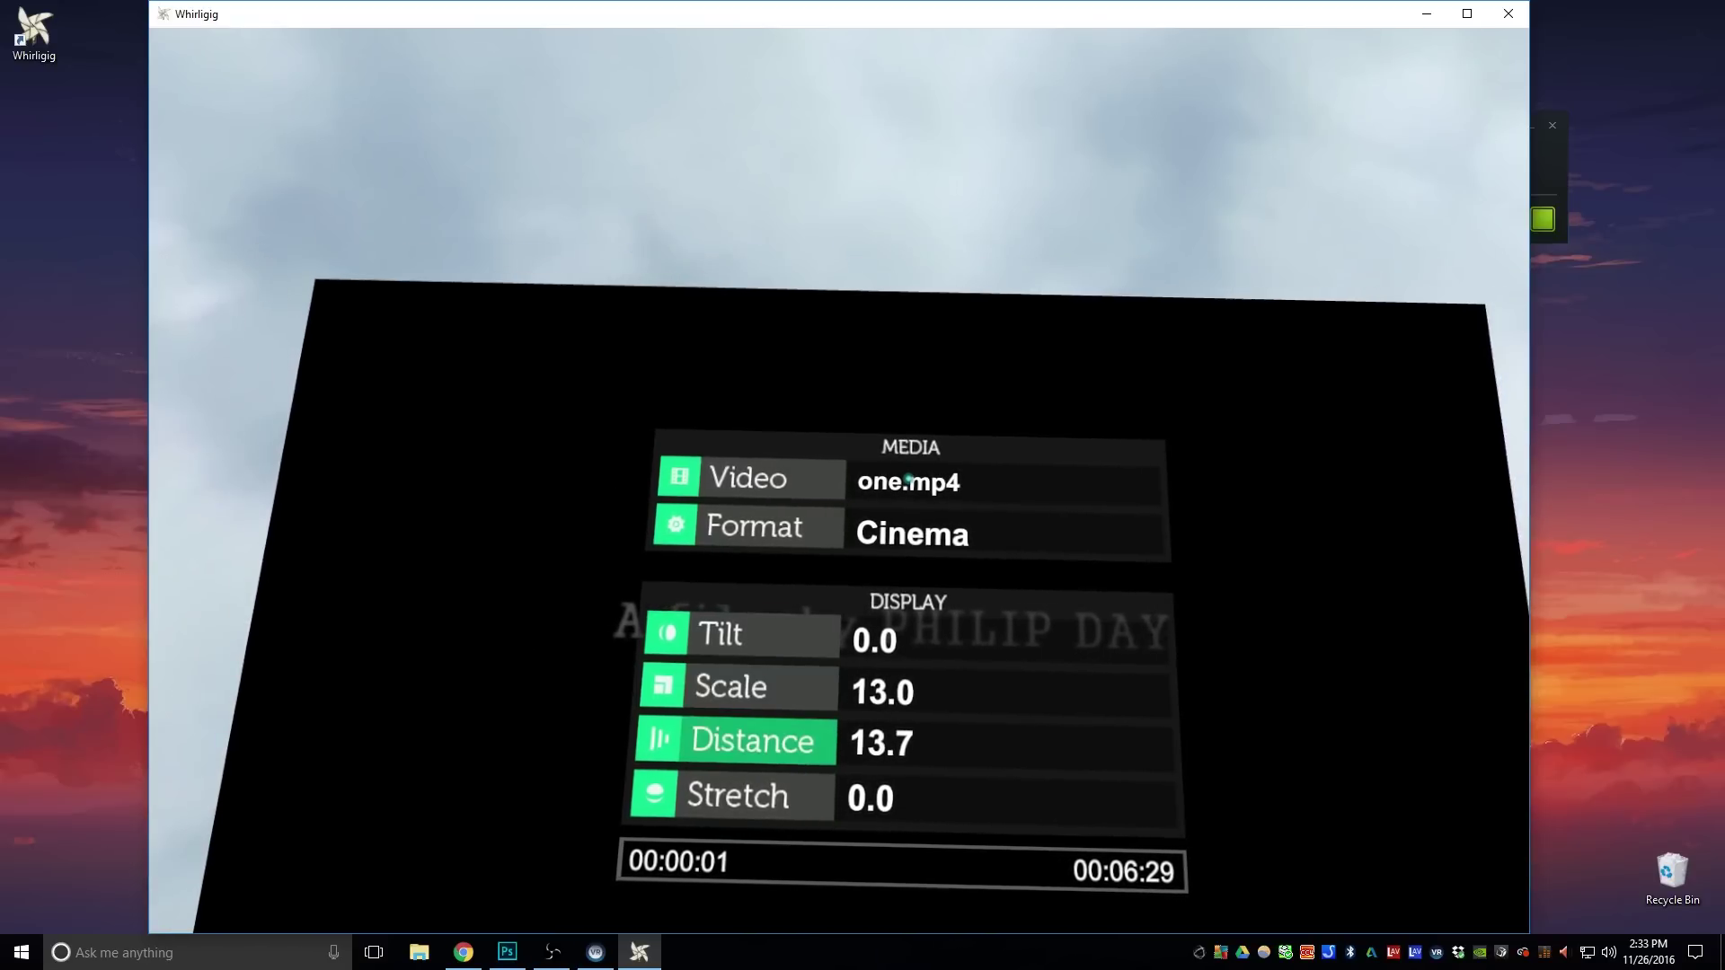
pyautogui.scroll(10, 898, 742)
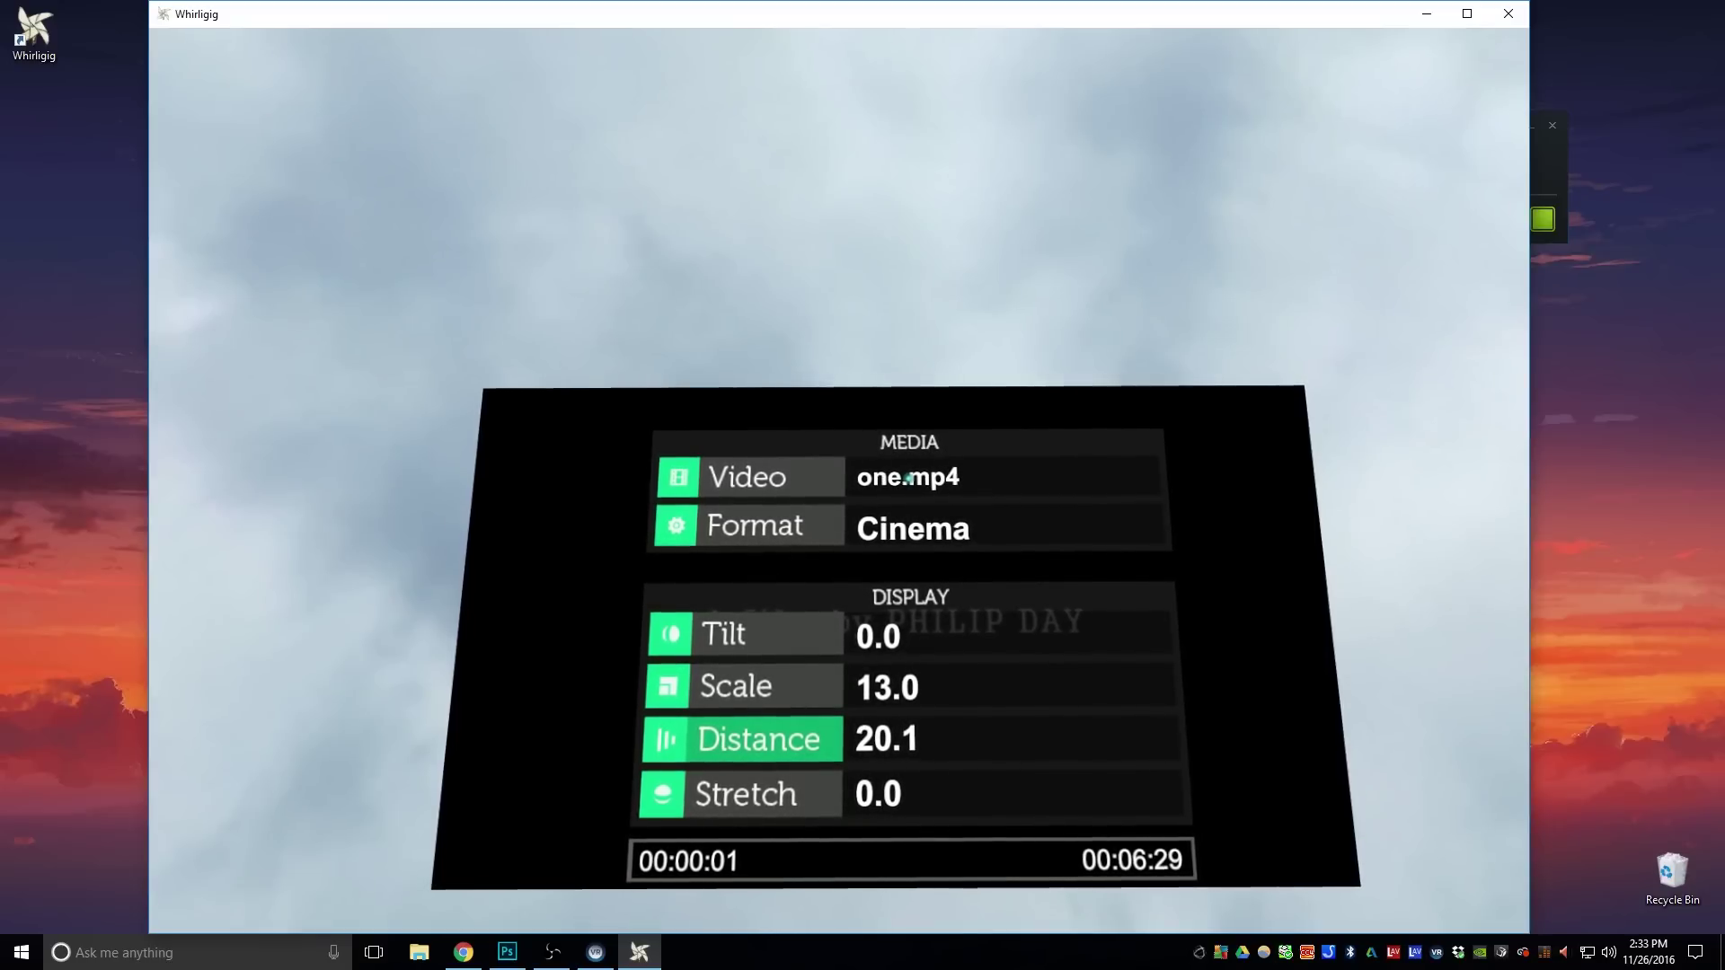
pyautogui.moveTo(908, 478)
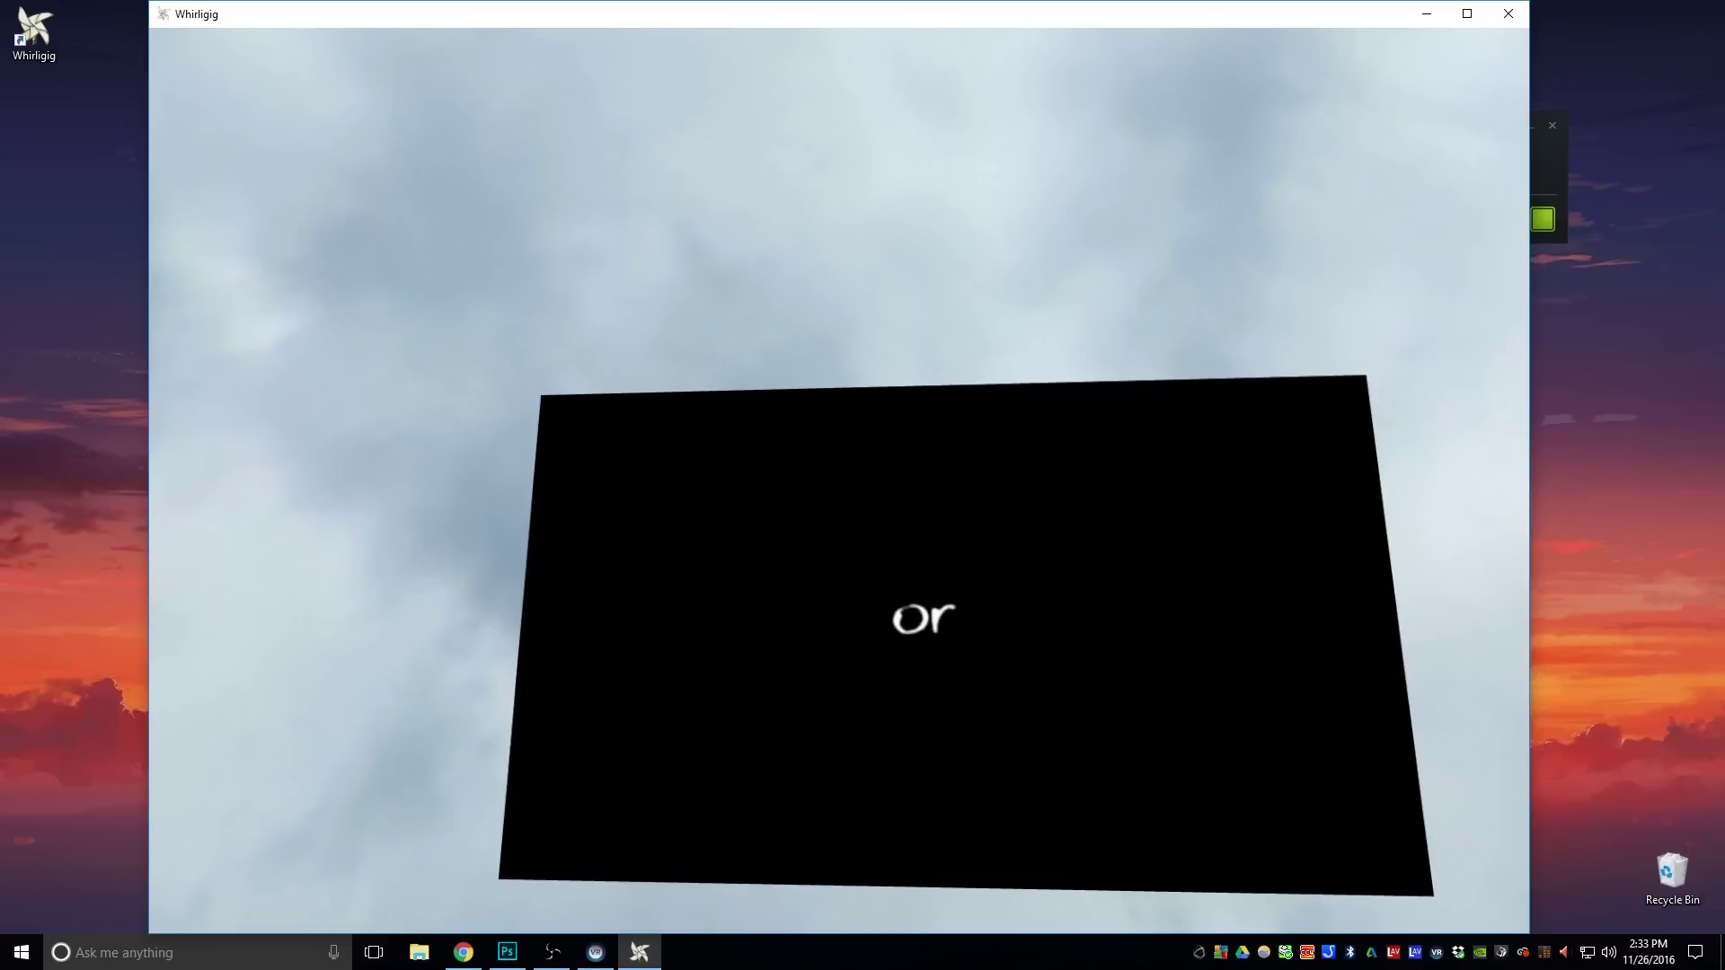
# Step: Skip one.mp4 forward and back in one-minute steps
pyautogui.press('Right')
pyautogui.press('Right')
pyautogui.press('Right')
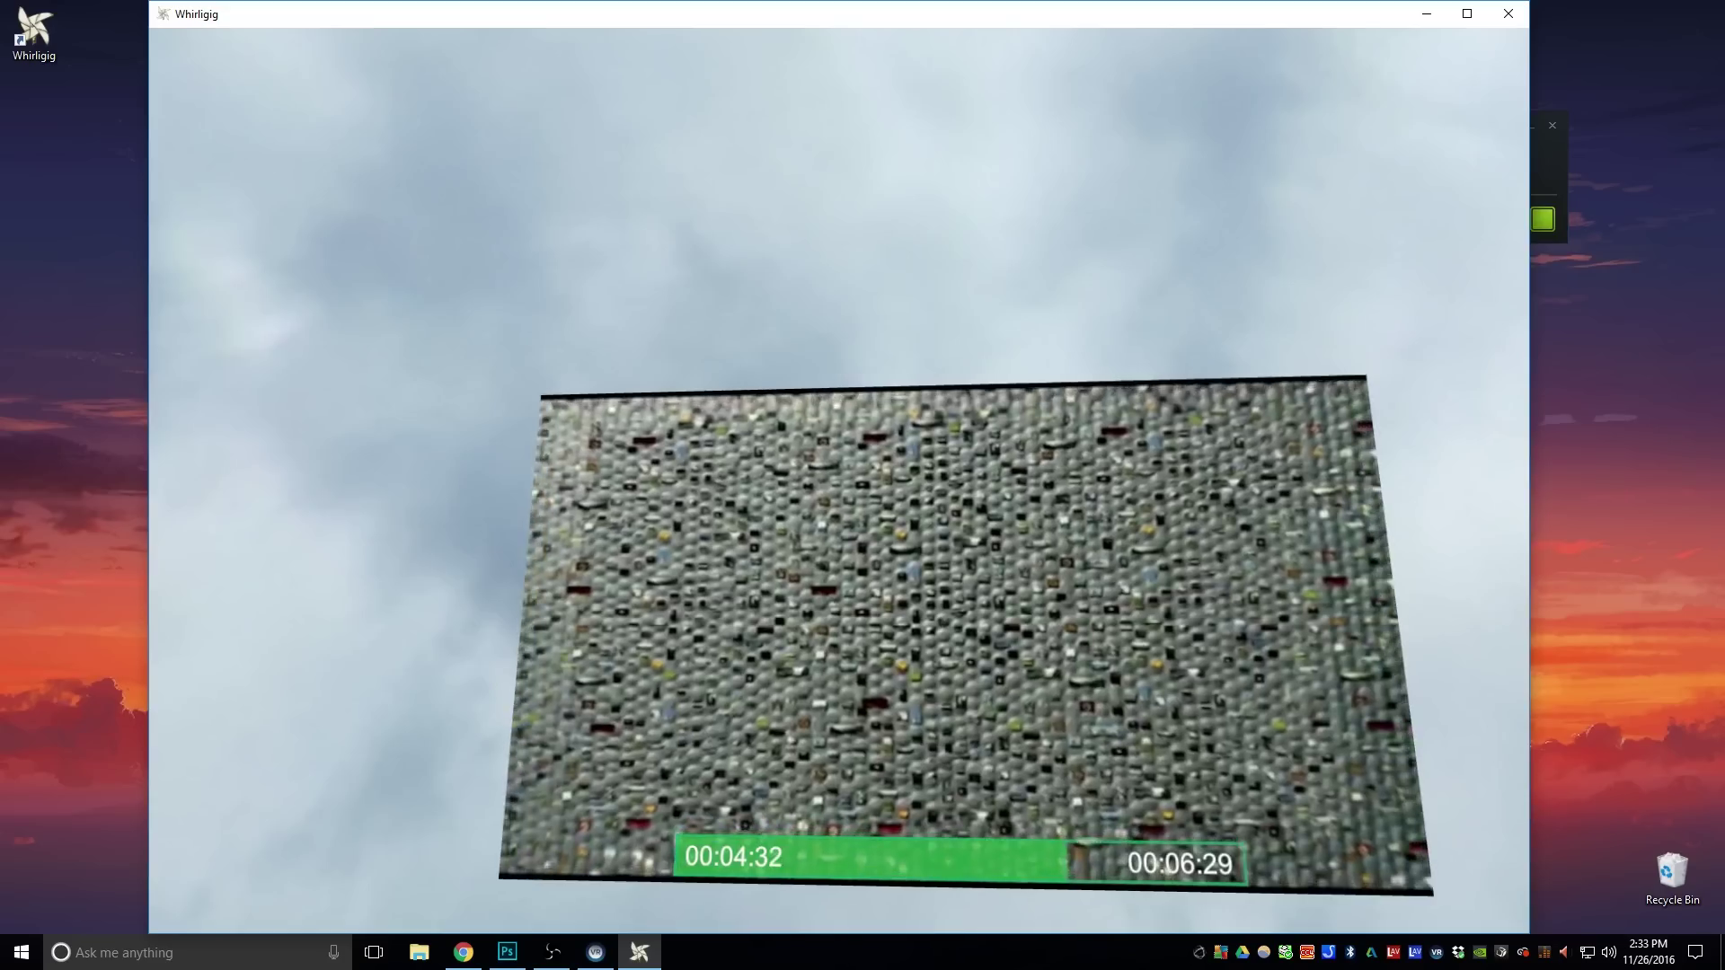
pyautogui.press('Left')
pyautogui.press('Left')
pyautogui.press('Left')
pyautogui.press('Right')
pyautogui.press('Right')
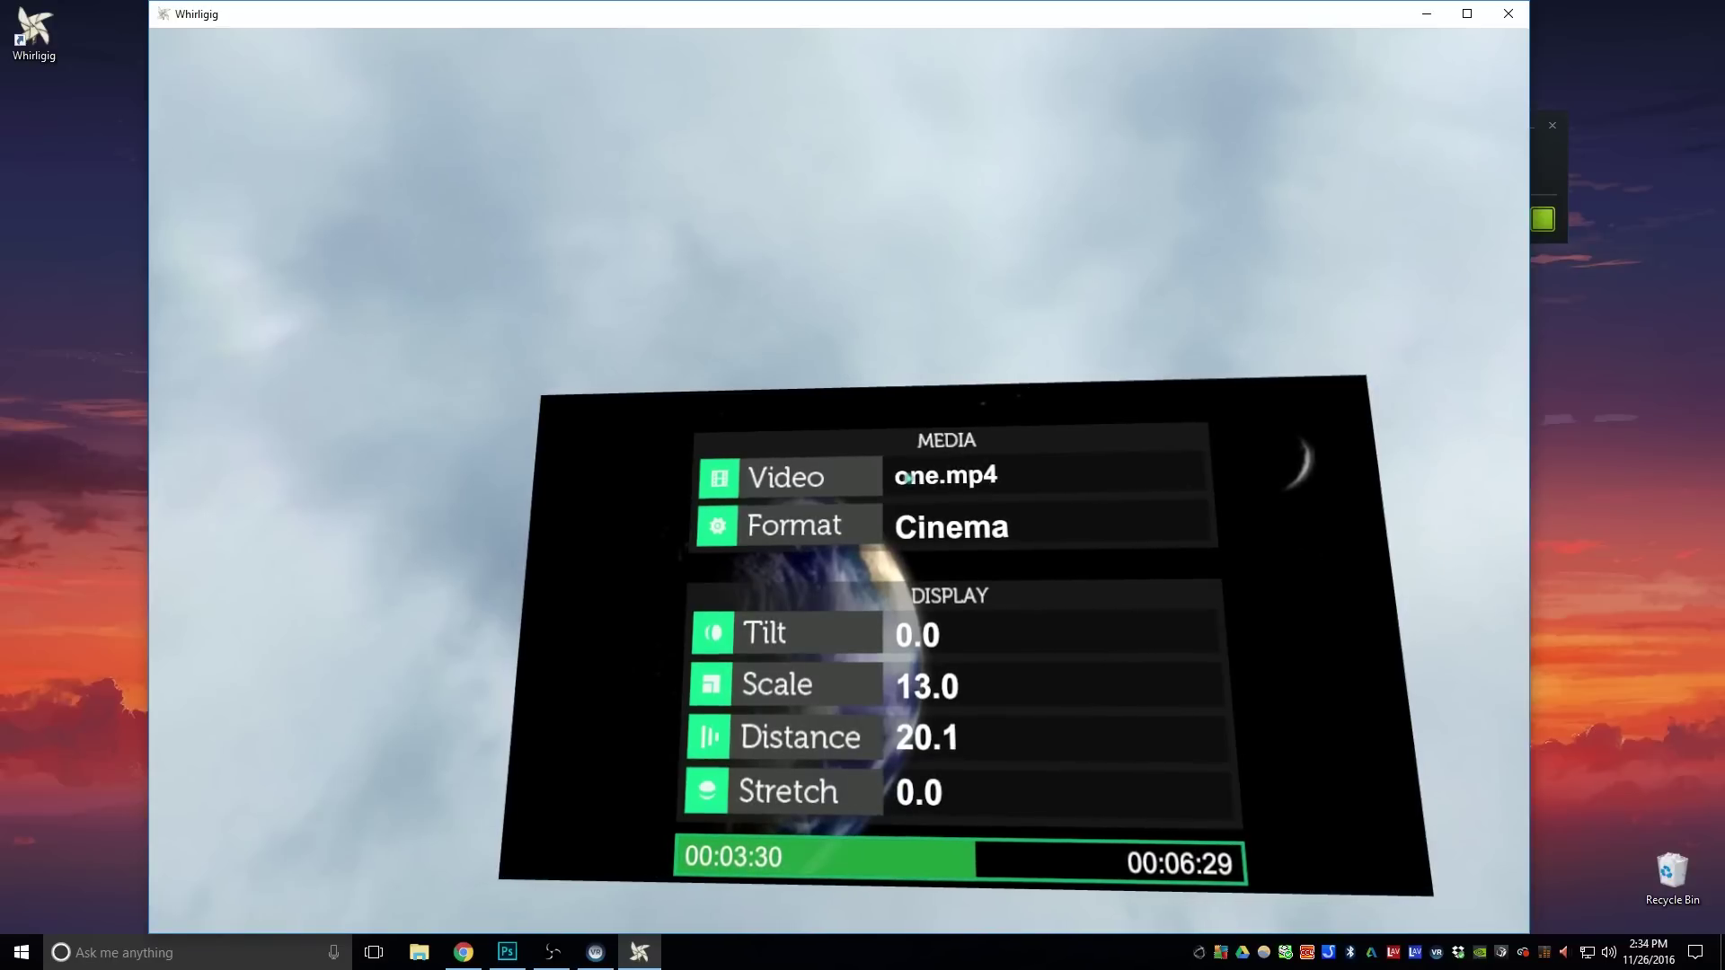
pyautogui.press('Left')
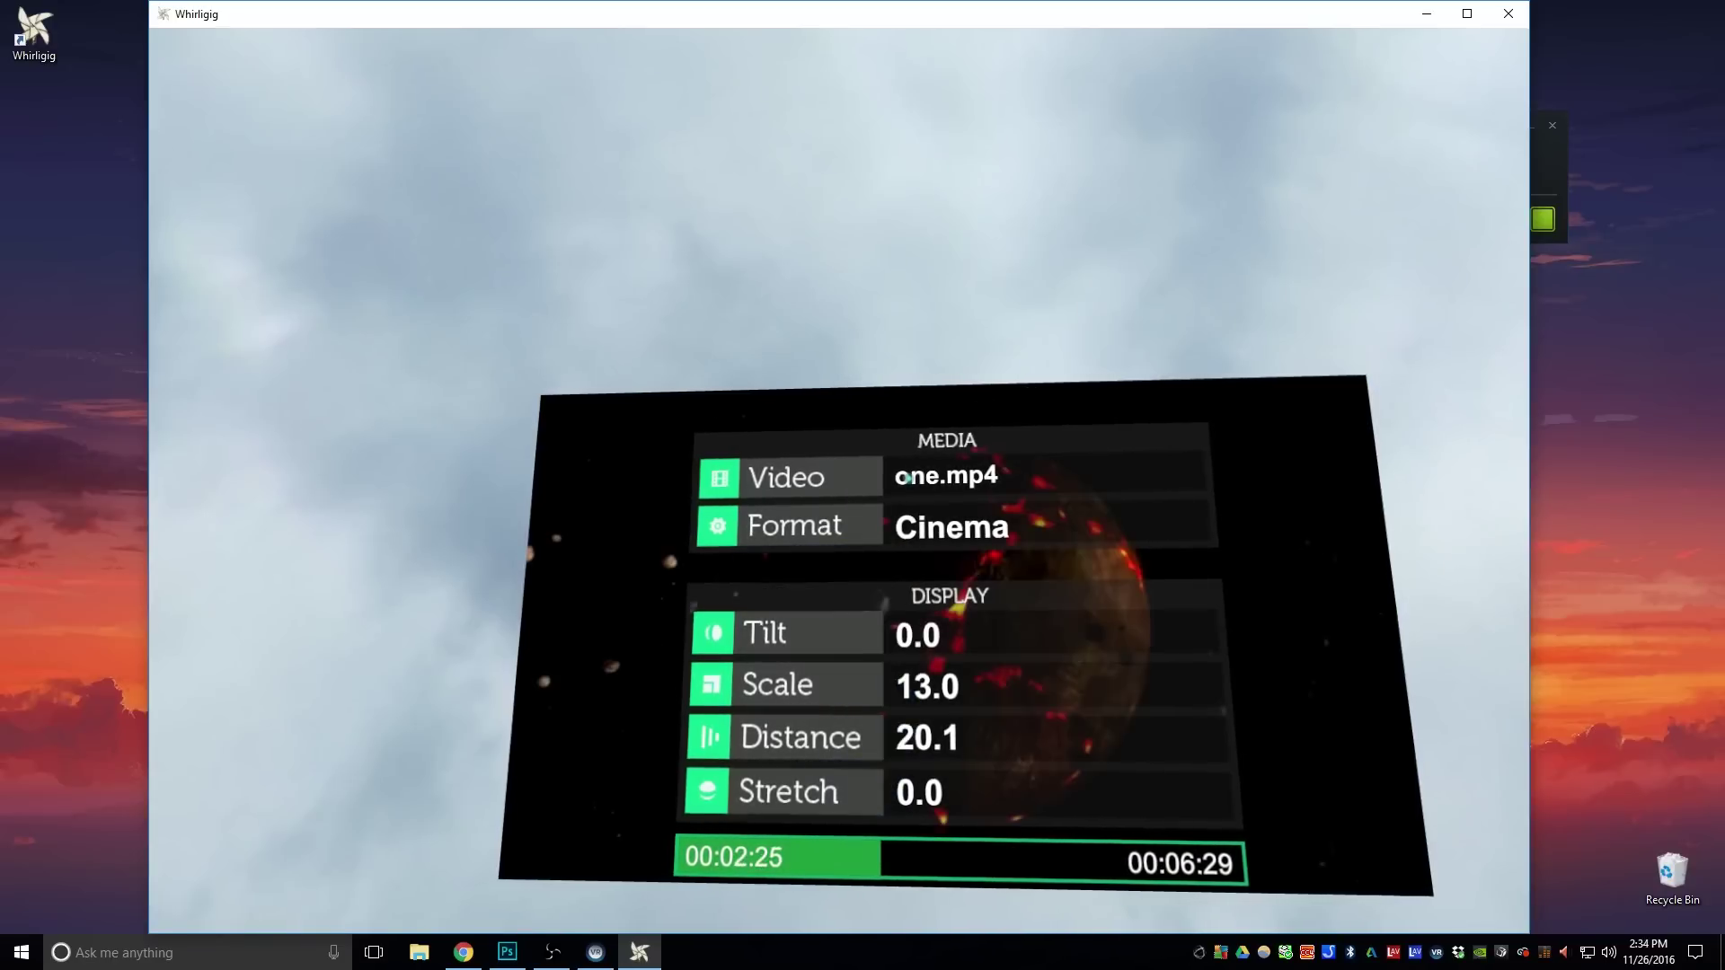
pyautogui.press('Right')
pyautogui.press('Right')
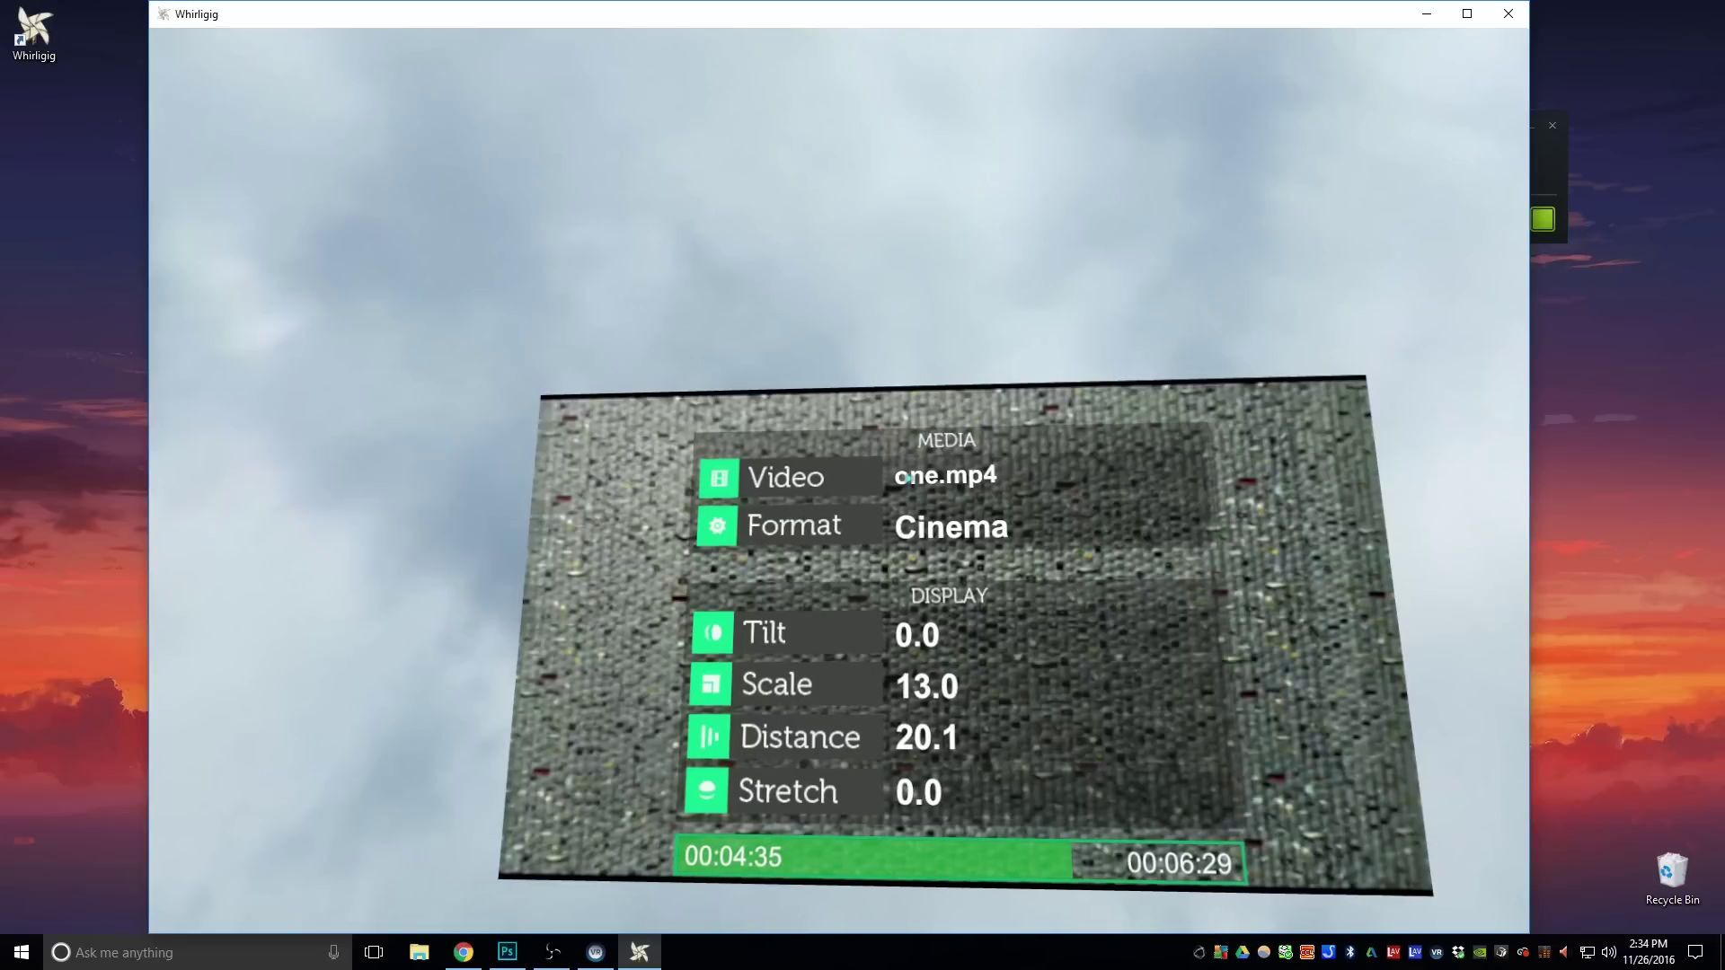
pyautogui.press('Left')
pyautogui.press('Left')
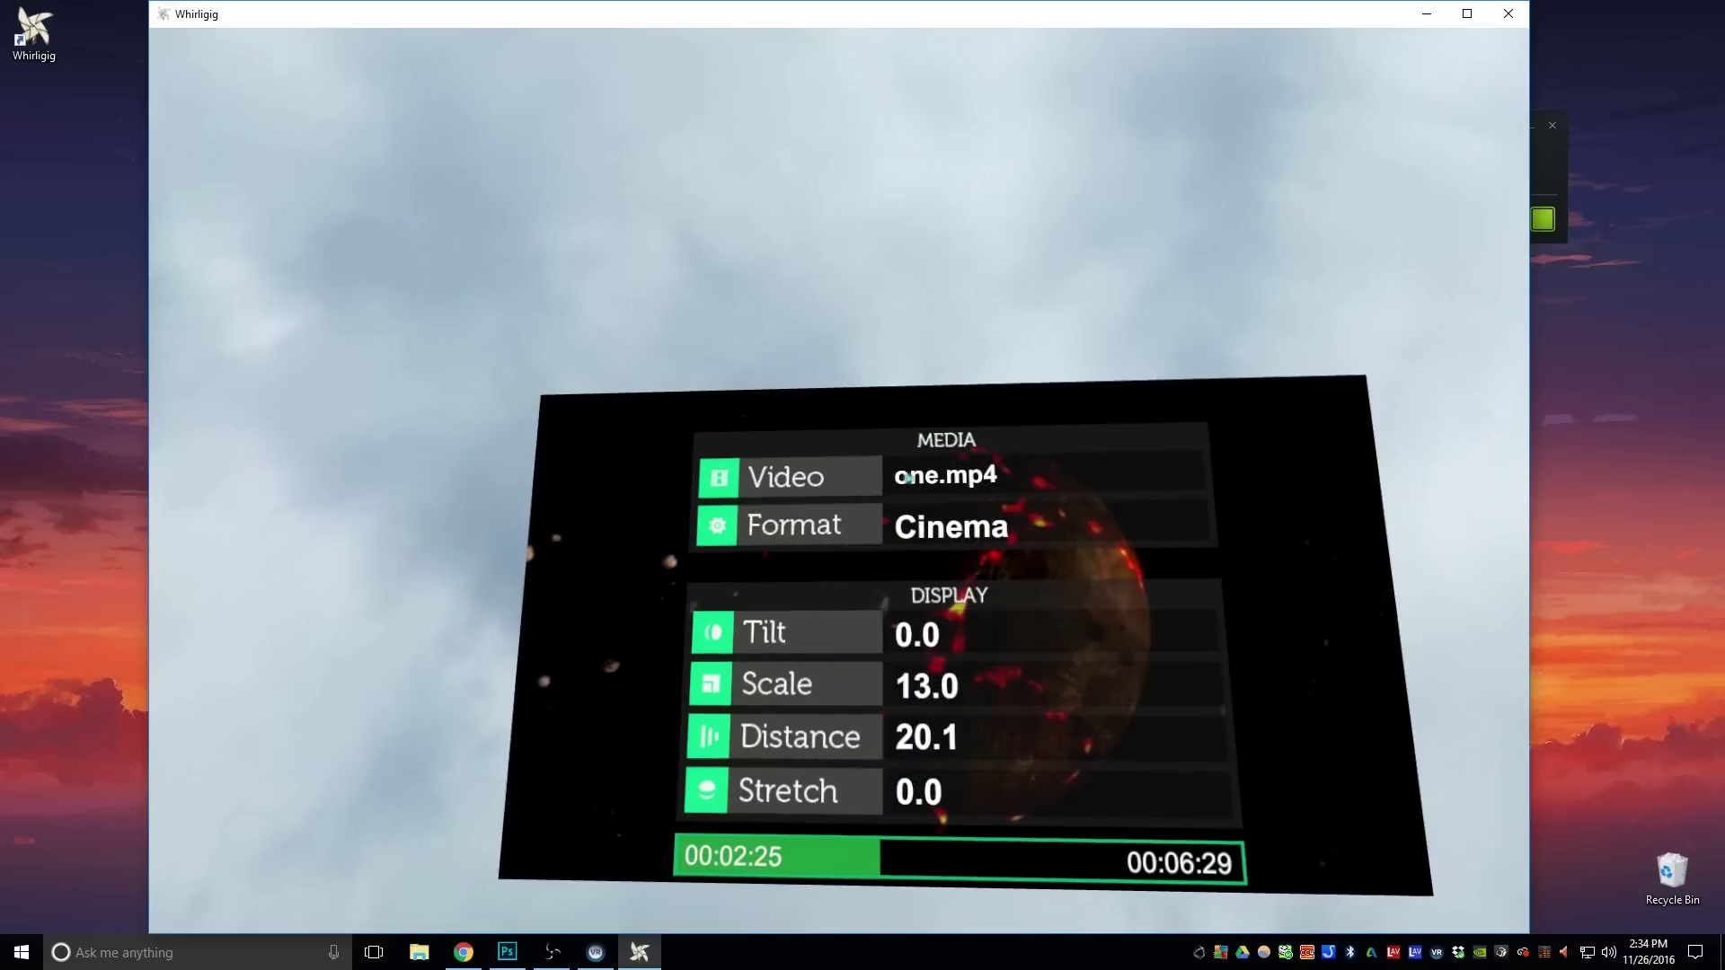
pyautogui.press('Left')
pyautogui.press('Right')
pyautogui.press('Right')
pyautogui.press('Right')
pyautogui.press('Left')
pyautogui.press('Left')
pyautogui.press('Left')
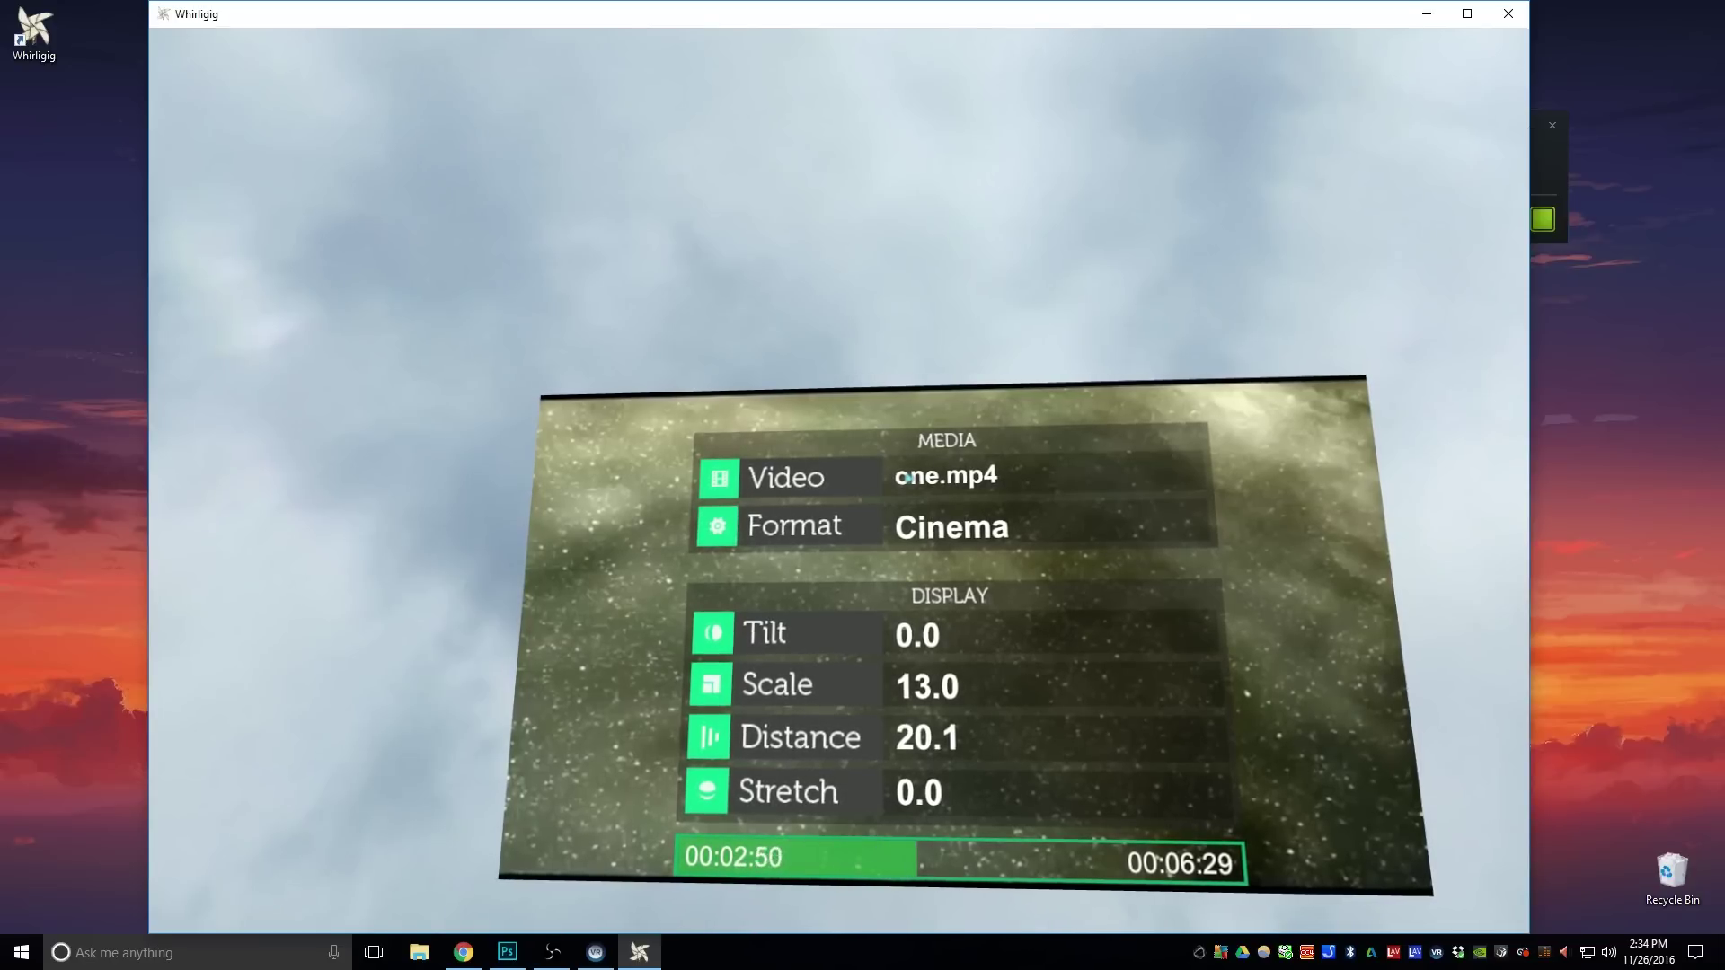
# Step: Settle playback at 00:02:11 of 00:06:29, then show the Media and Display settings
pyautogui.press('Right')
pyautogui.press('Left')
pyautogui.press('Left')
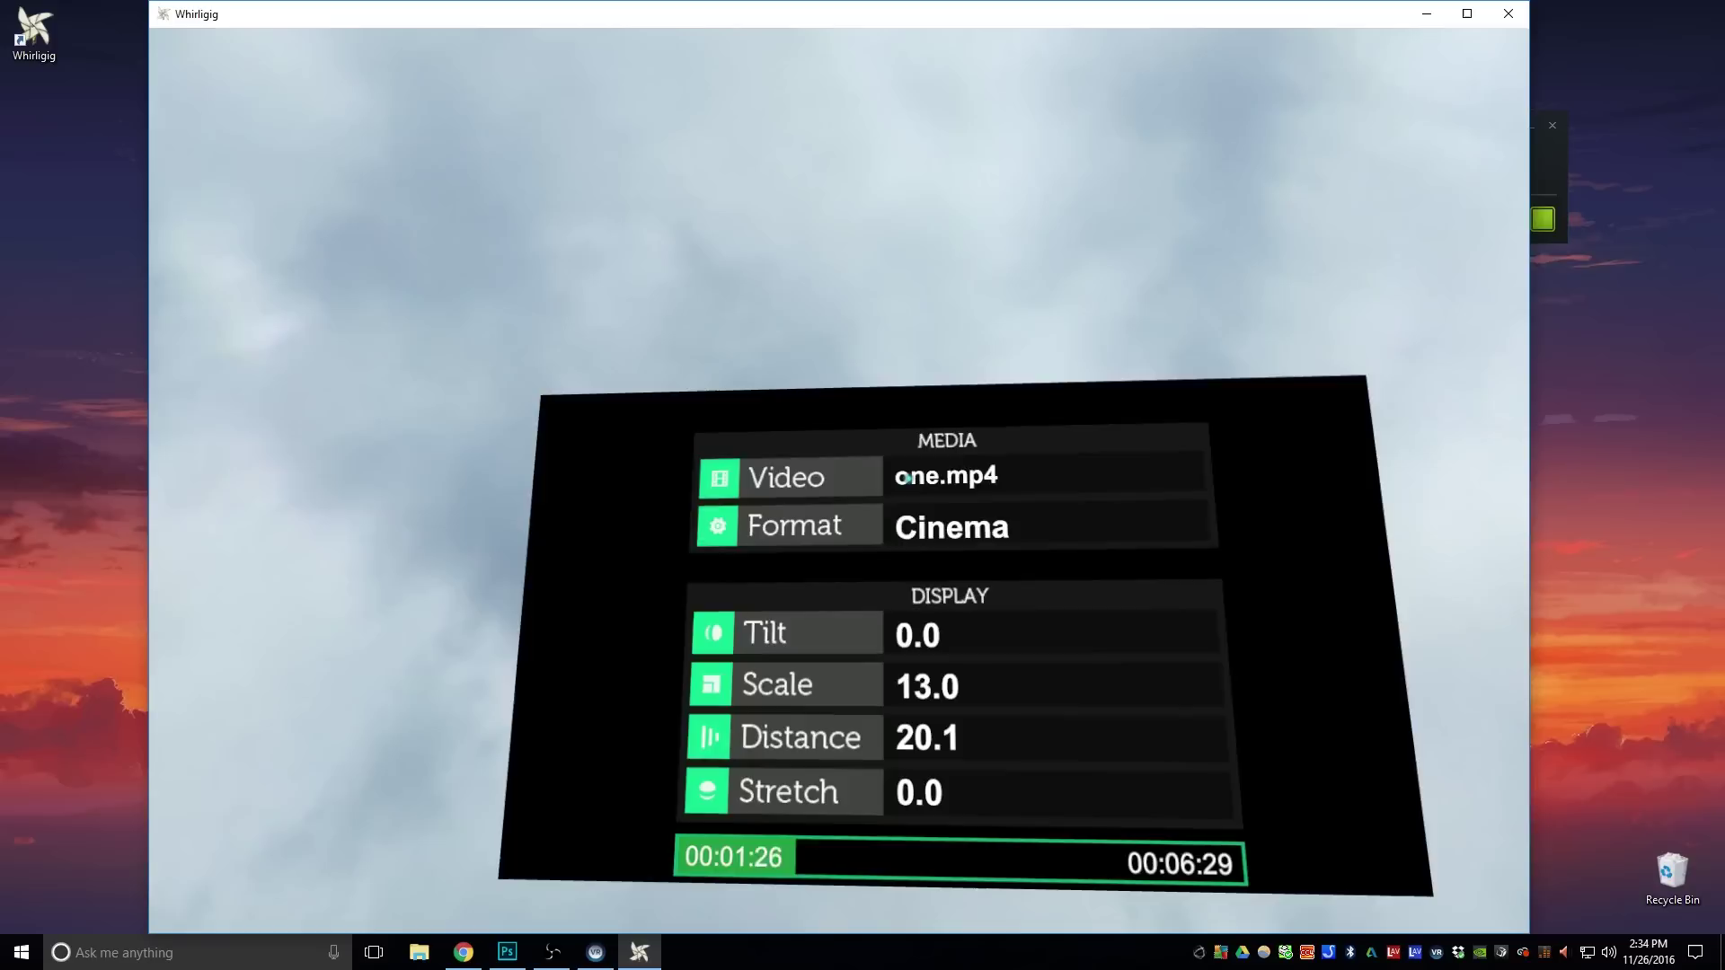
pyautogui.press('Left')
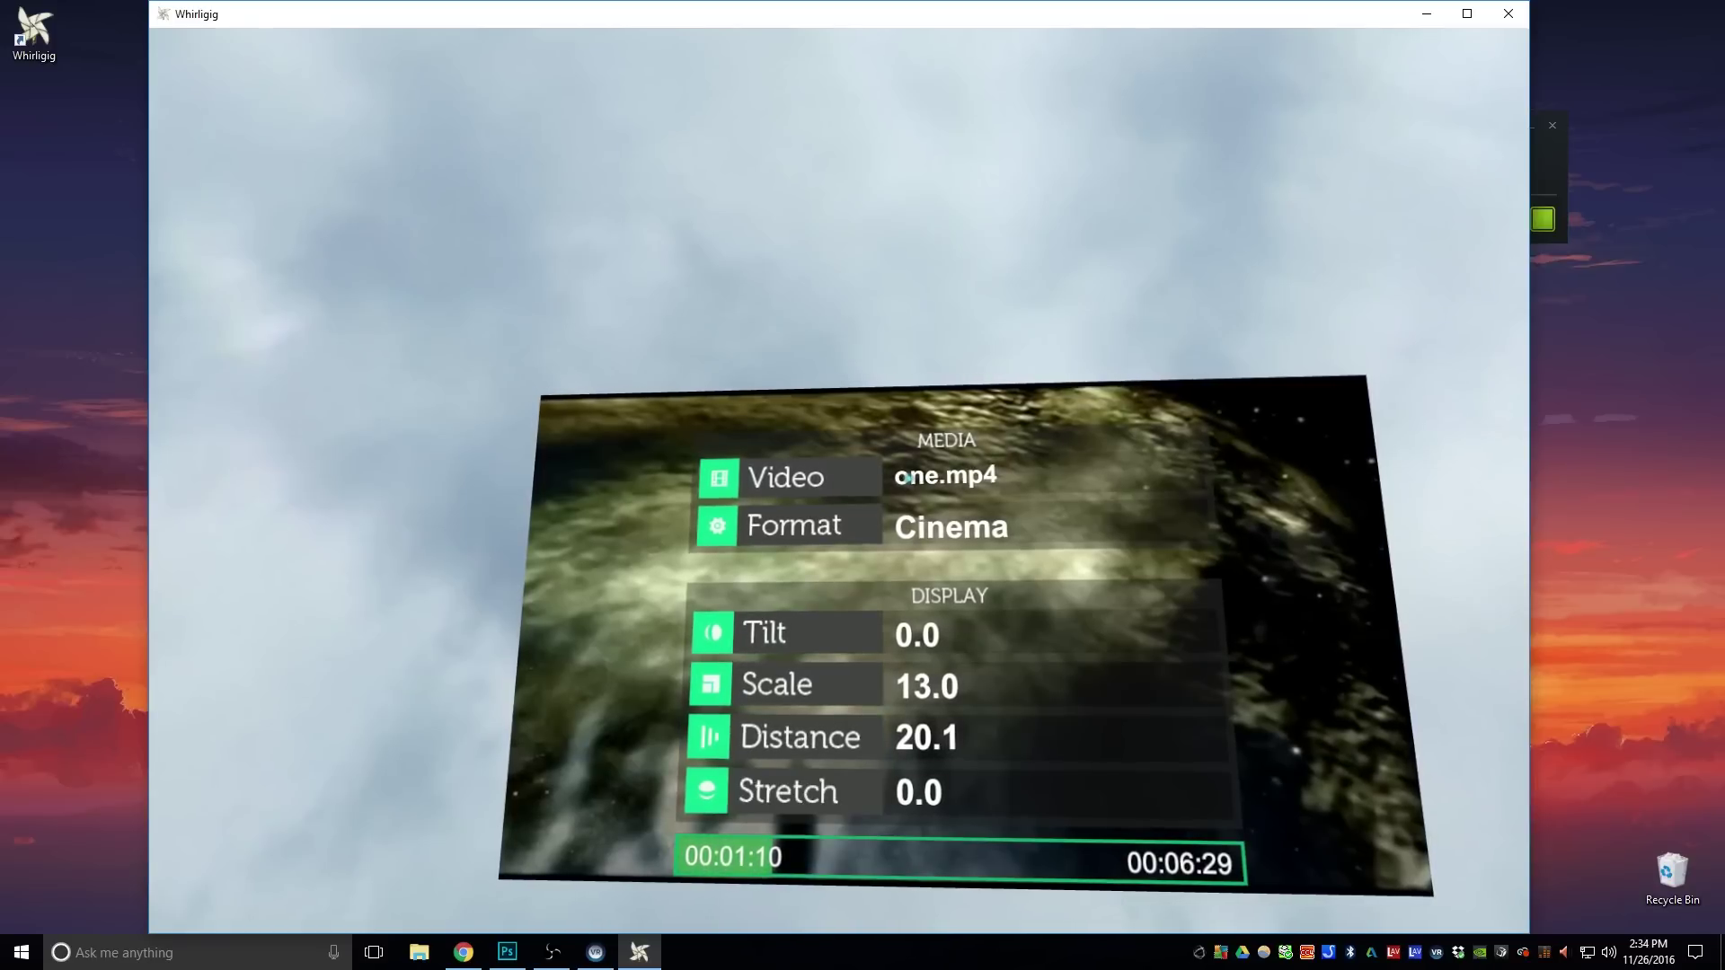
pyautogui.press('Right')
pyautogui.press('Right')
pyautogui.press('Right')
pyautogui.press('Right')
pyautogui.press('Right')
pyautogui.press('Right')
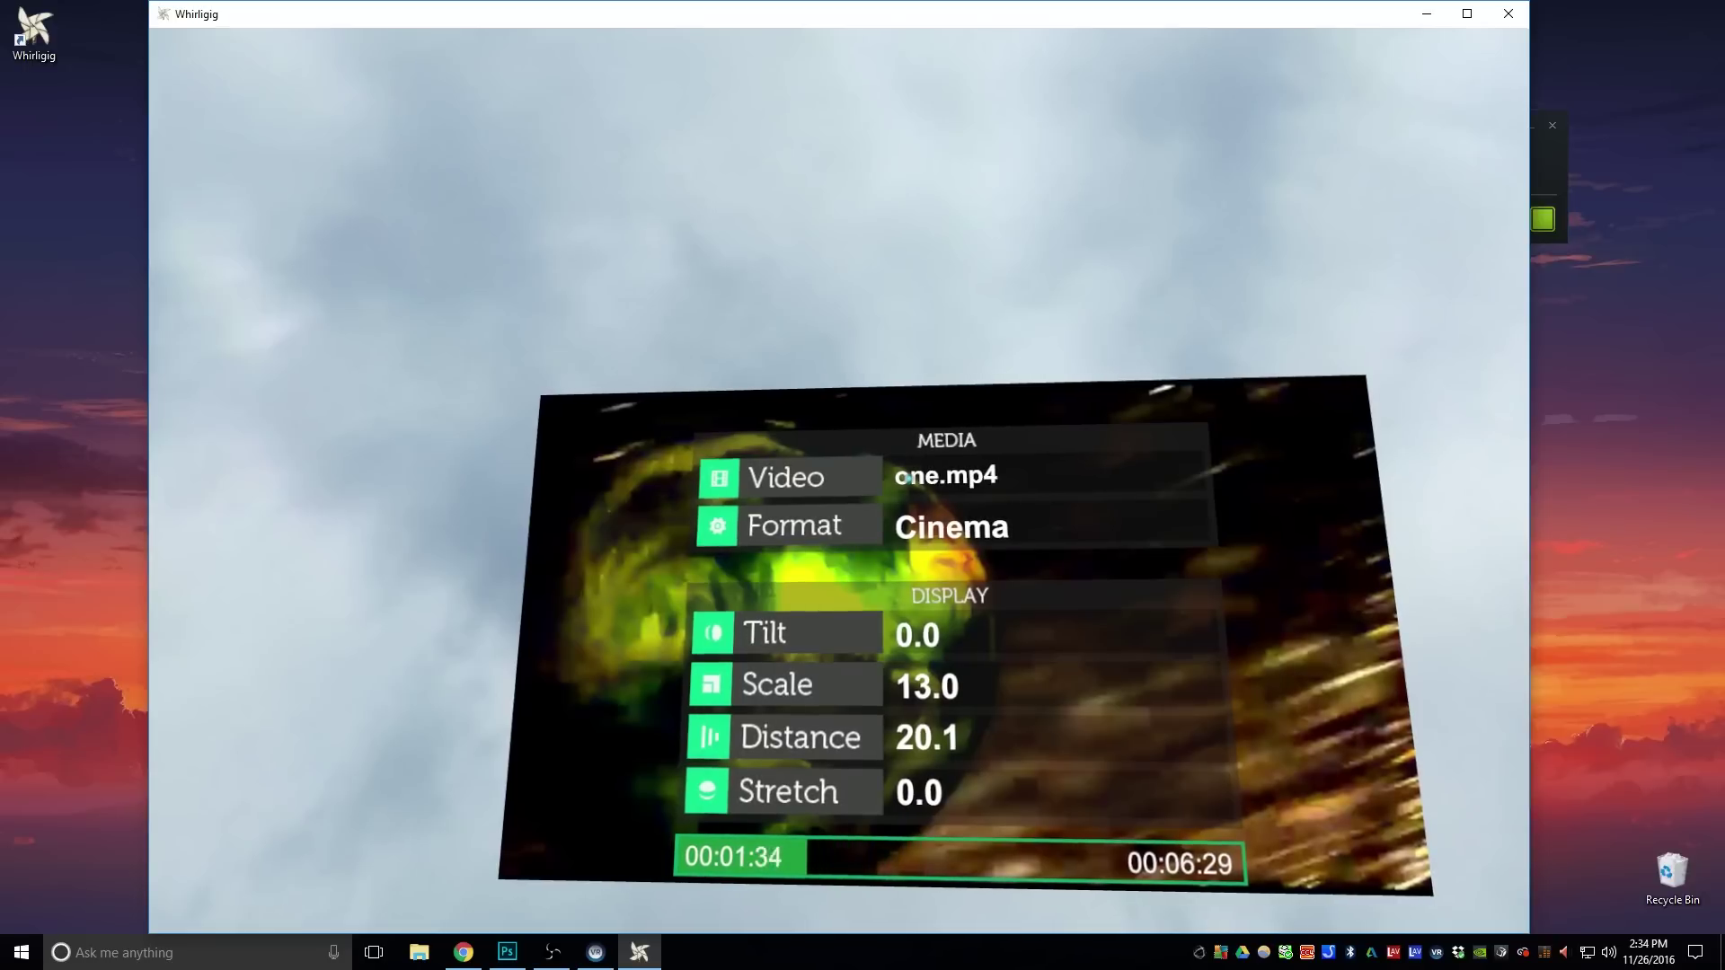
pyautogui.press('Left')
pyautogui.press('Right')
pyautogui.press('Right')
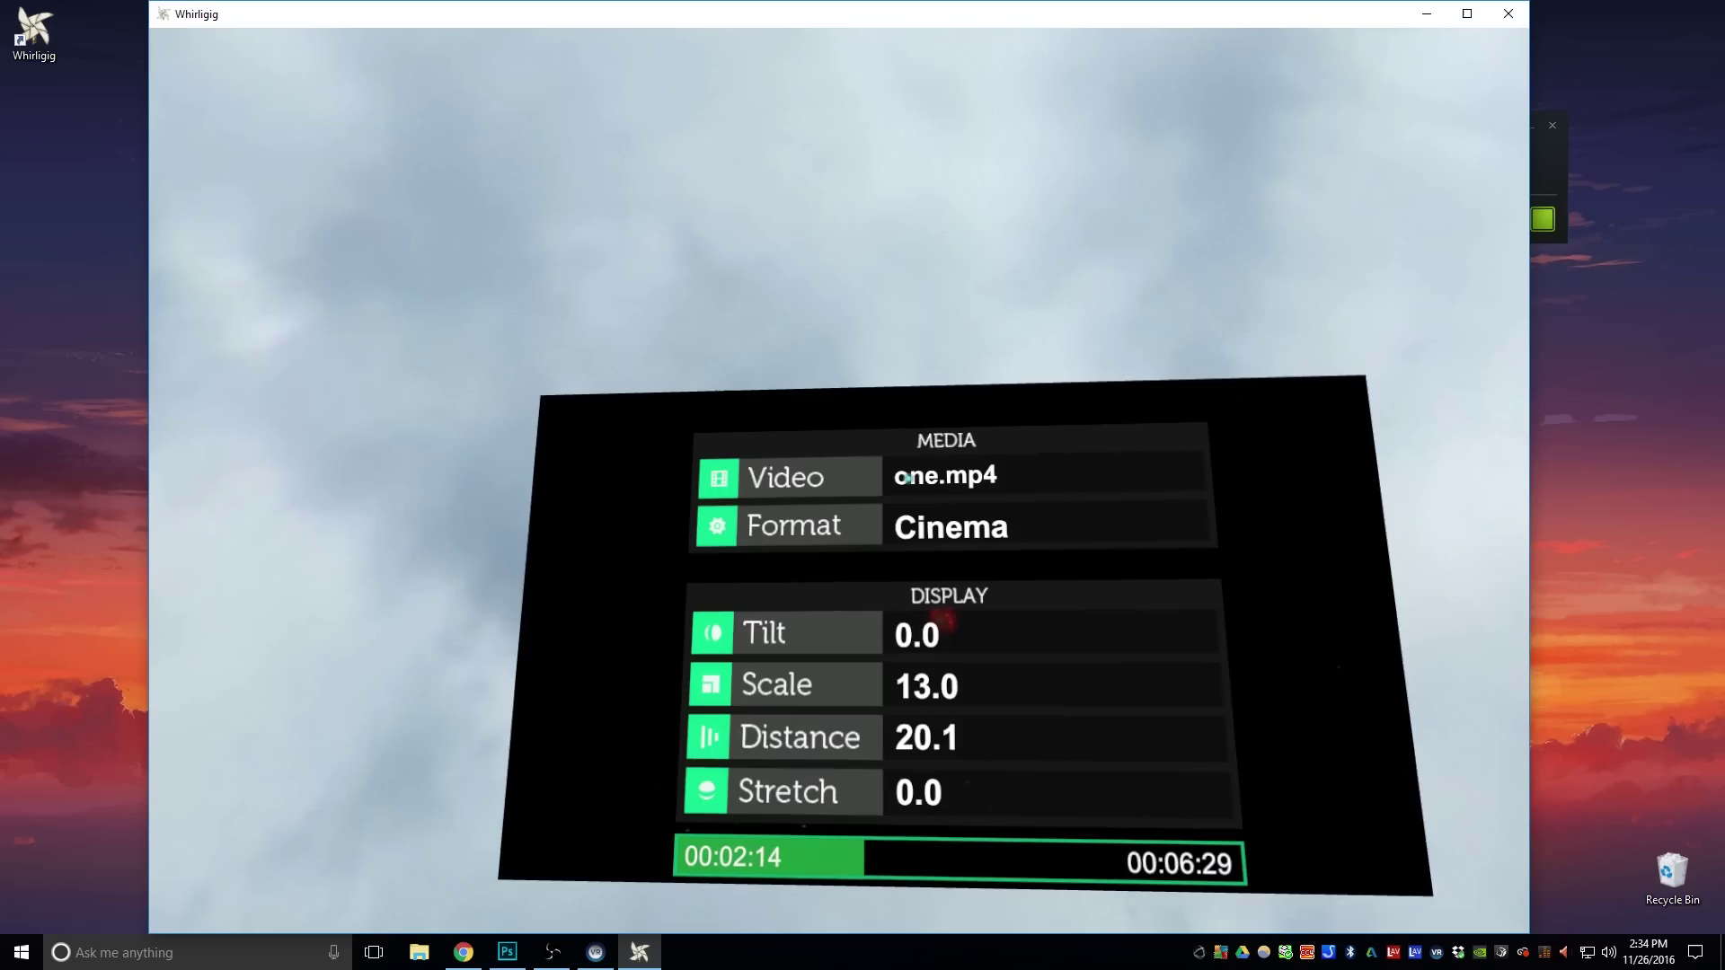
pyautogui.press('Right')
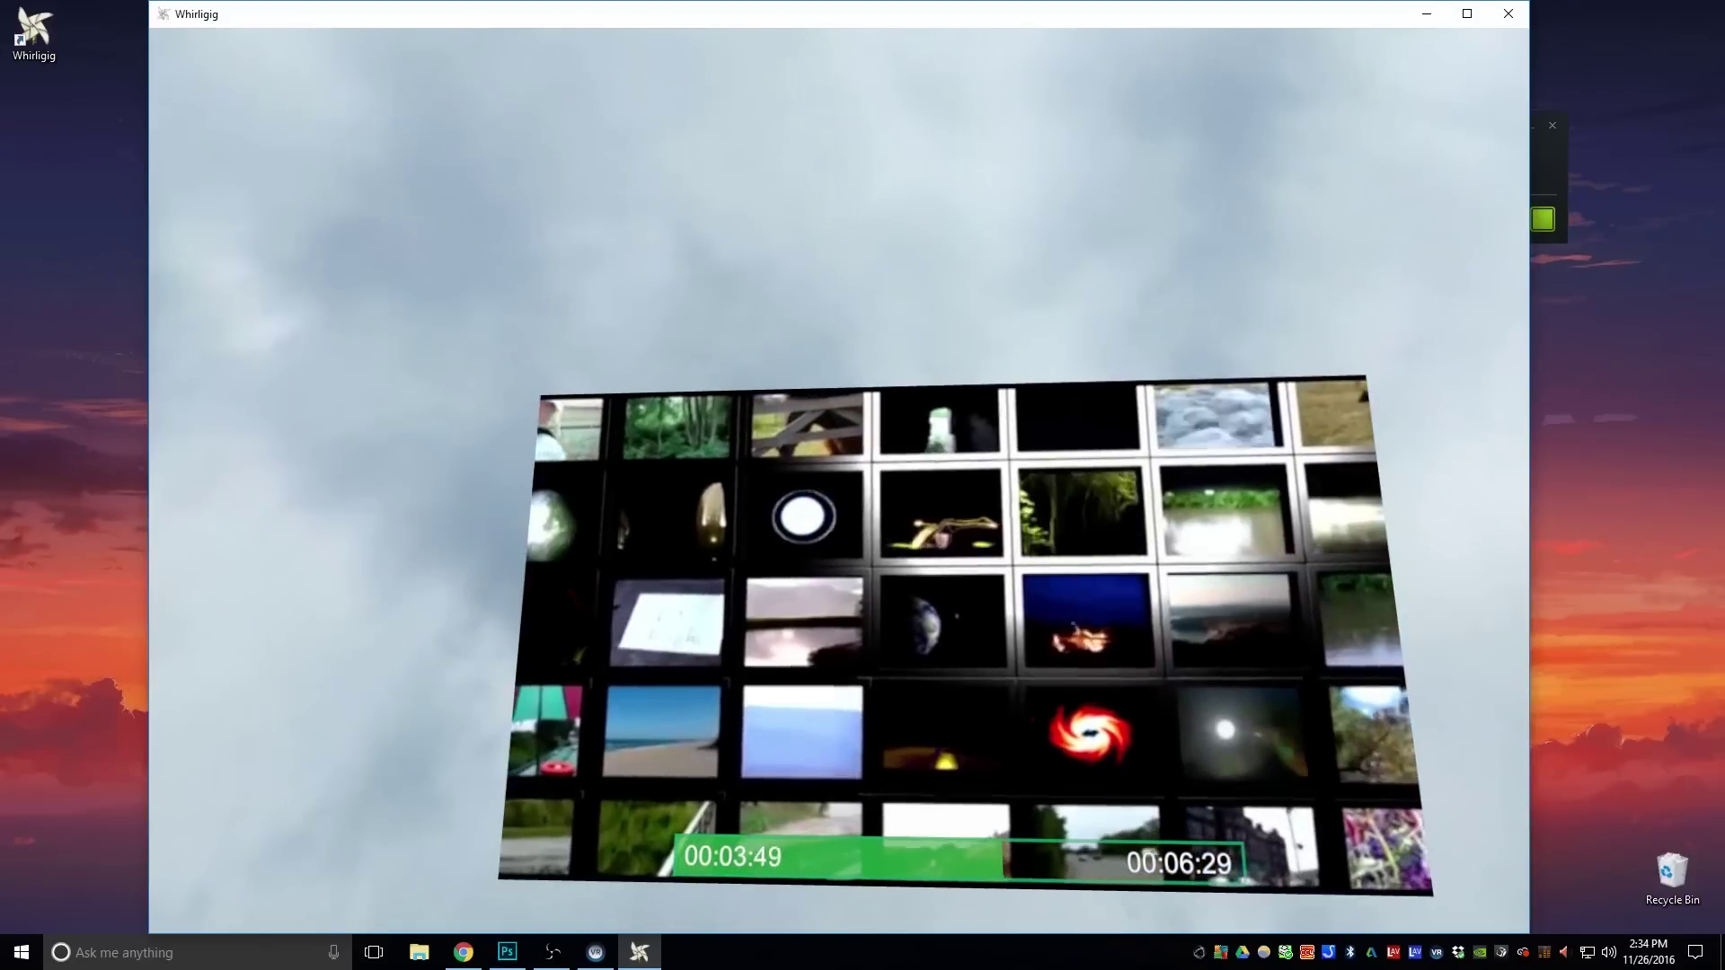
pyautogui.press('Left')
pyautogui.press('Left')
pyautogui.press('Left')
pyautogui.press('Left')
pyautogui.press('Left')
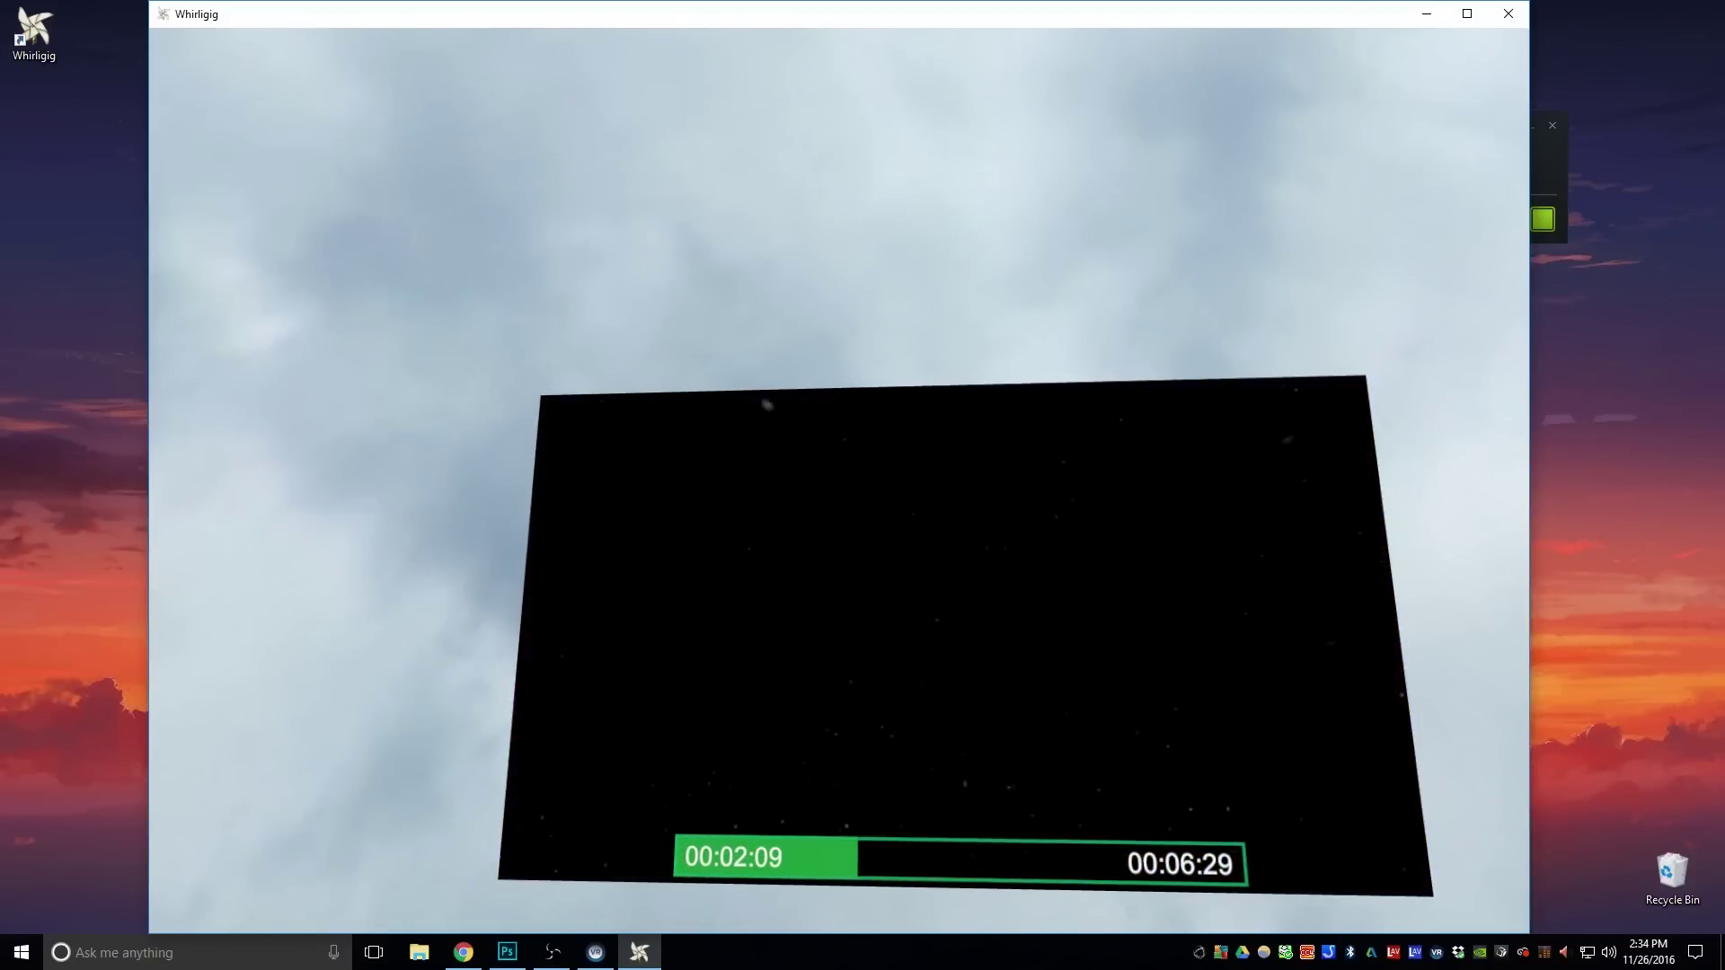
pyautogui.press('Return')
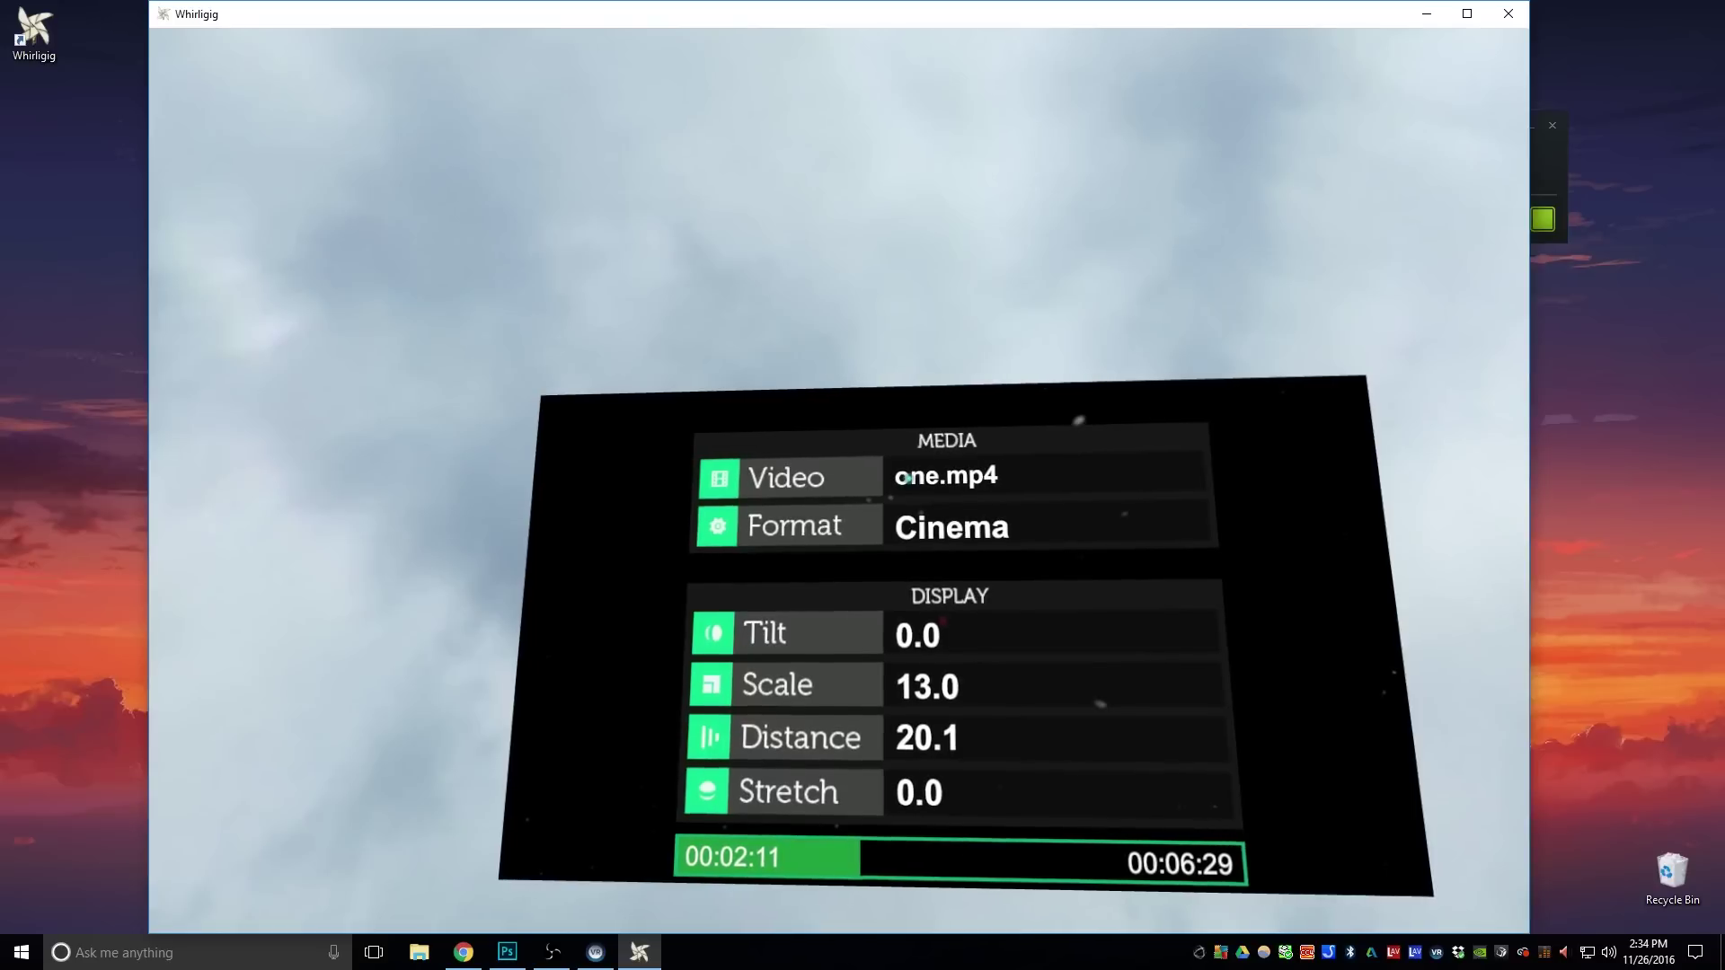
# Step: Display the gamepad control layout, then dismiss it
pyautogui.press('F1')
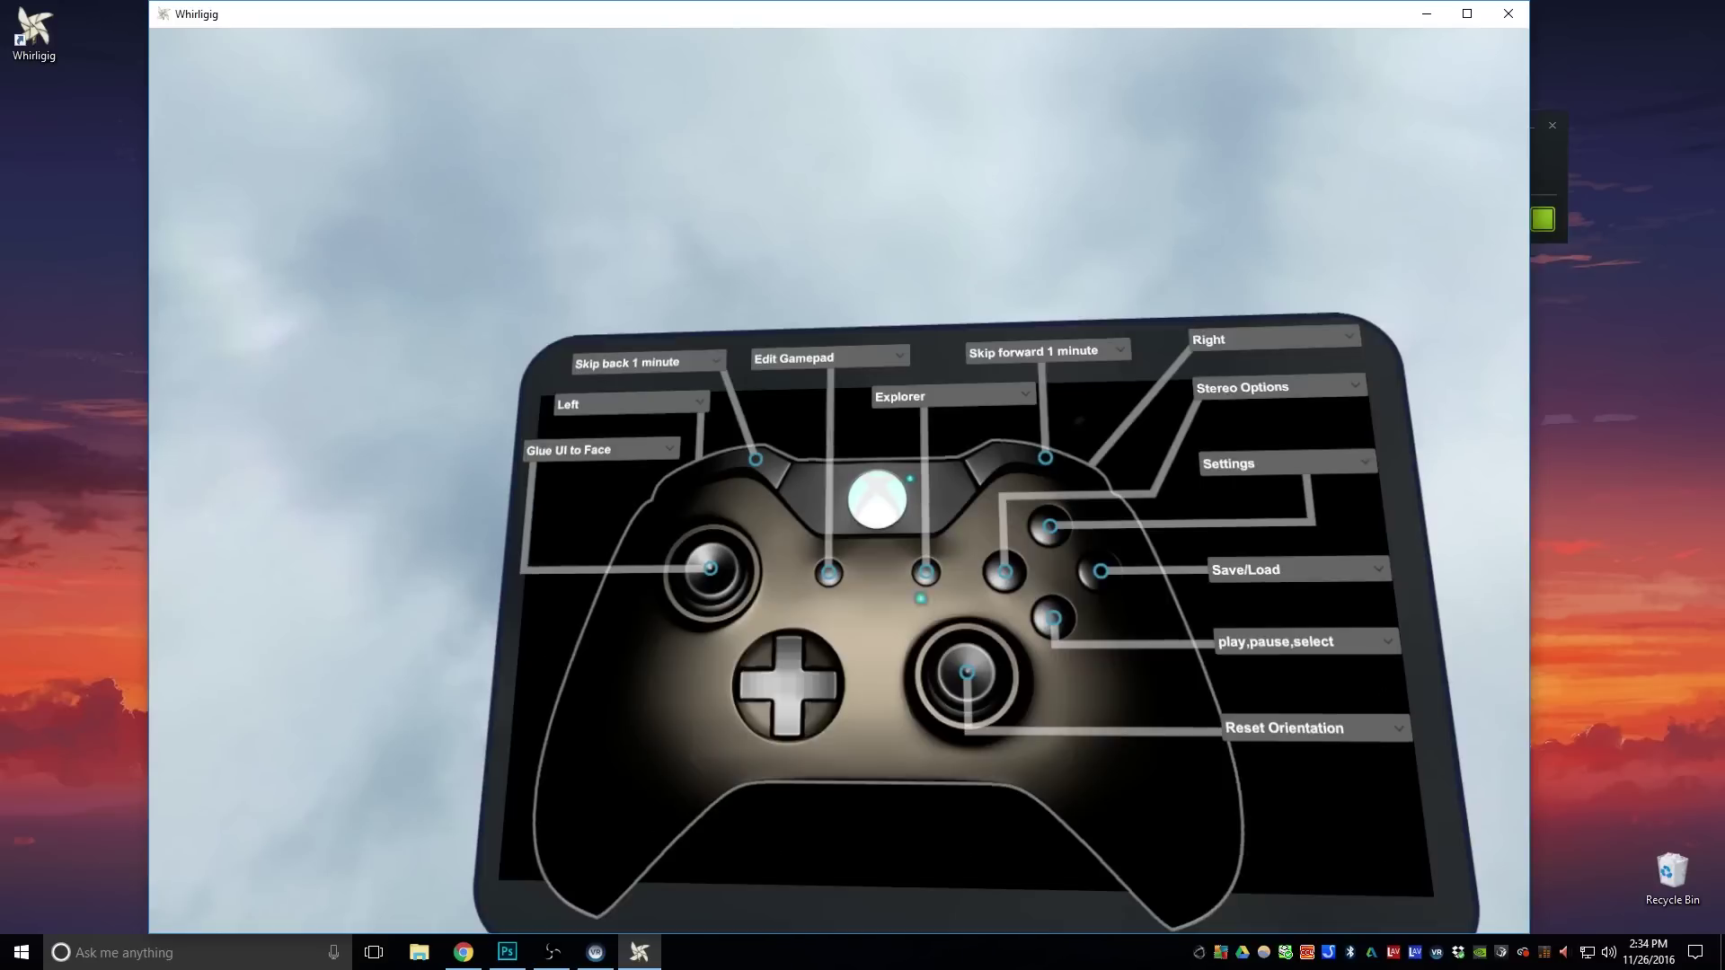
pyautogui.press('F1')
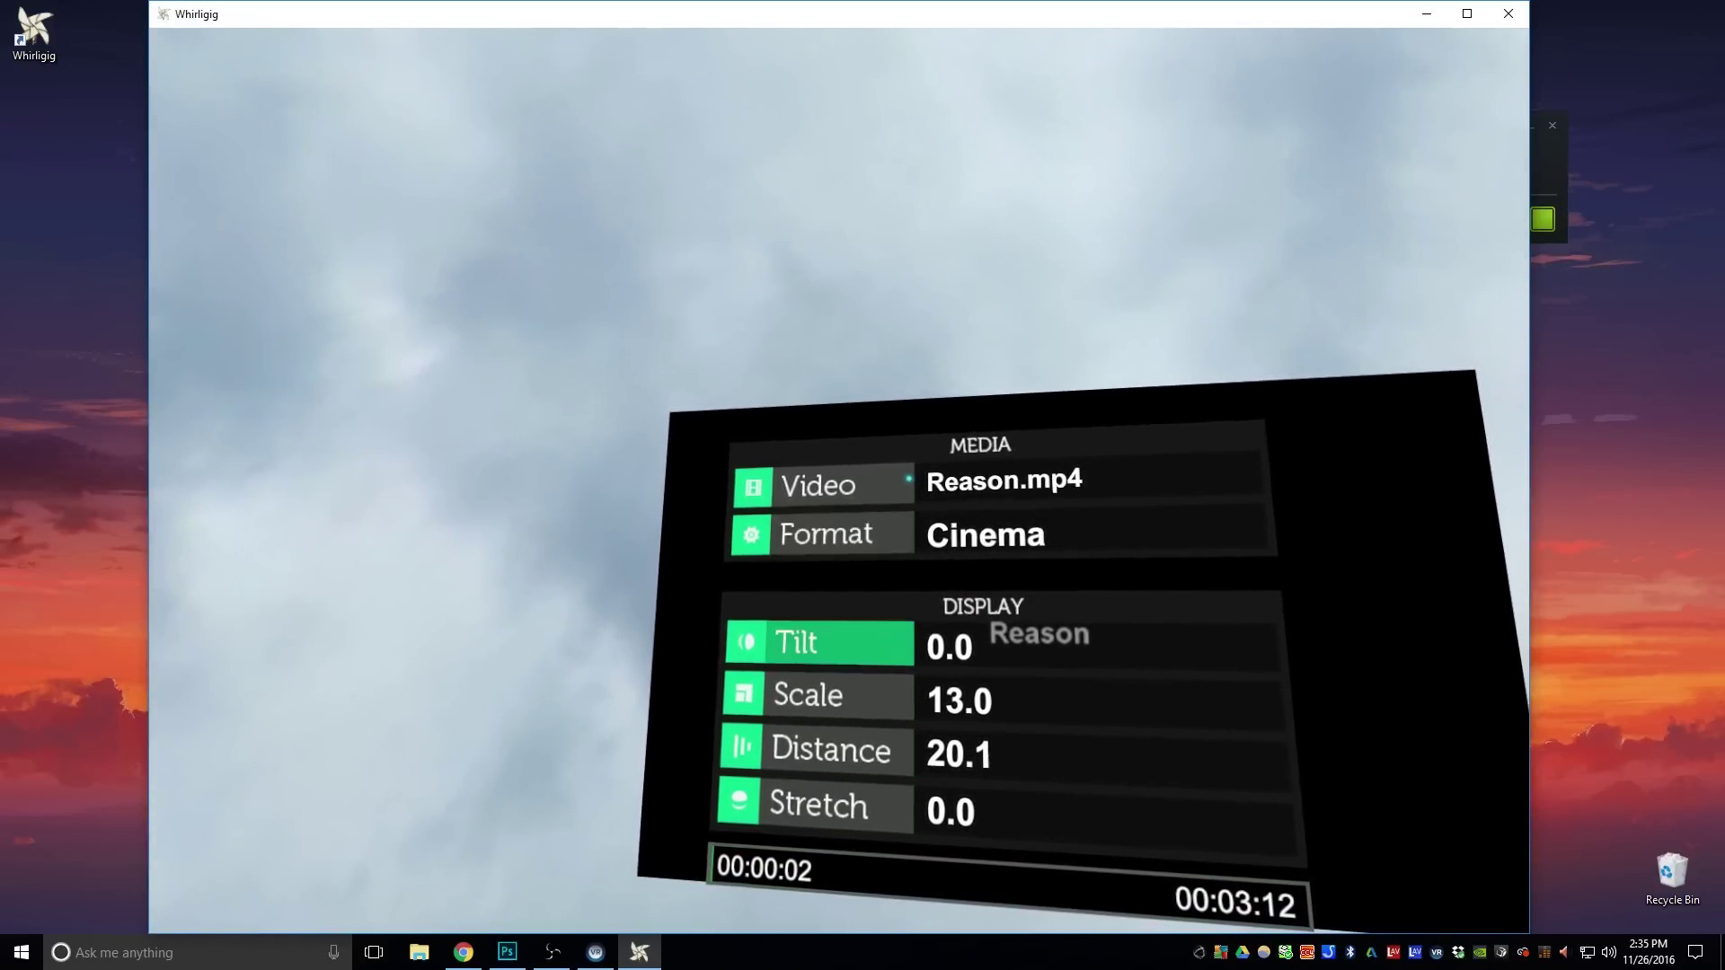
# Step: Cycle the Format setting through Cinema Curved and Rooms
pyautogui.press('Right')
pyautogui.press('Right')
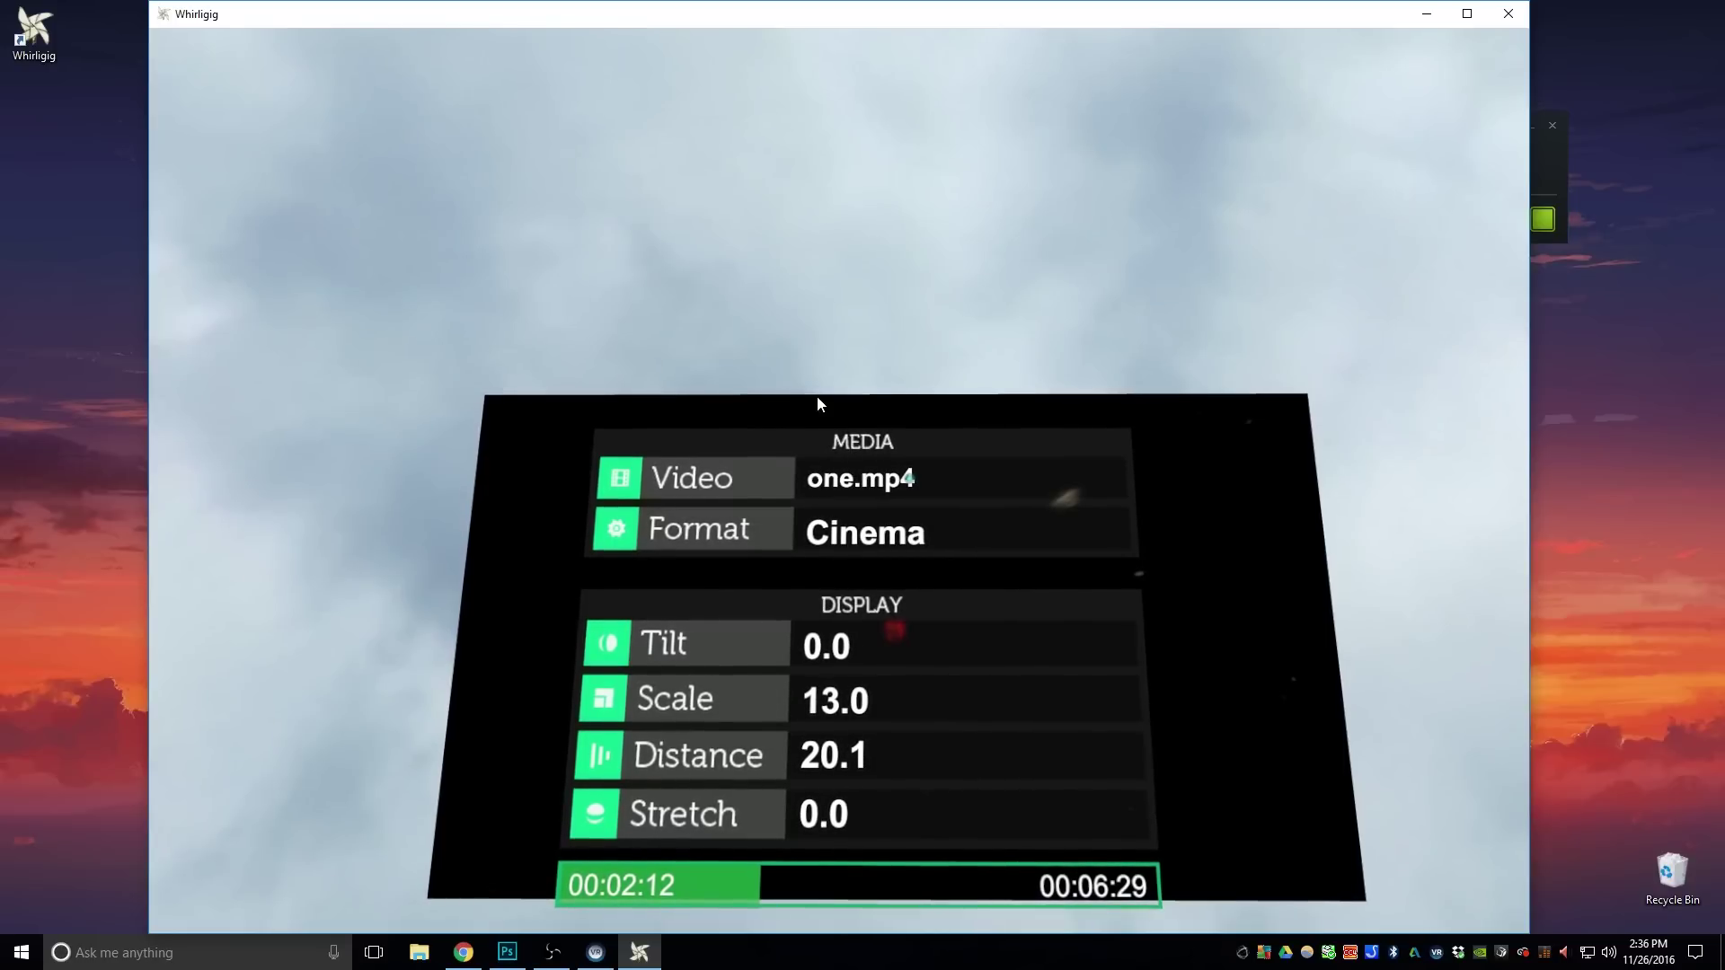
# Step: Close Whirligig, move the WhirligigSteam shortcut below the Whirligig icon, and launch it
pyautogui.click(1508, 14)
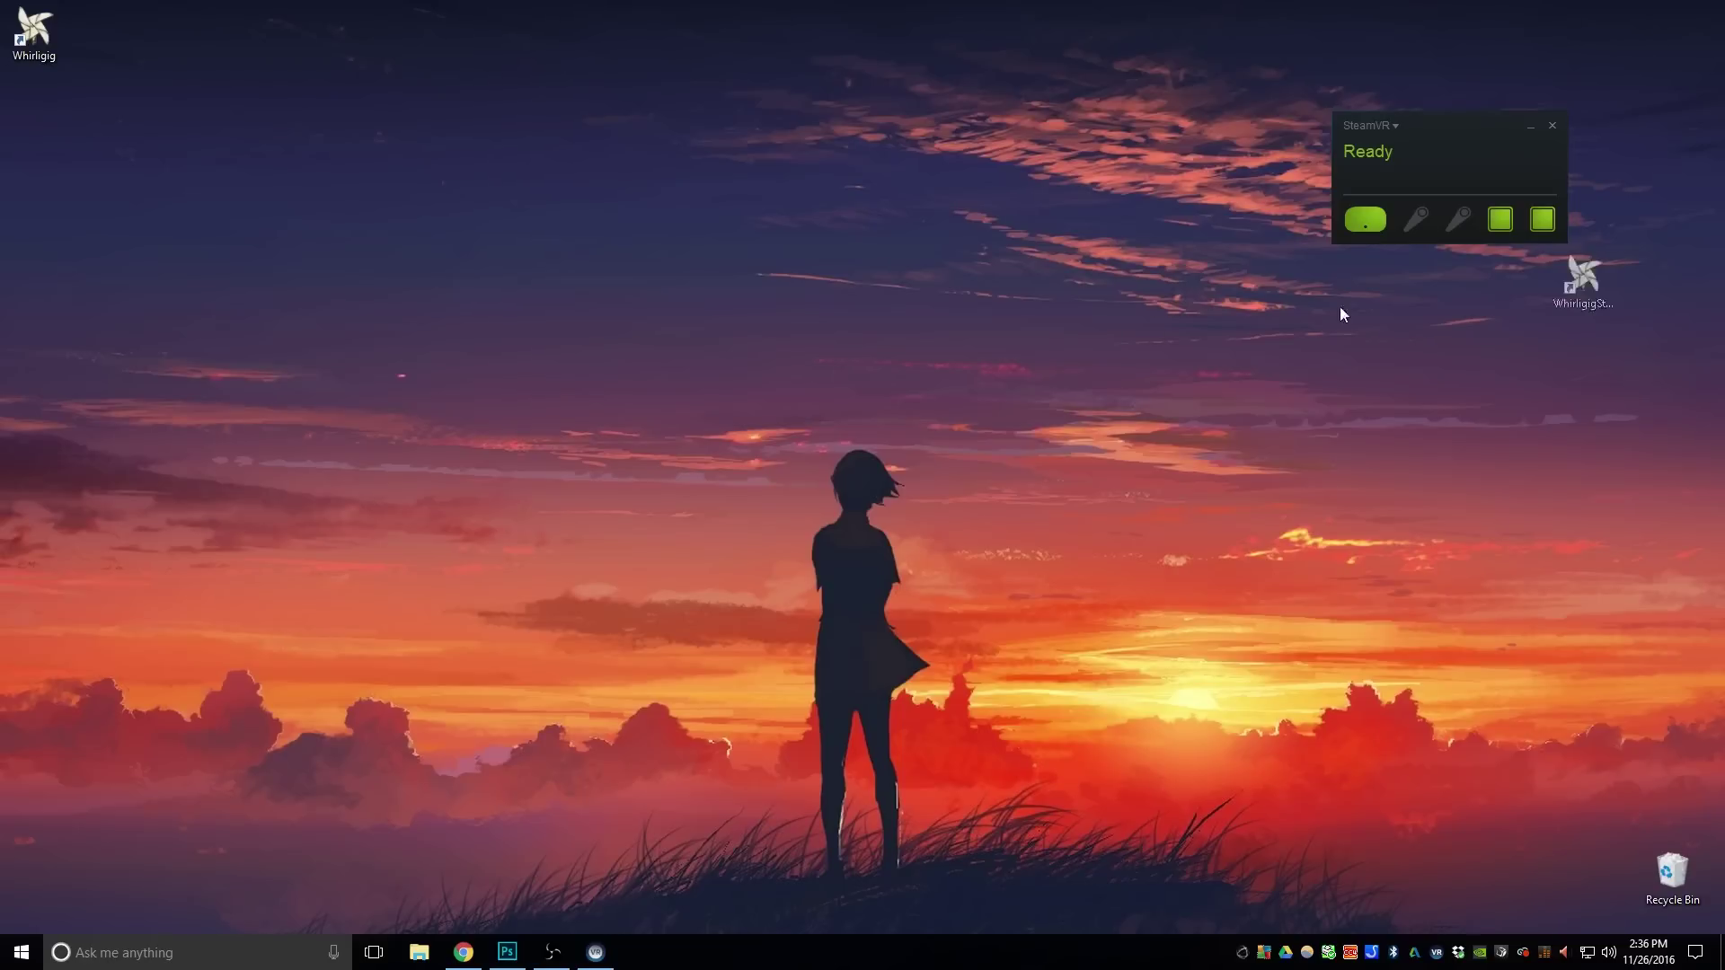
pyautogui.moveTo(1147, 331); pyautogui.dragTo(41, 120)
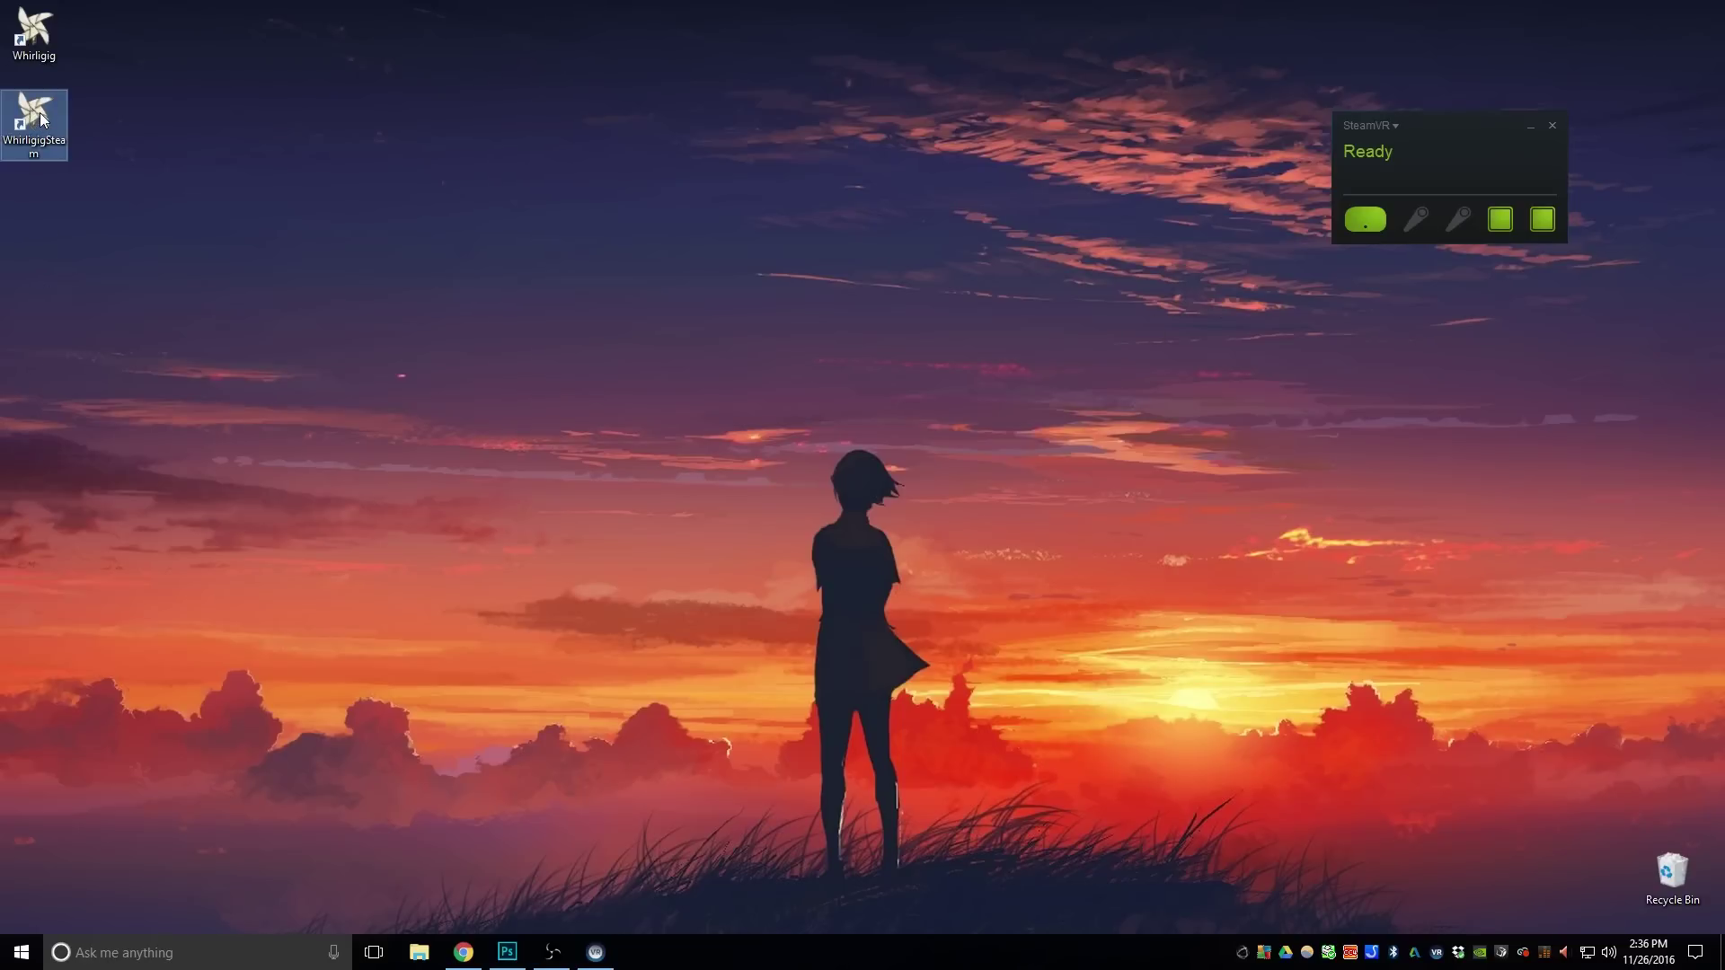
pyautogui.doubleClick(42, 120)
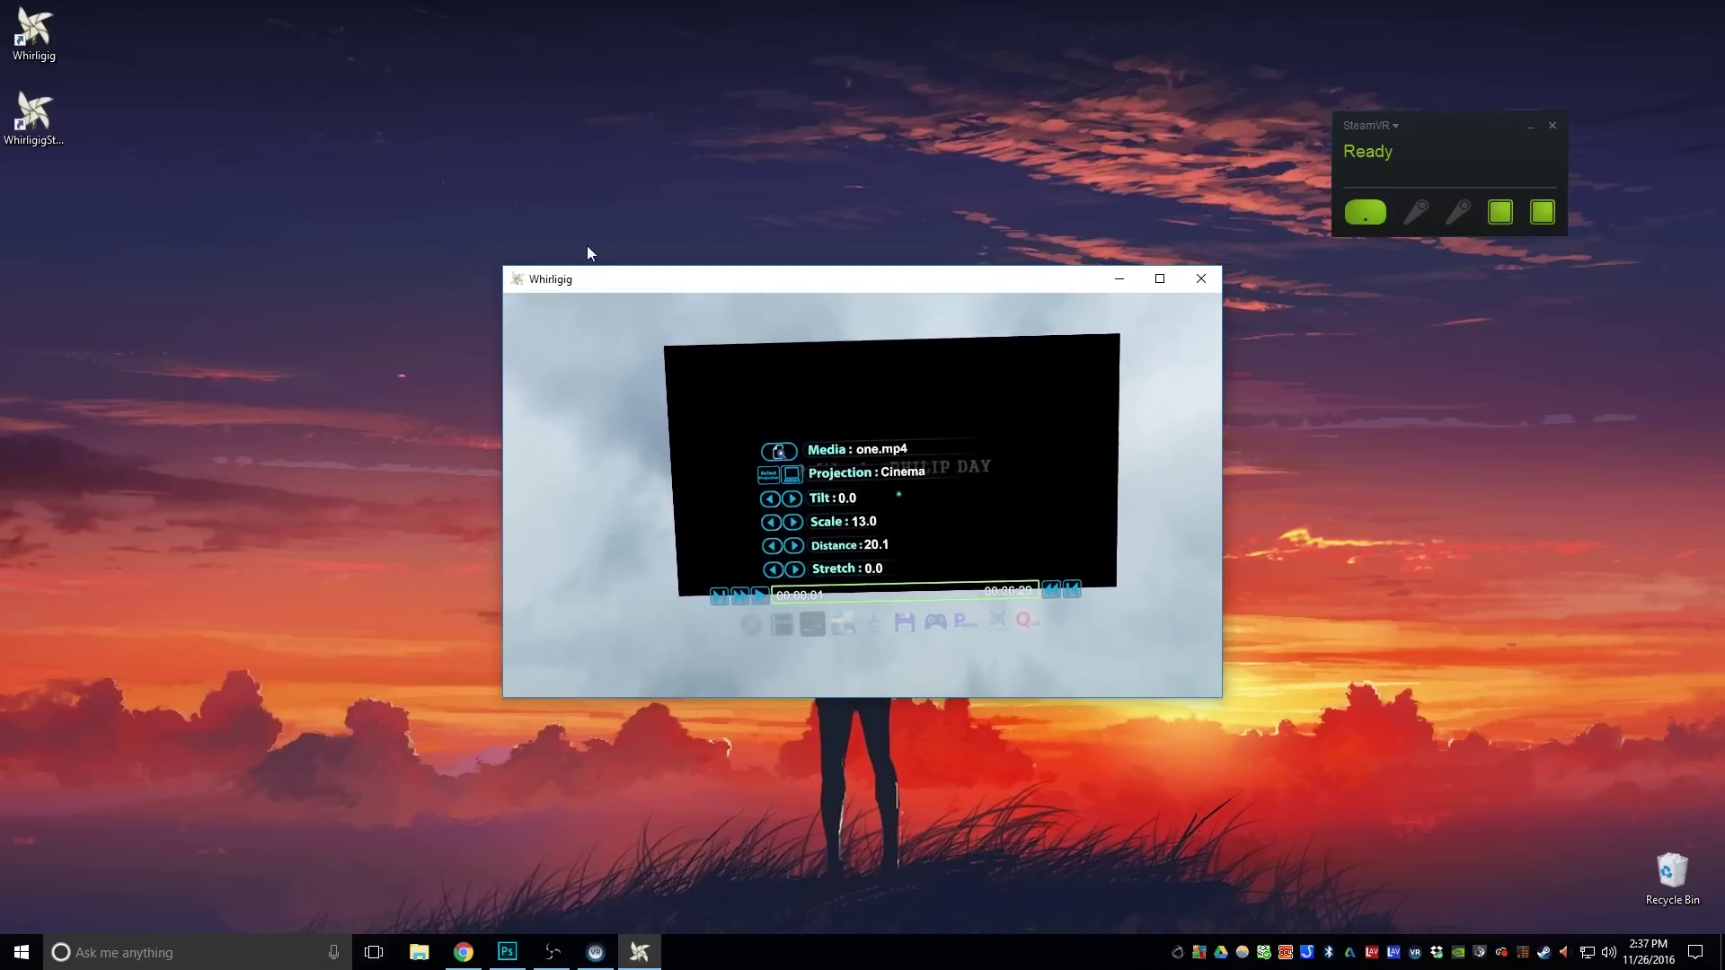
# Step: Enlarge the Whirligig window up-left, then widen it to the right
pyautogui.moveTo(503, 266); pyautogui.dragTo(124, 2)
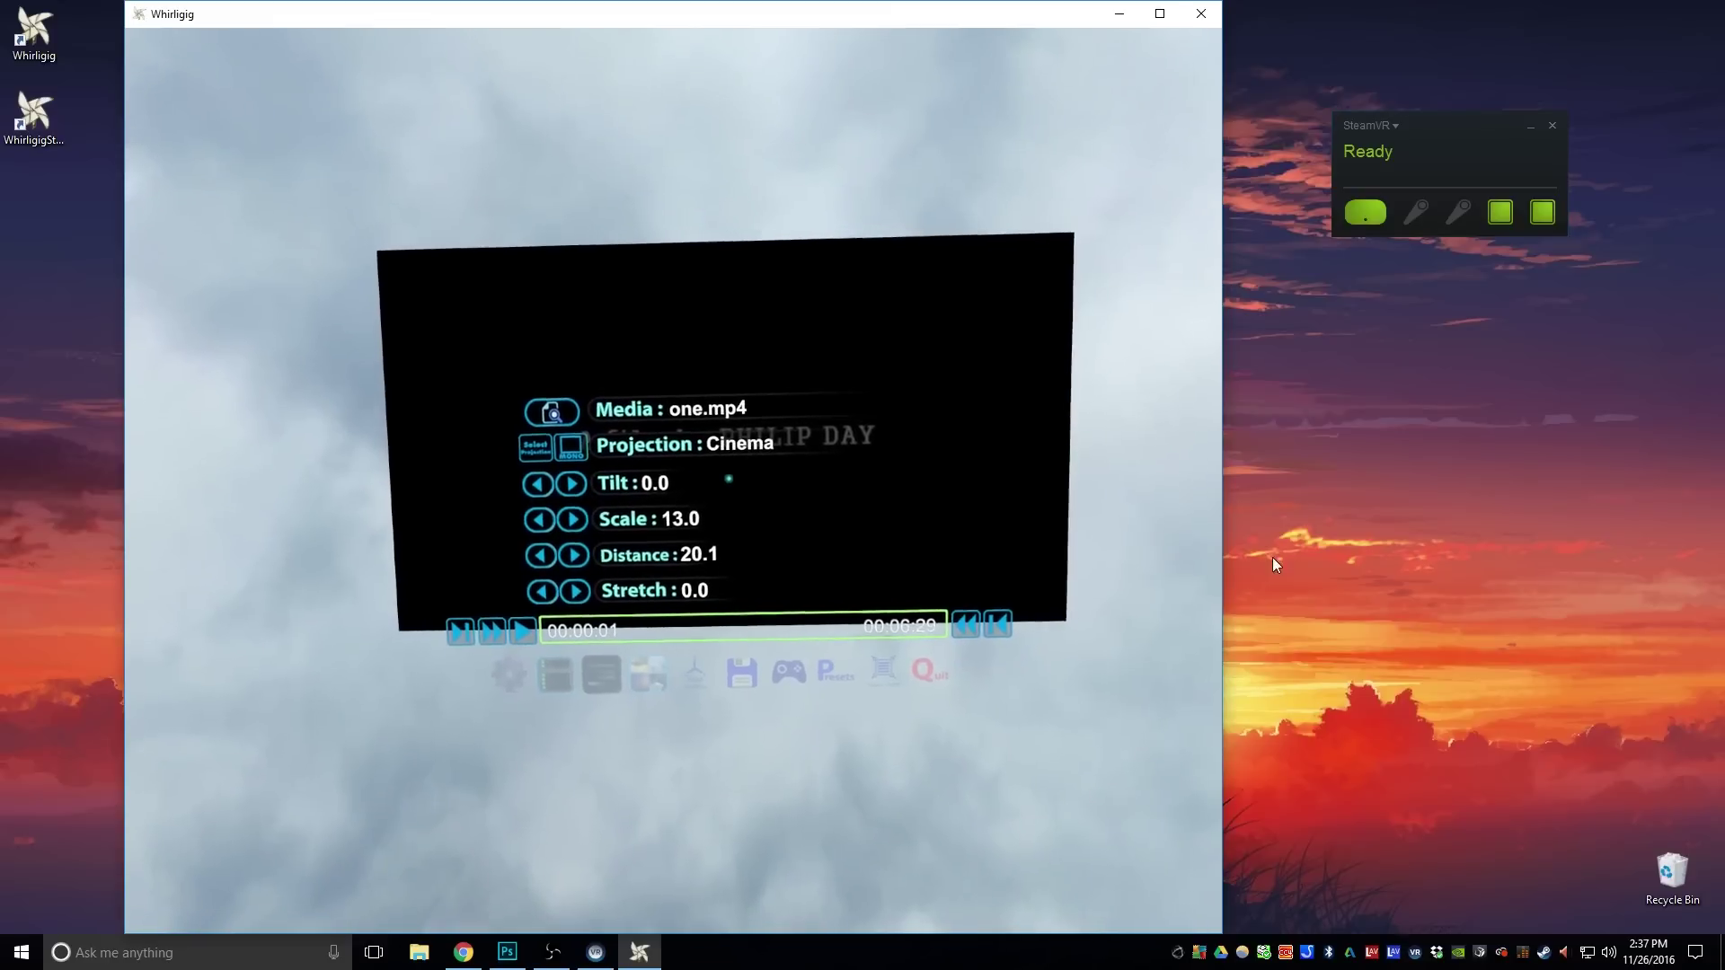
pyautogui.moveTo(1225, 590); pyautogui.dragTo(1505, 593)
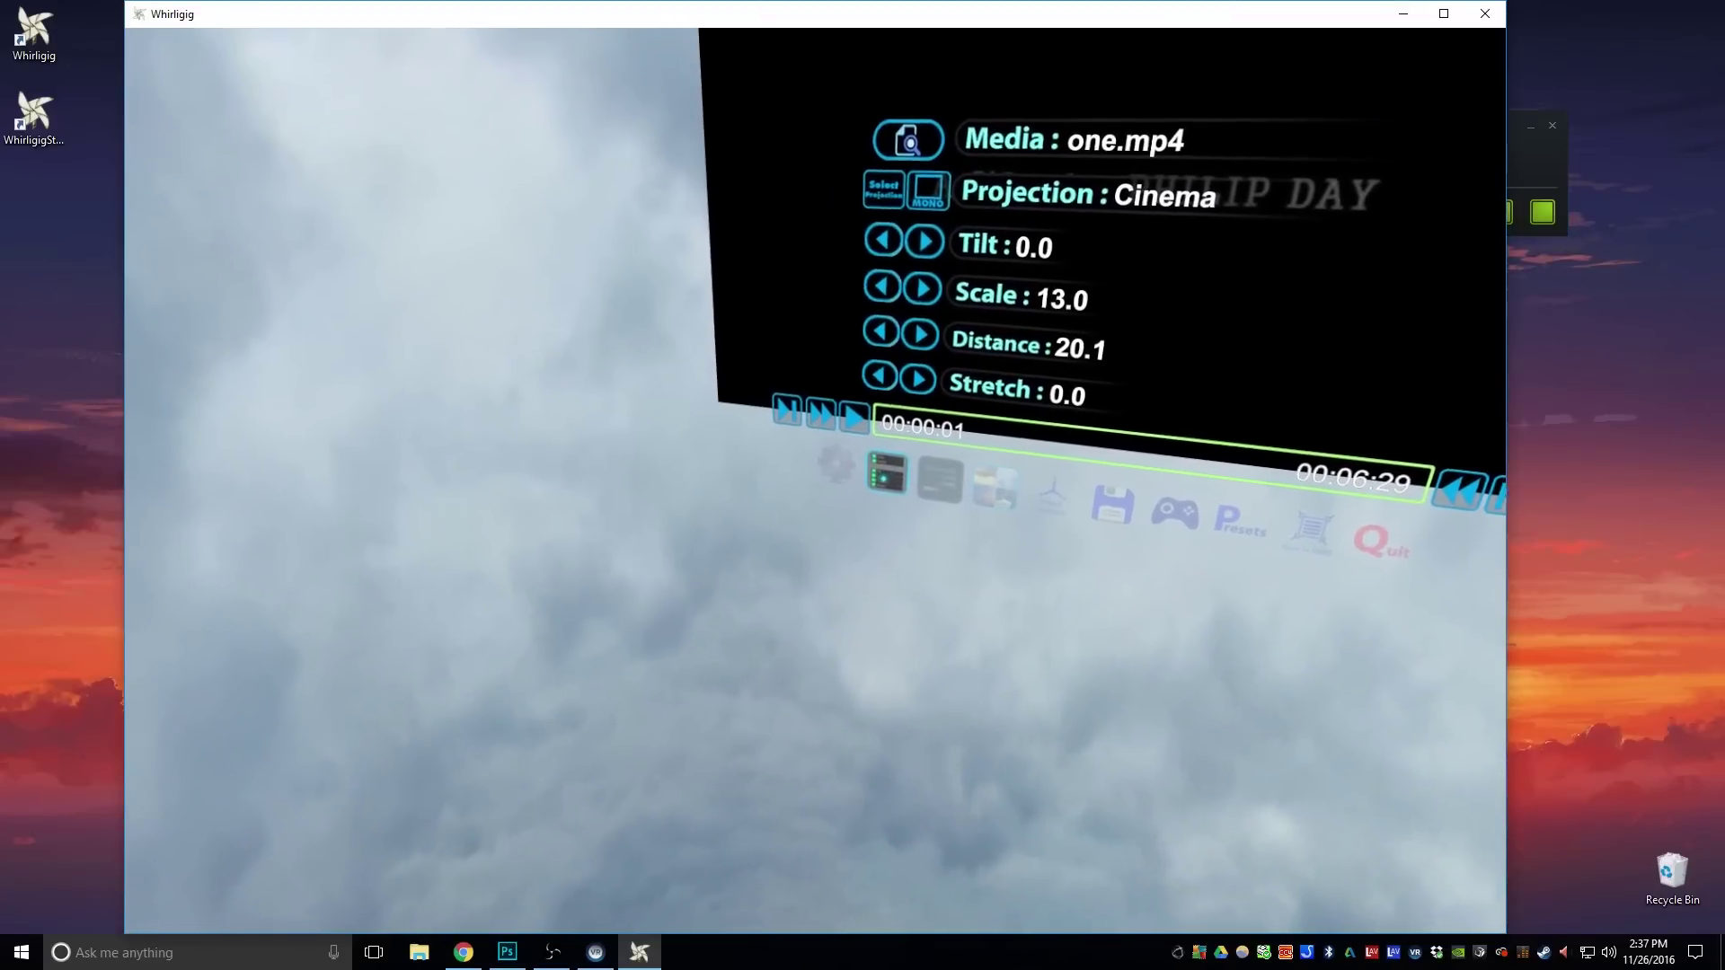
pyautogui.click(880, 480)
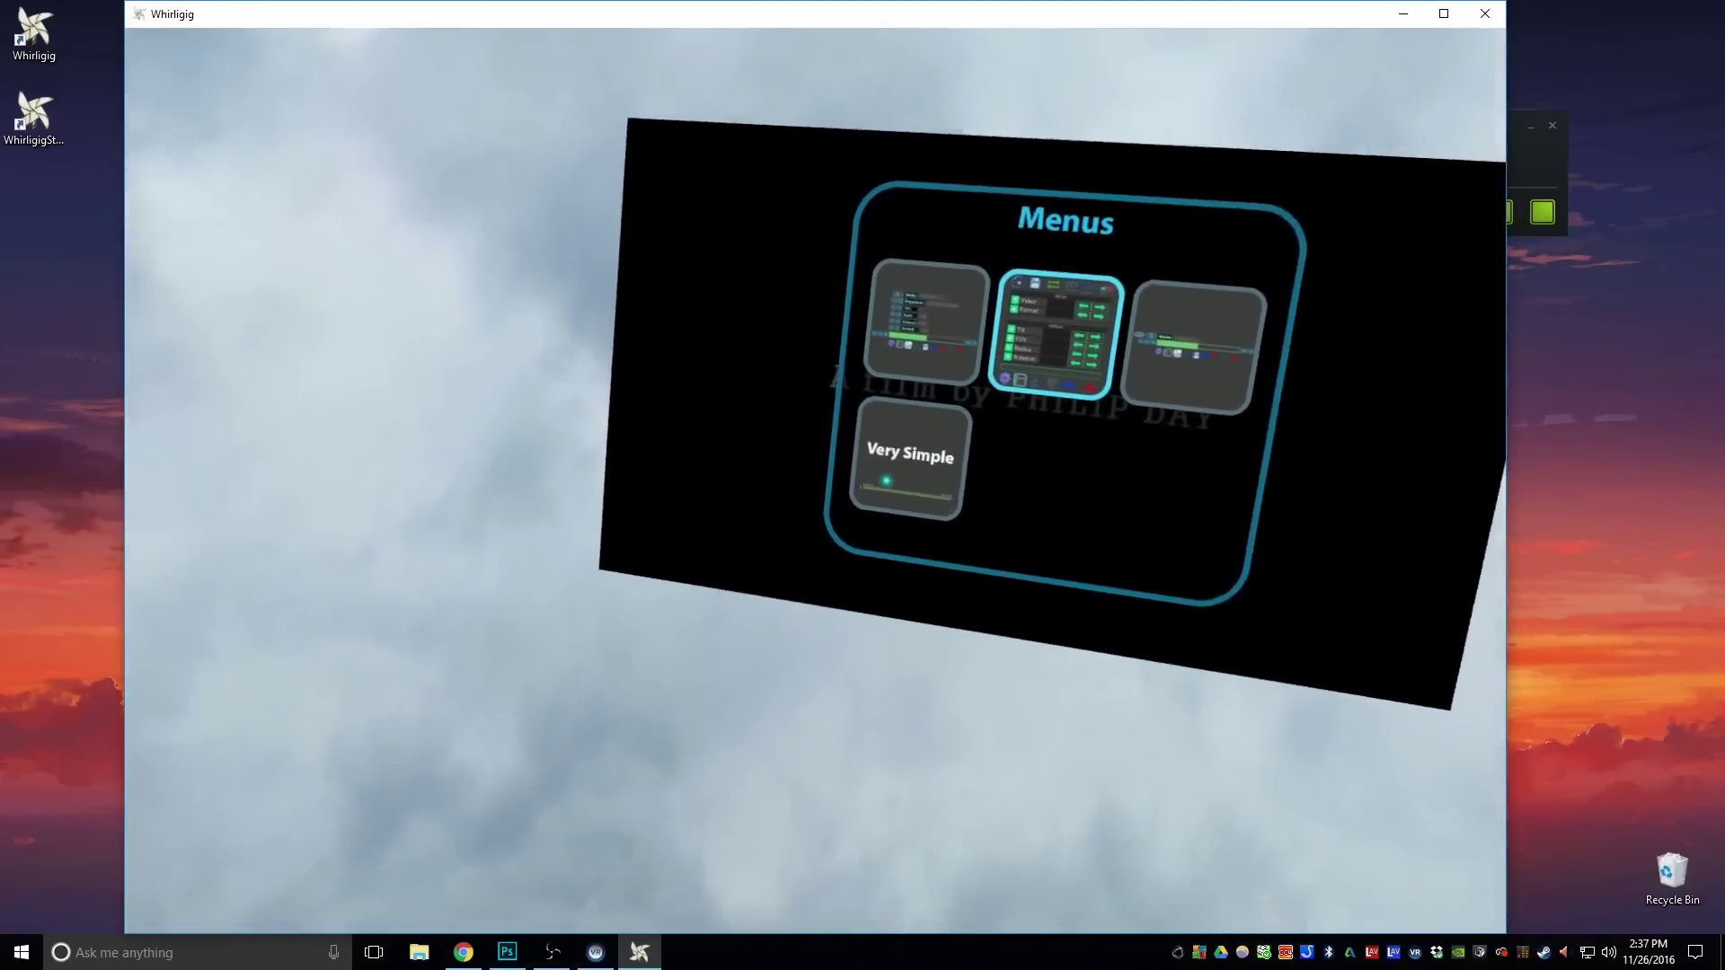
pyautogui.click(884, 483)
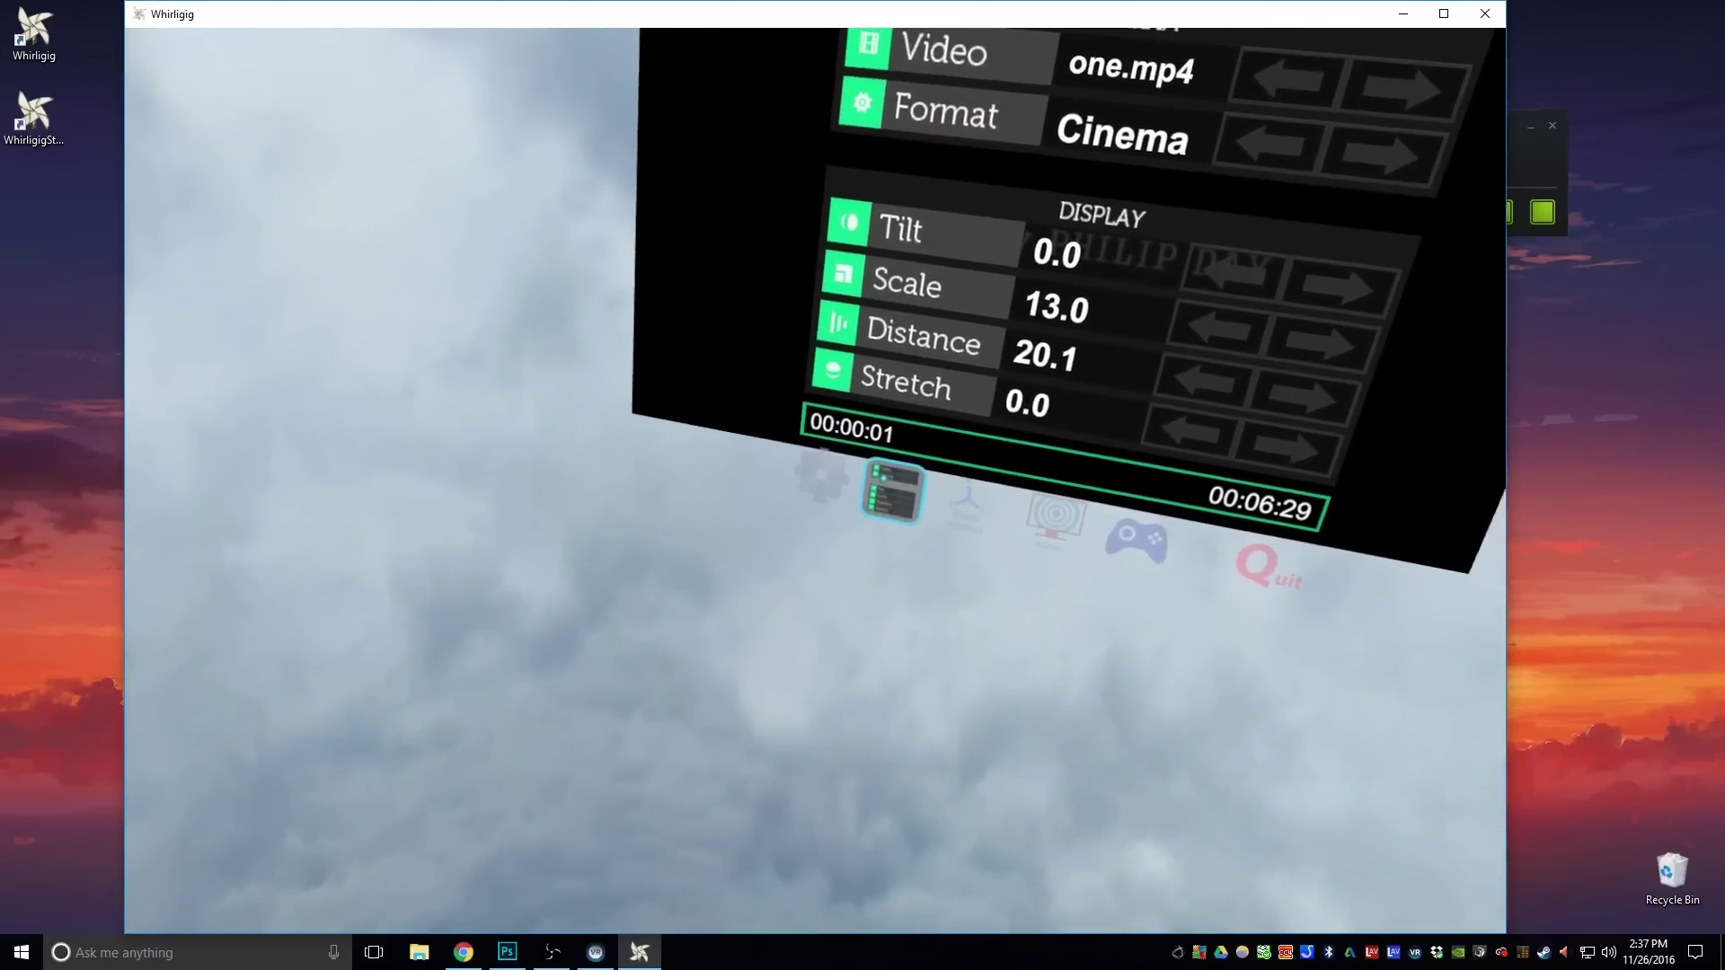
pyautogui.click(884, 478)
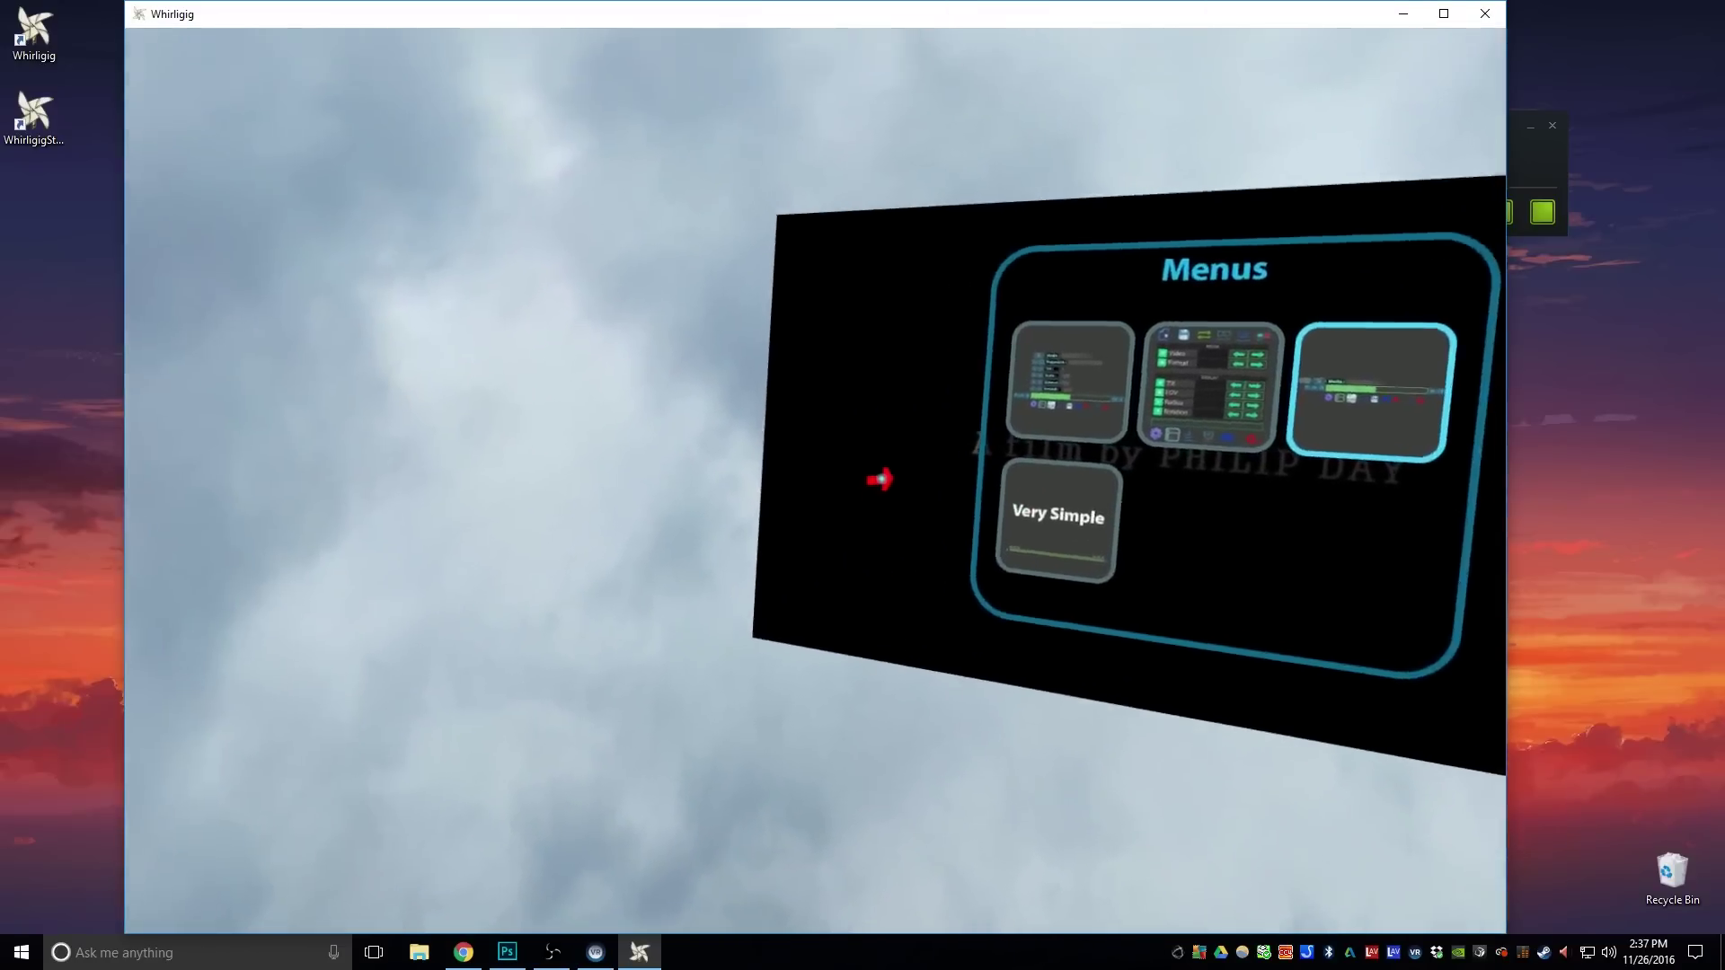
pyautogui.click(884, 482)
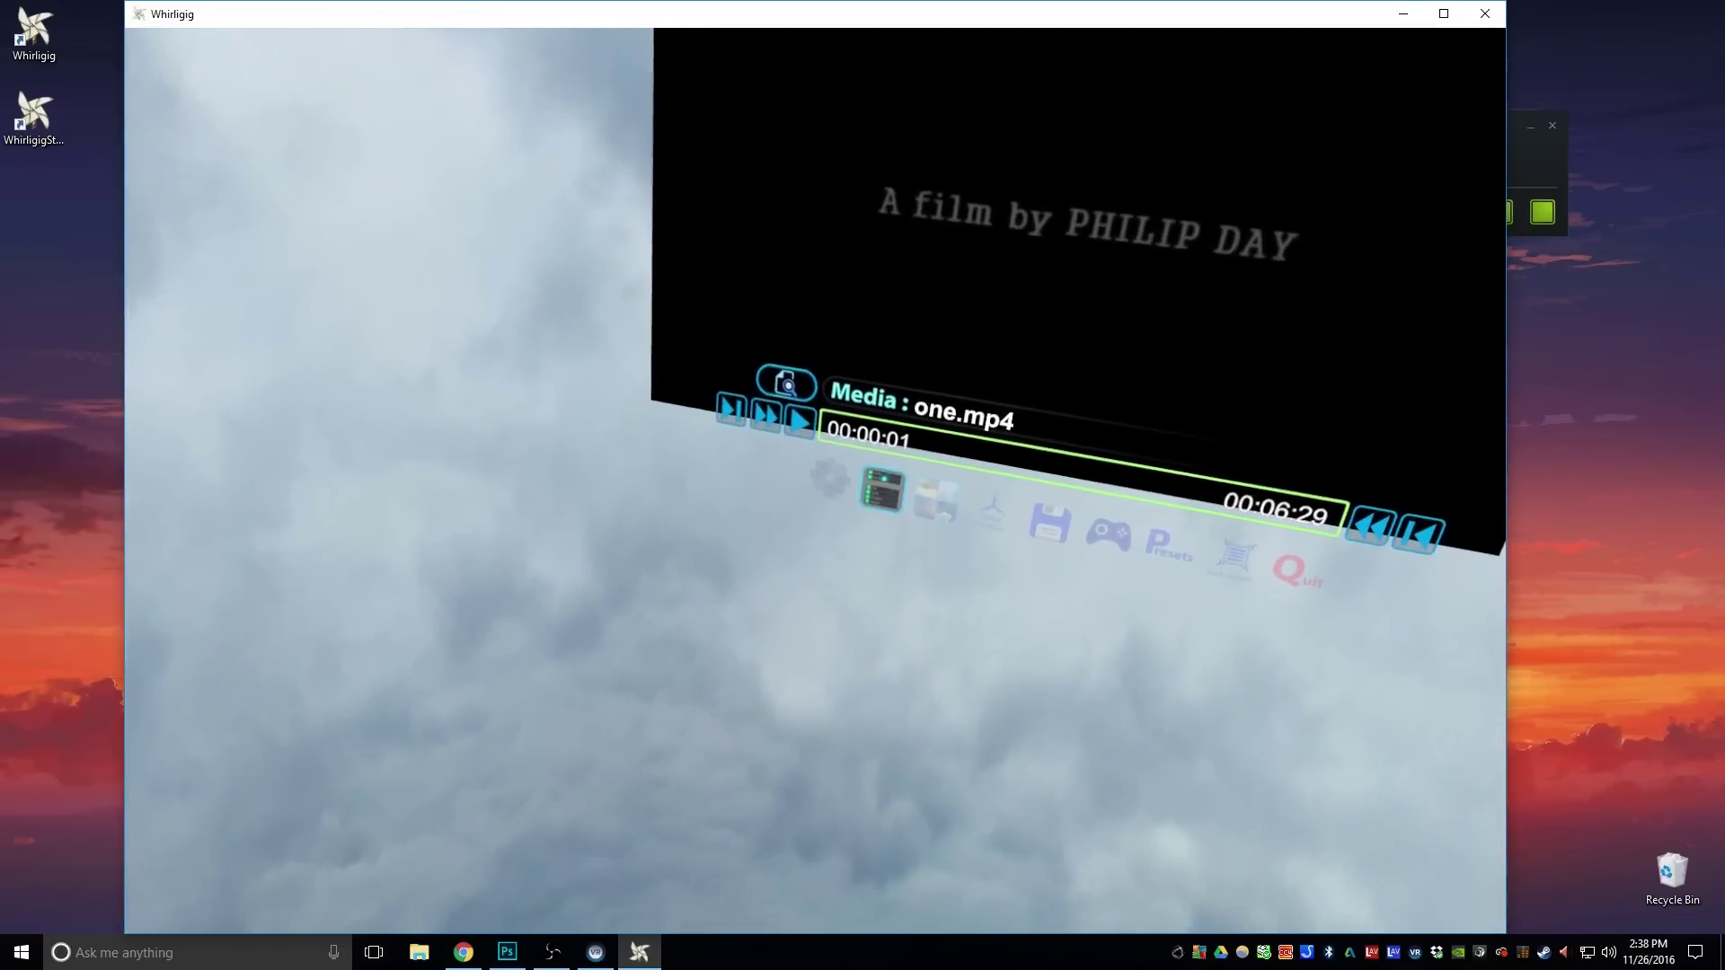
pyautogui.click(883, 477)
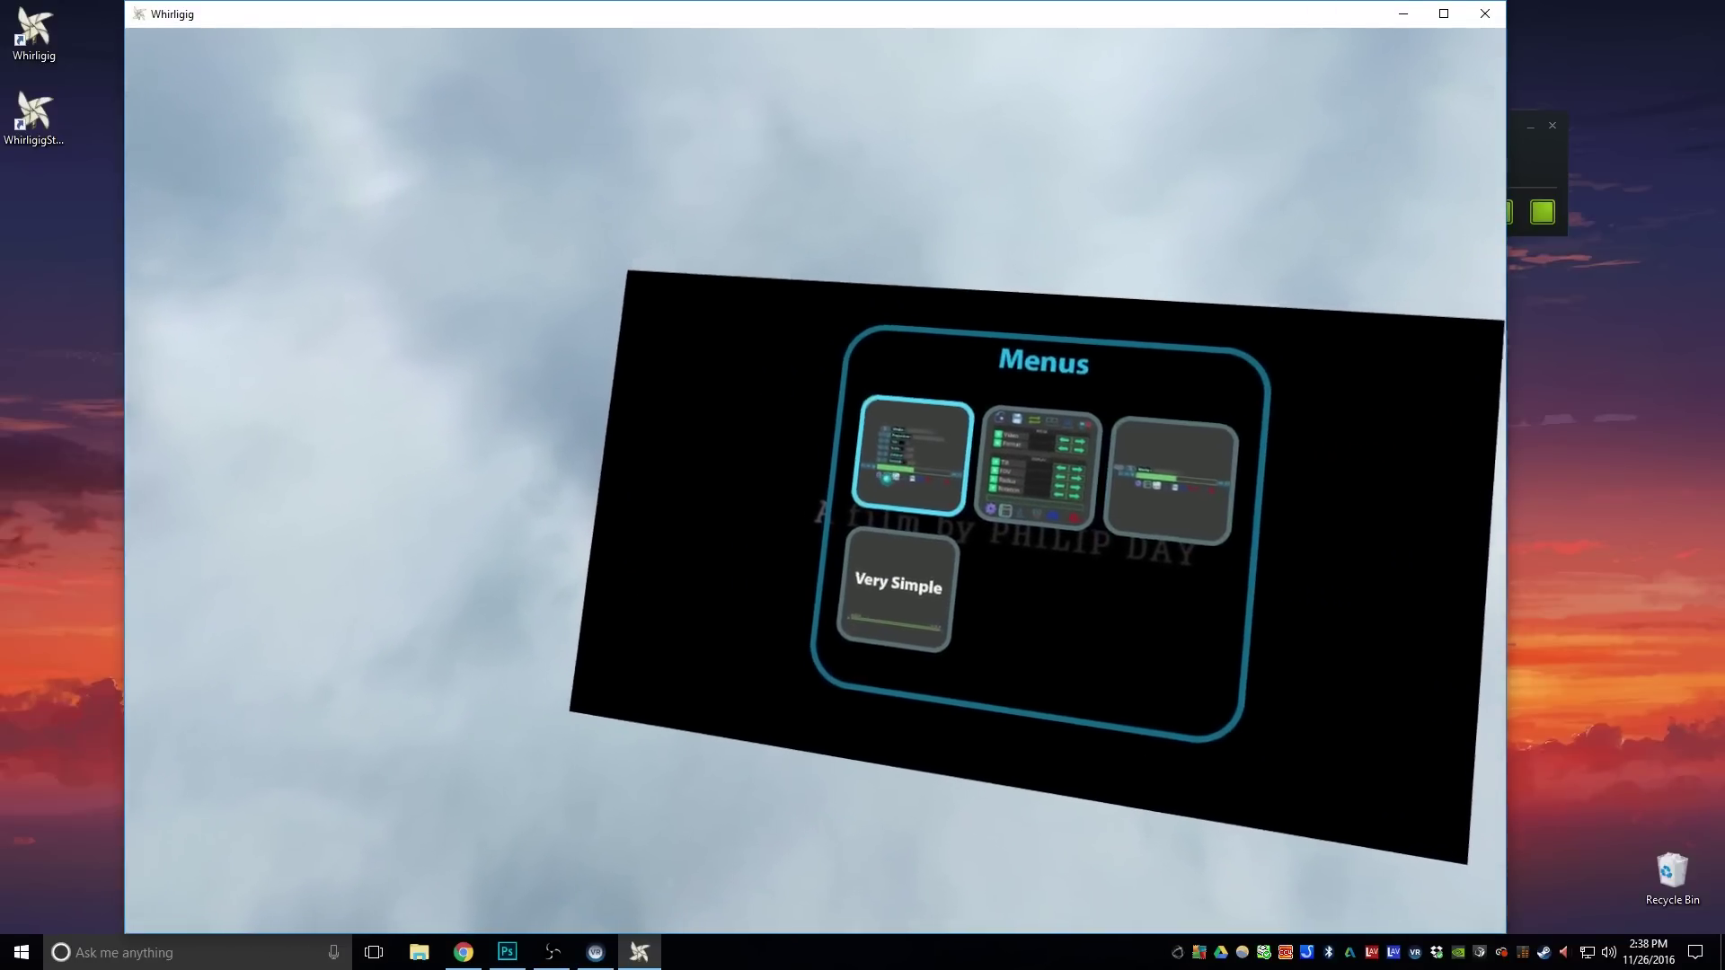
pyautogui.click(887, 478)
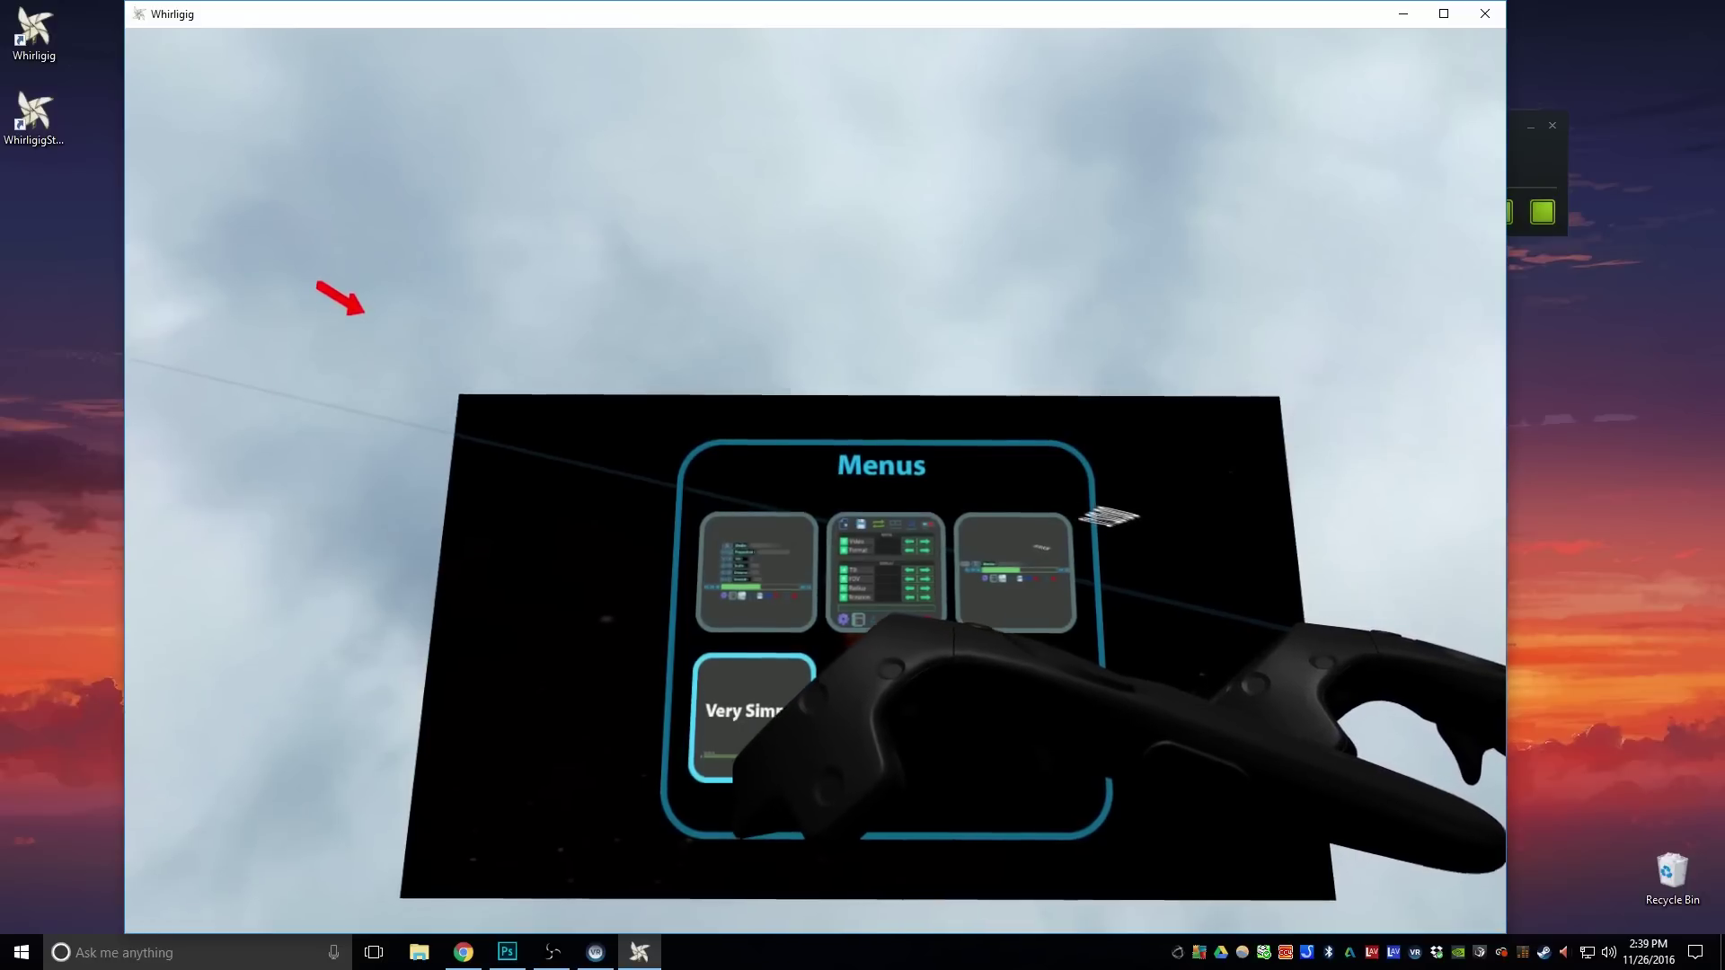
# Step: Close the Whirligig window with its title-bar X
pyautogui.click(1484, 14)
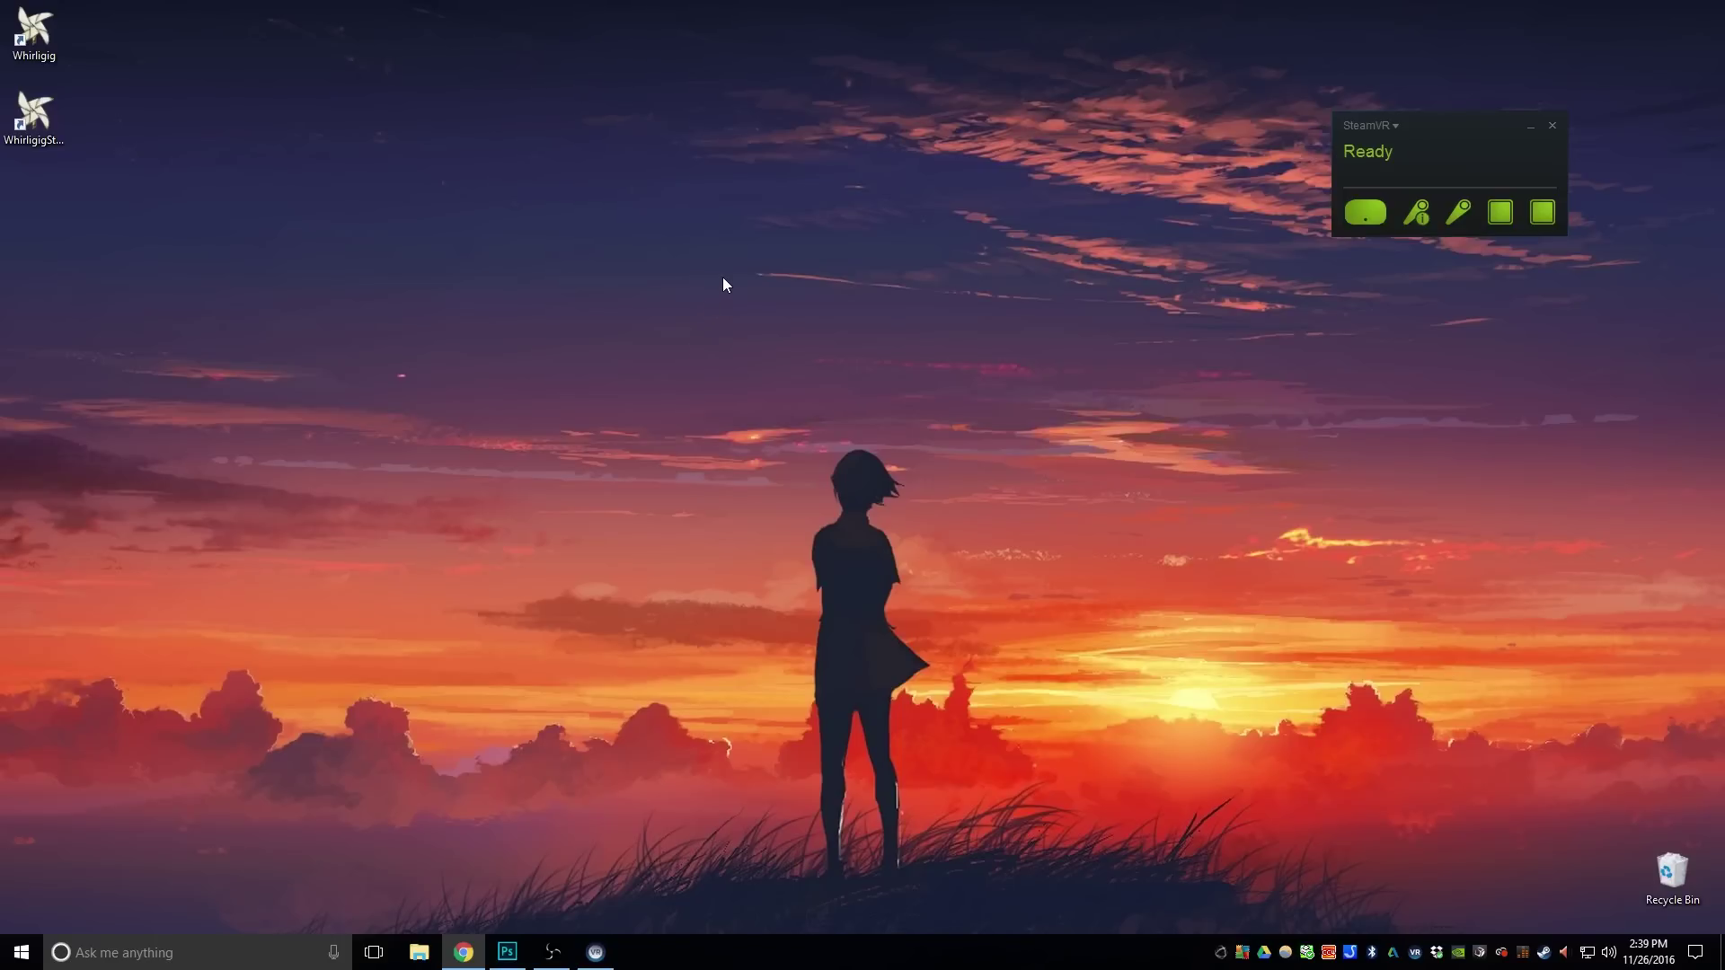